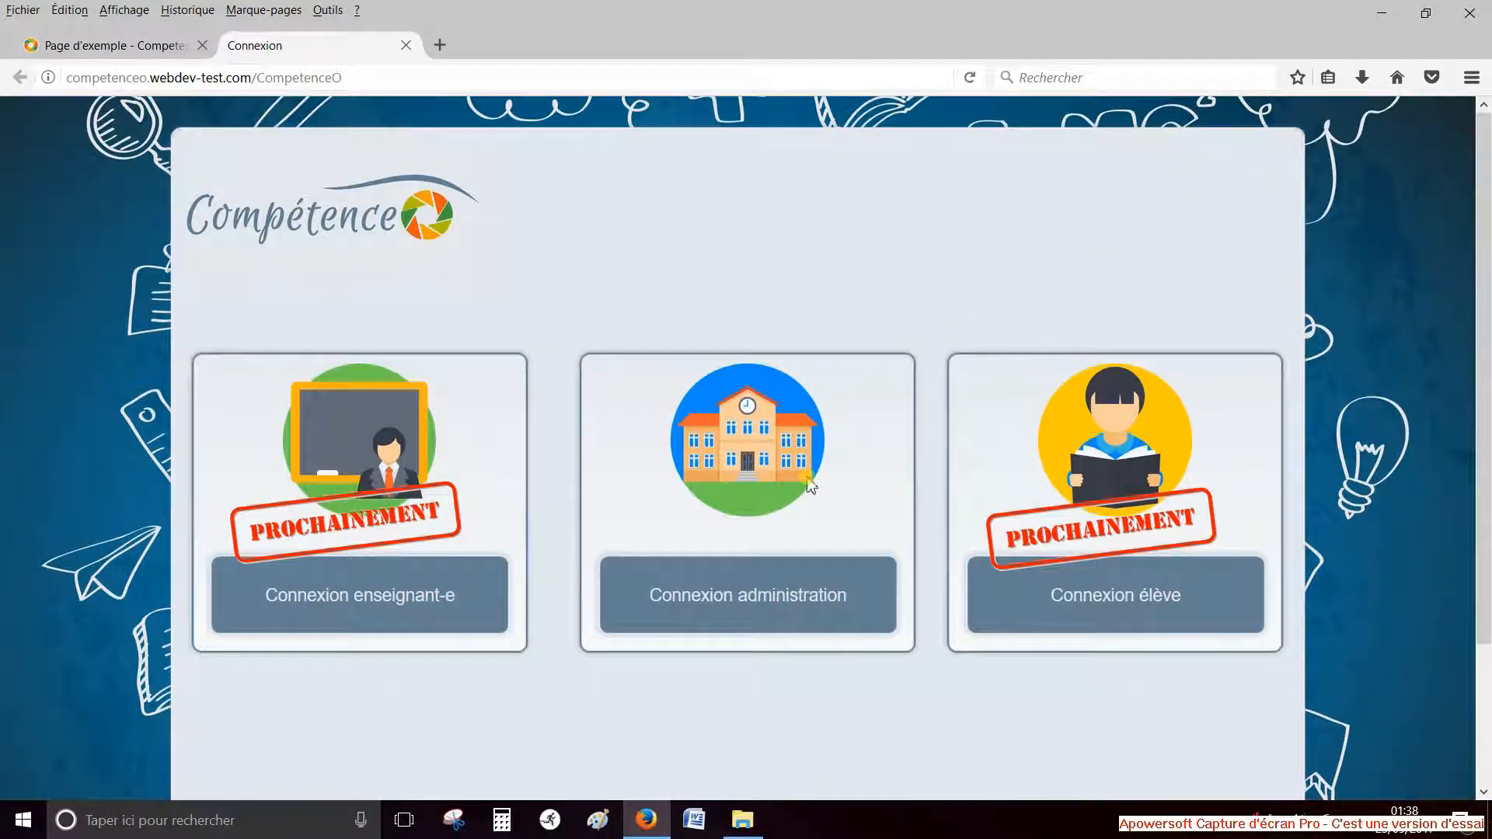
# Log in to the administration area with the saved administrator e-mail and the account password
pyautogui.click(769, 597)
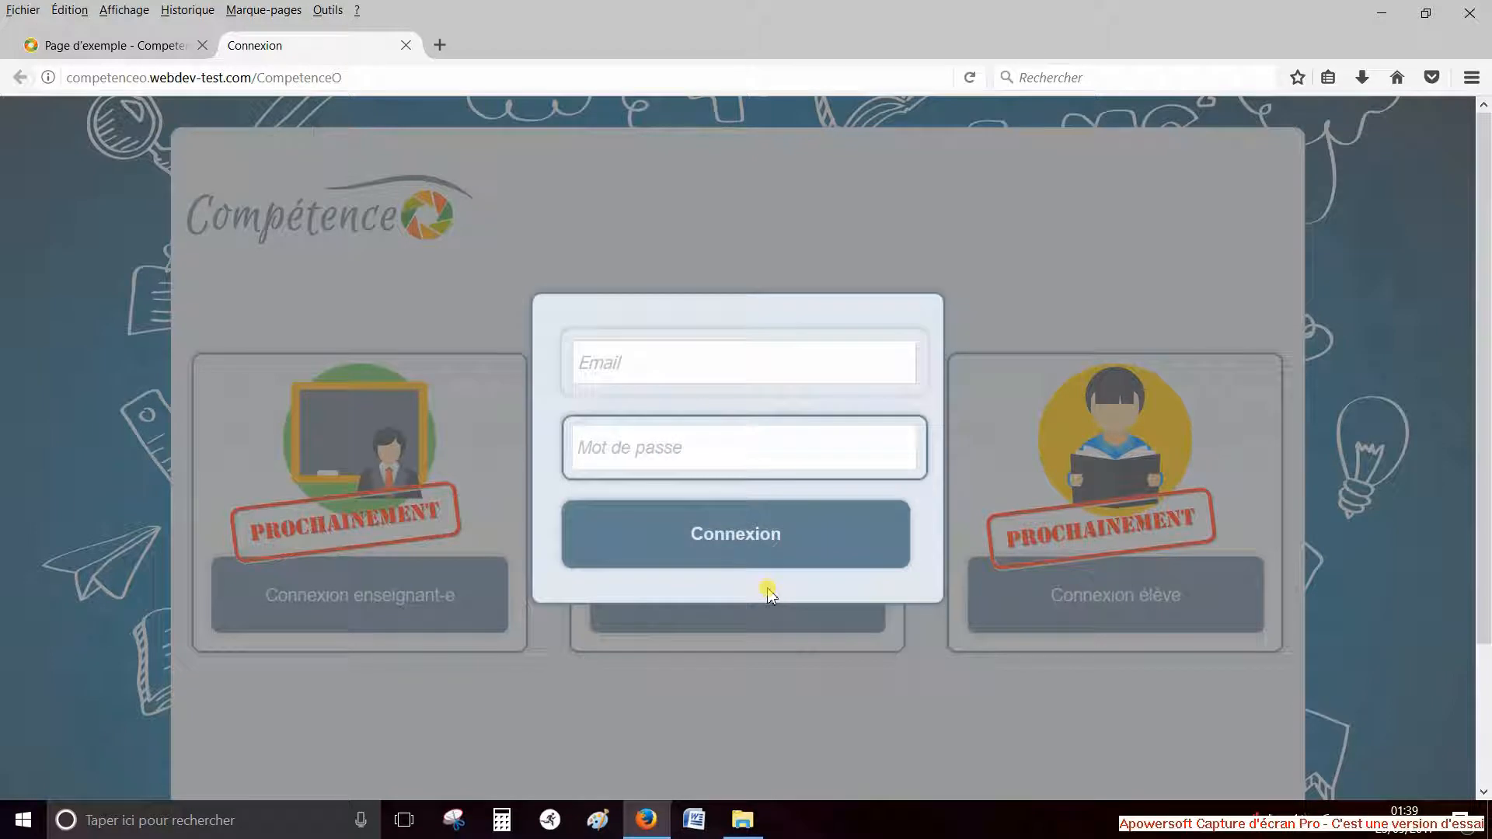
pyautogui.click(681, 355)
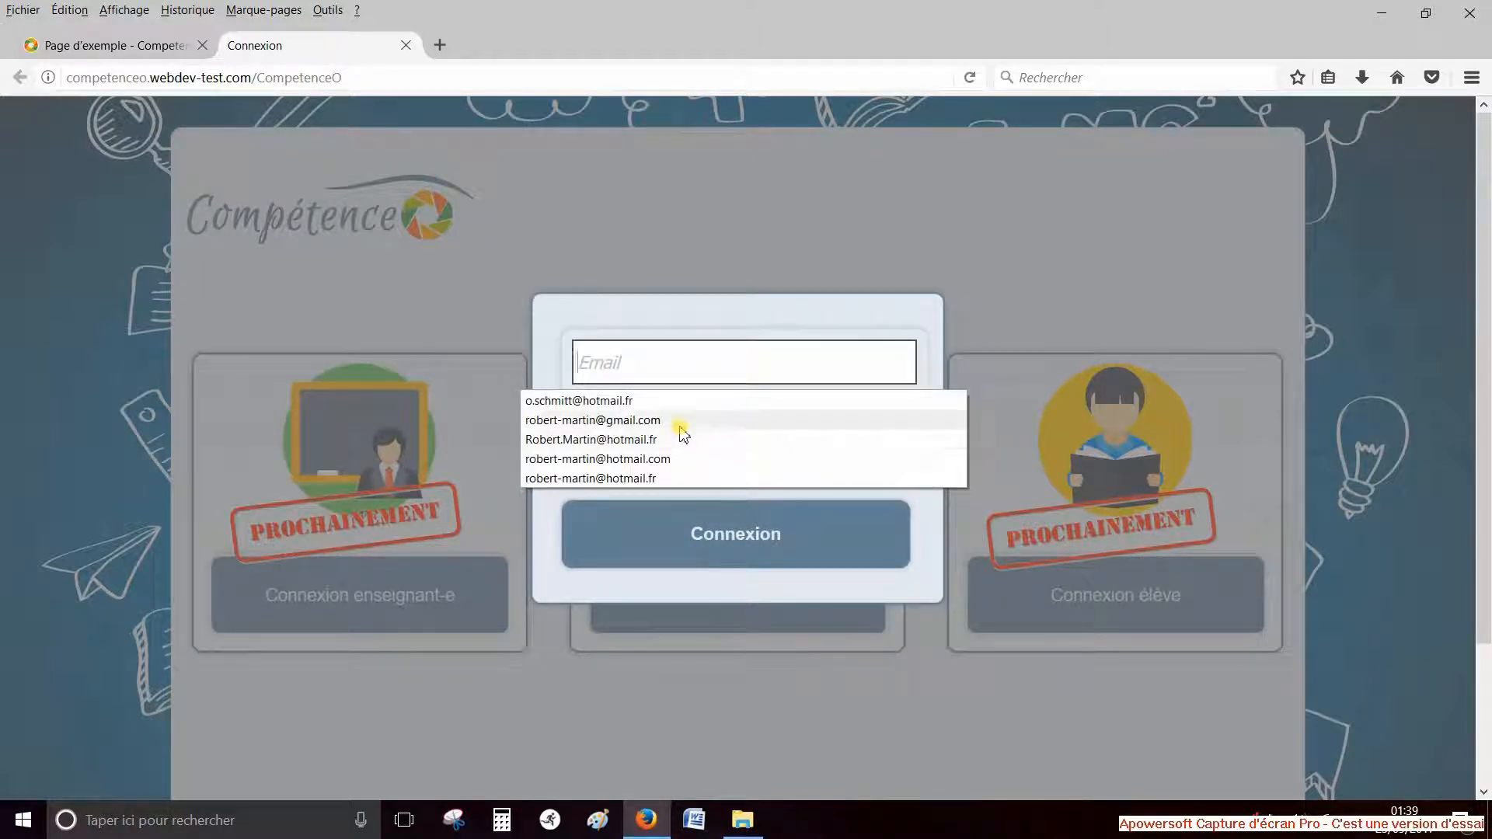
pyautogui.click(681, 421)
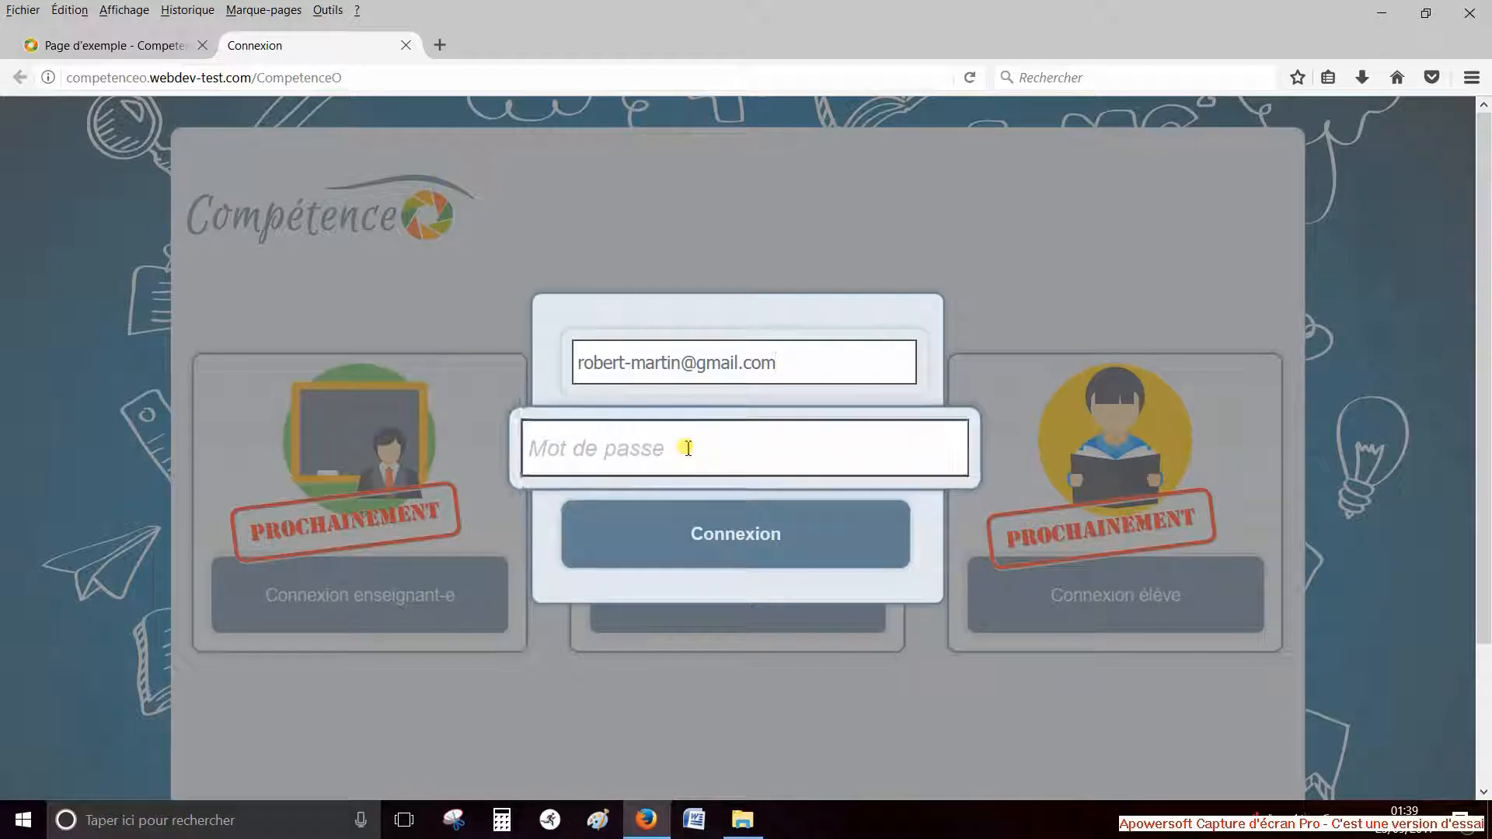
pyautogui.click(688, 449)
pyautogui.write('m')
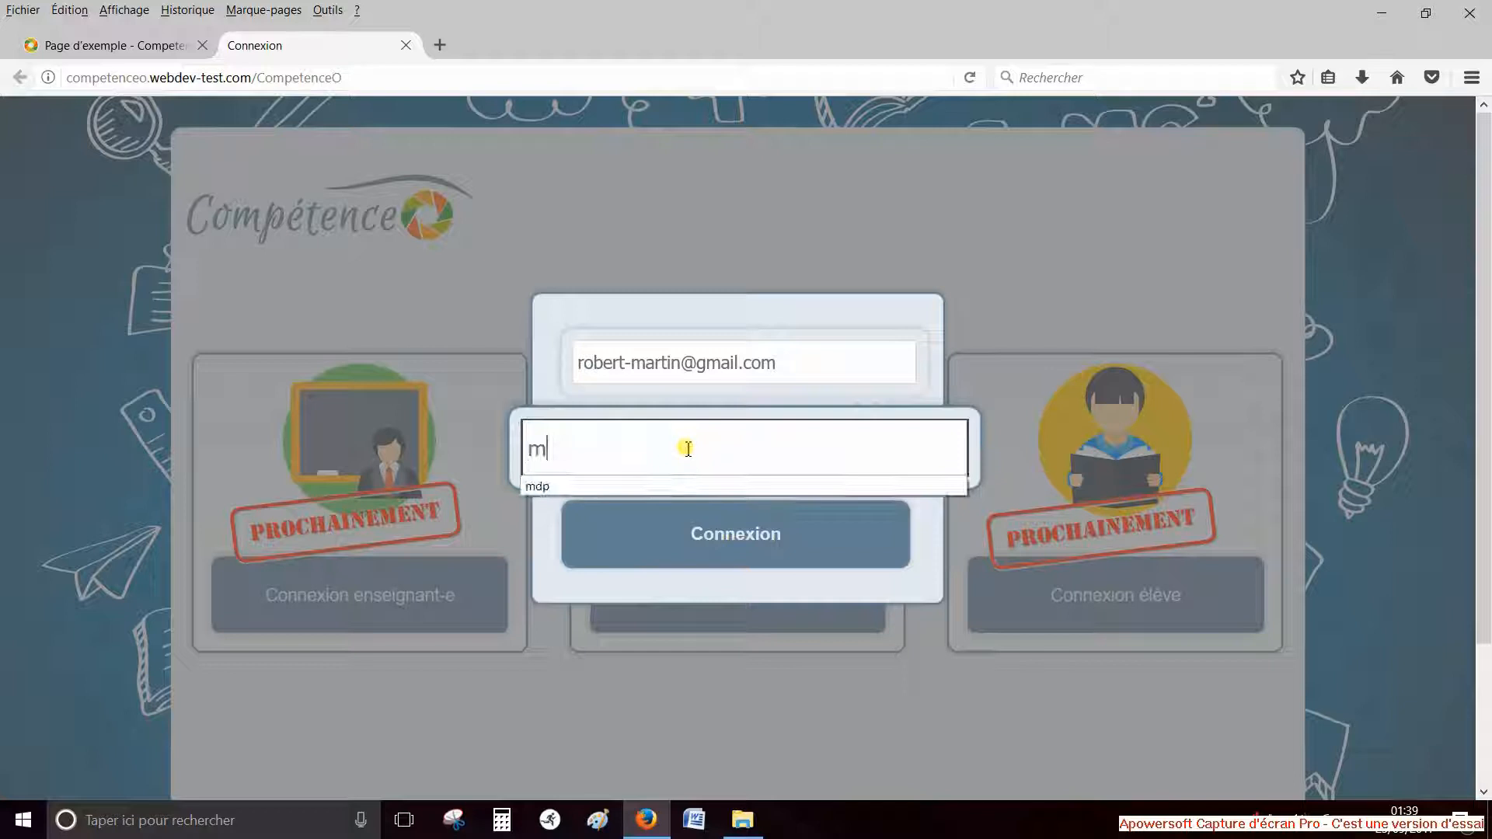
pyautogui.write('dp')
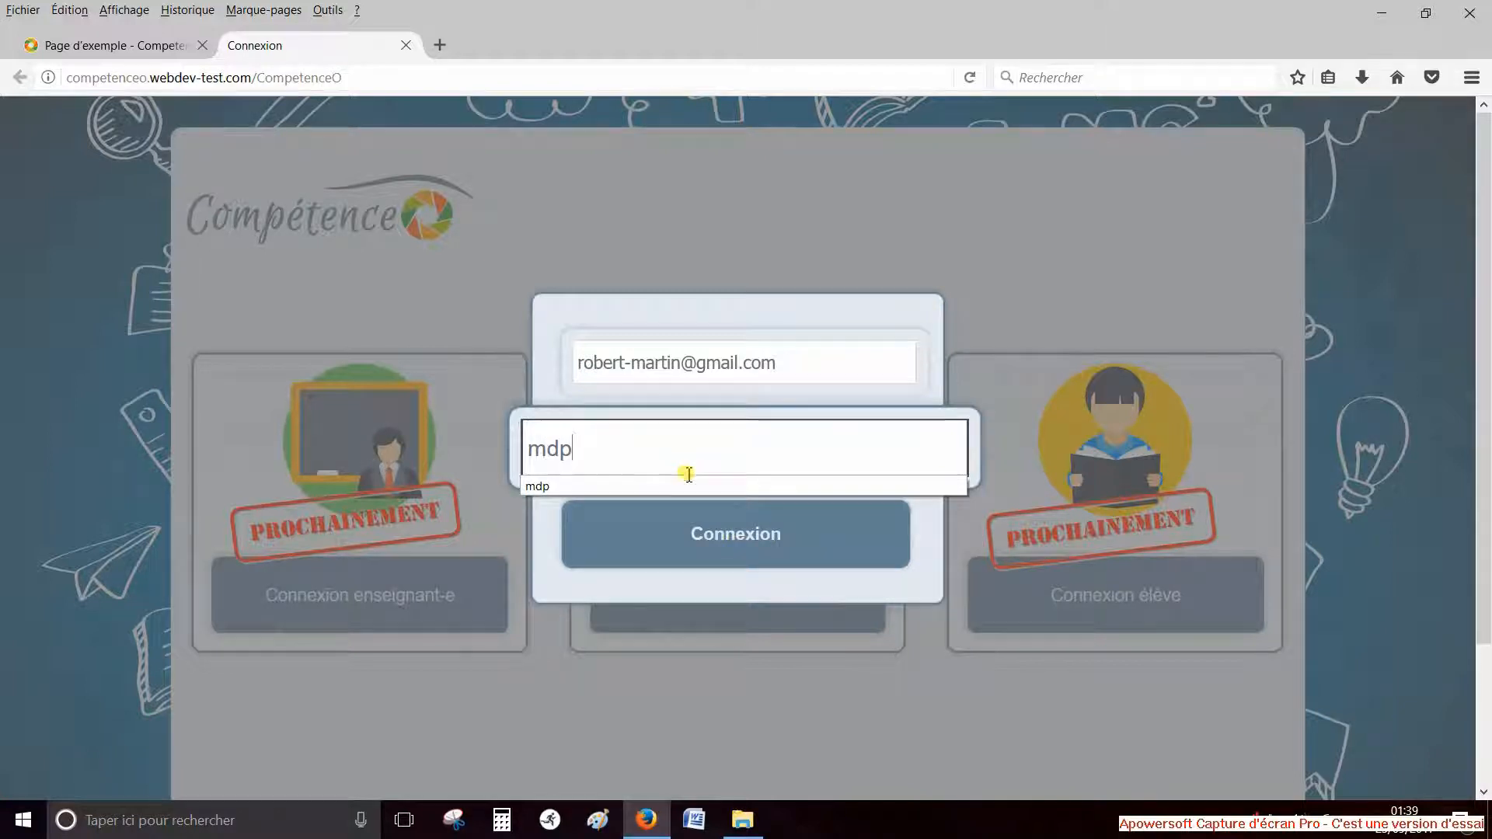
pyautogui.click(739, 536)
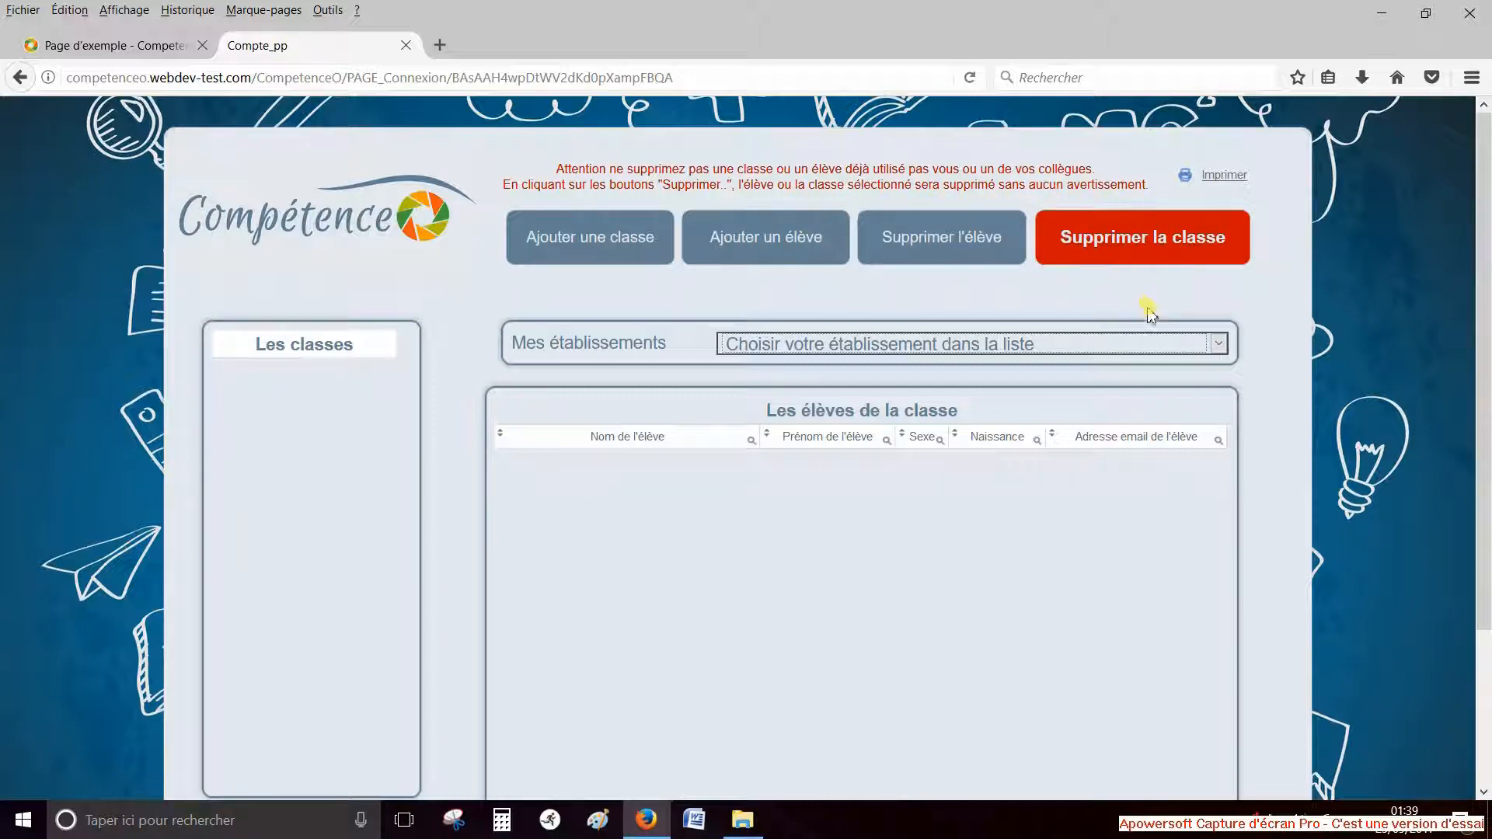
# For Collège Arthur Rimbaud, fill a new class form with title 5eme B and level Cinquième
pyautogui.click(1220, 343)
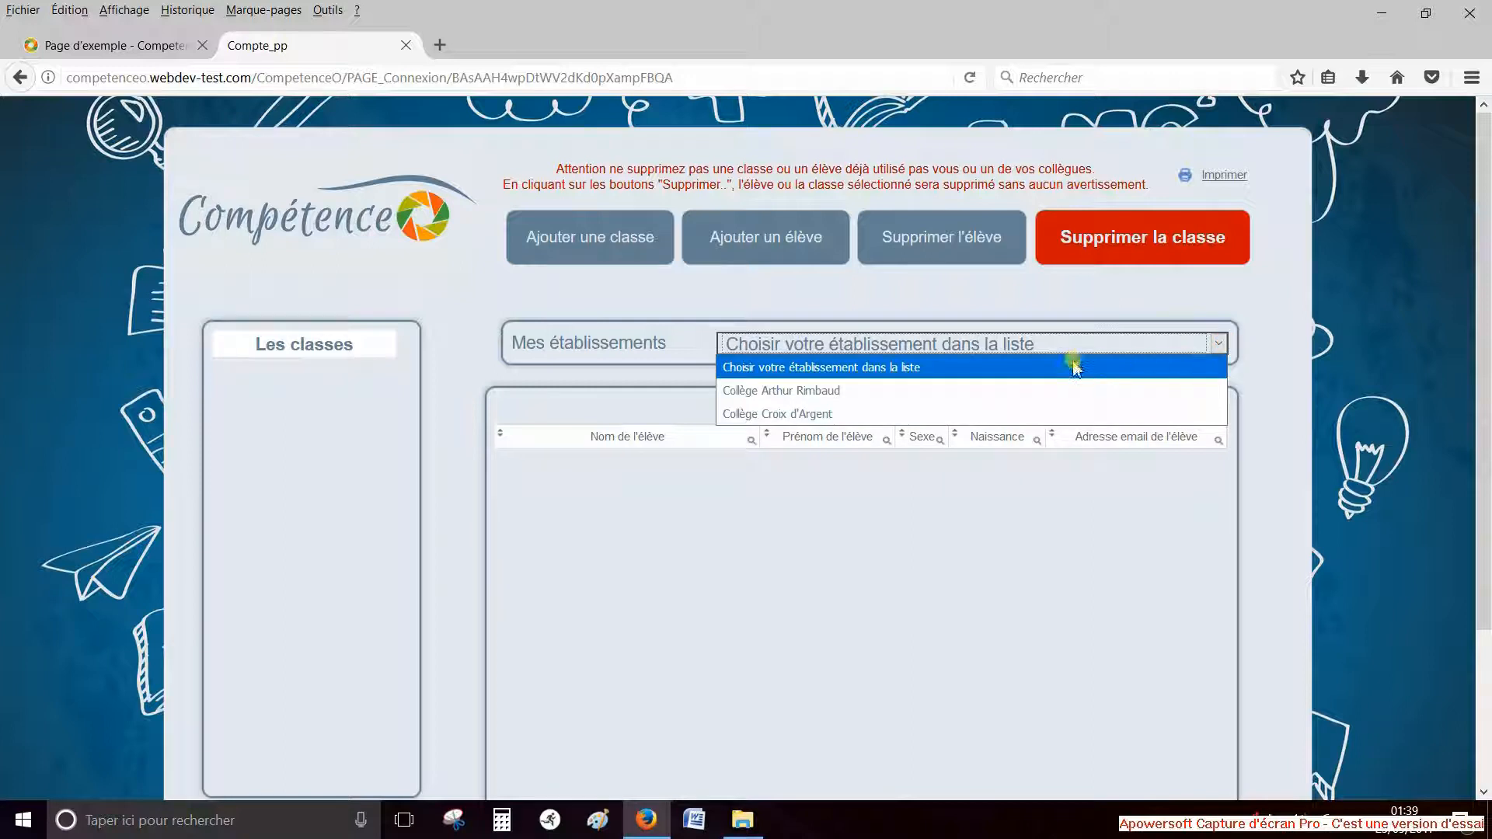
pyautogui.click(862, 390)
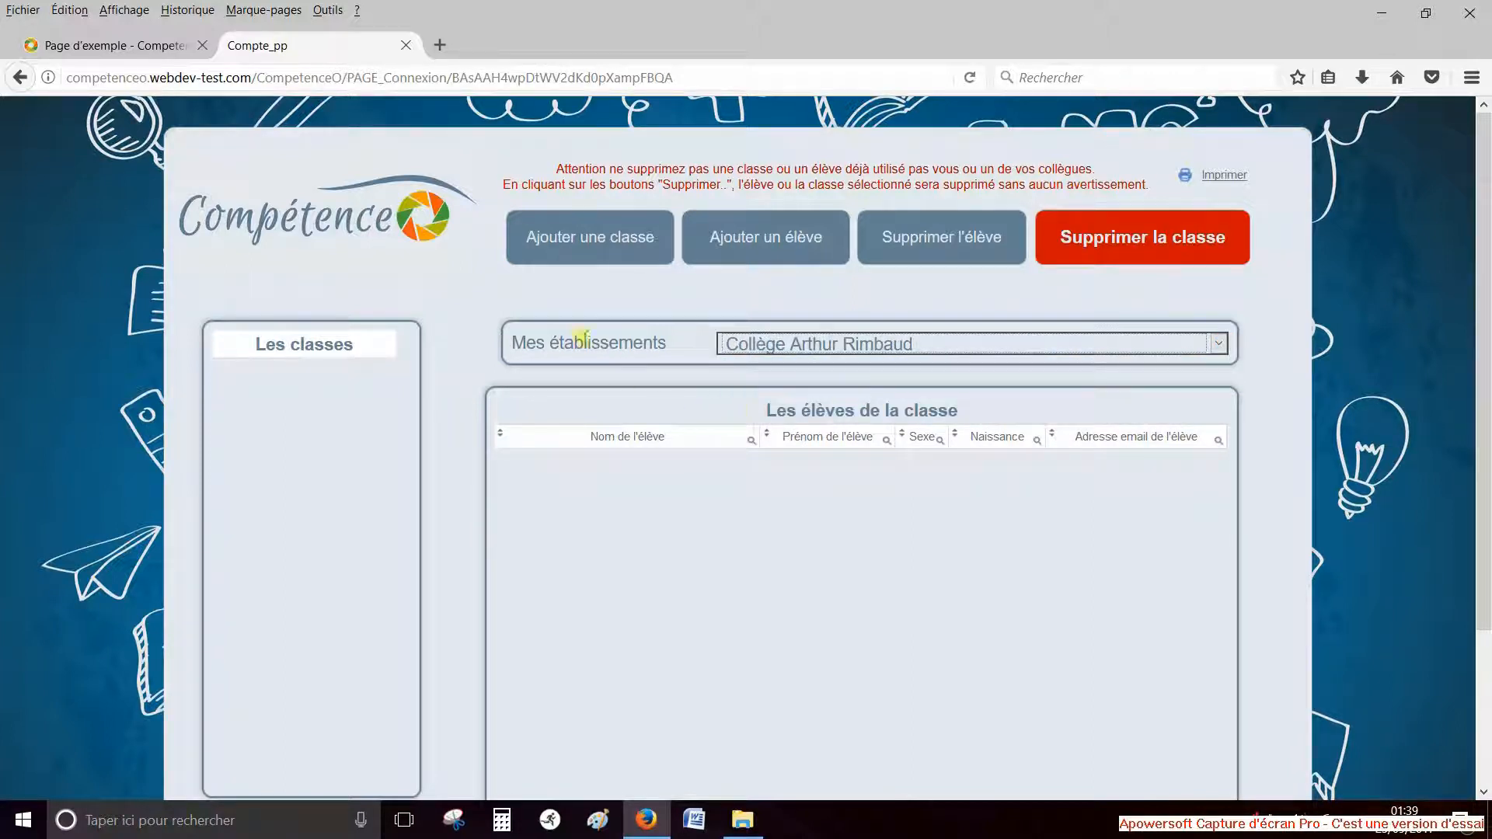
pyautogui.click(573, 250)
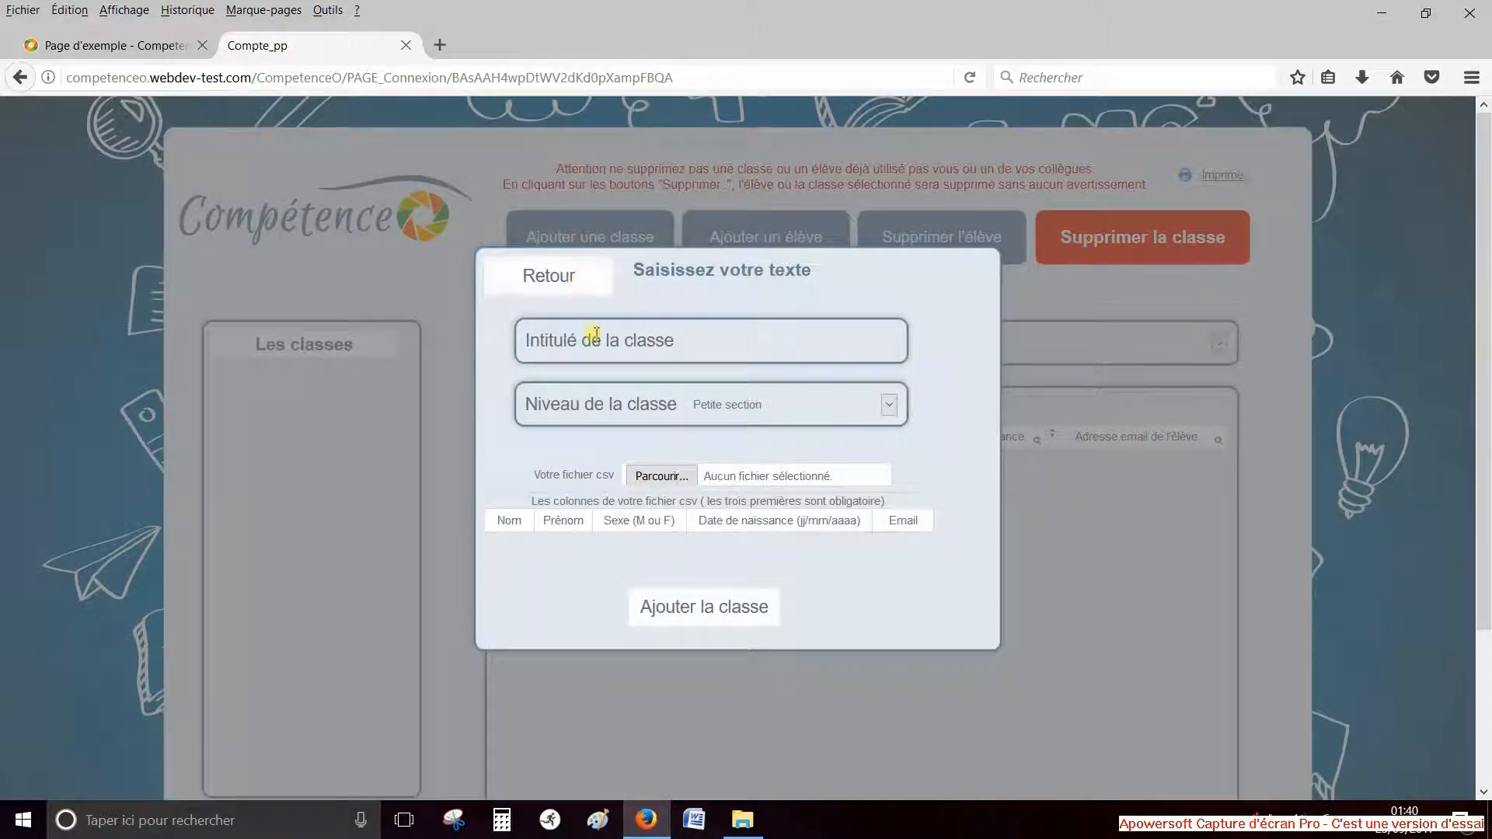
pyautogui.click(724, 346)
pyautogui.write('5')
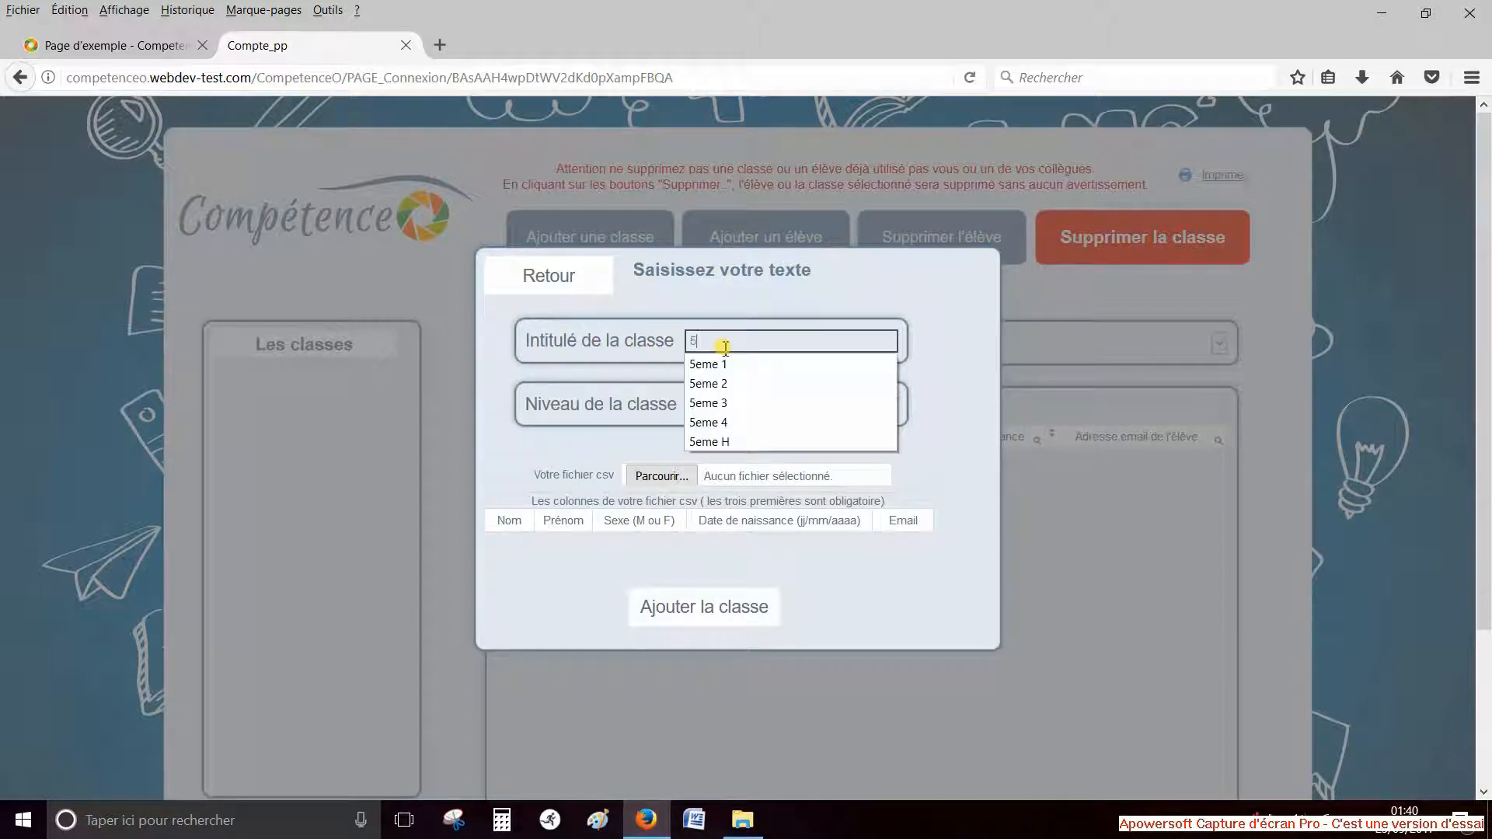
pyautogui.write('eme B')
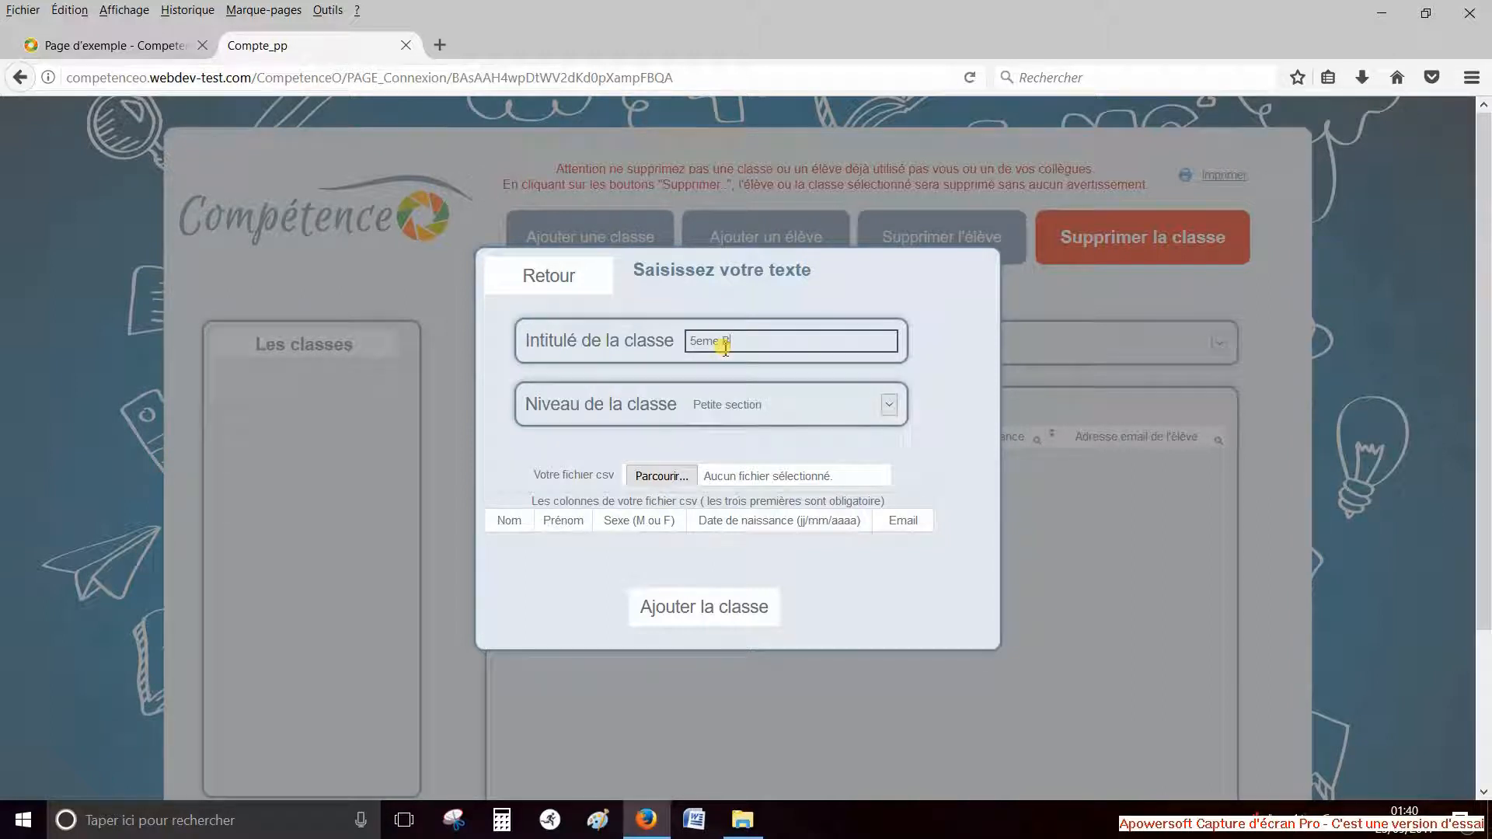
pyautogui.click(886, 404)
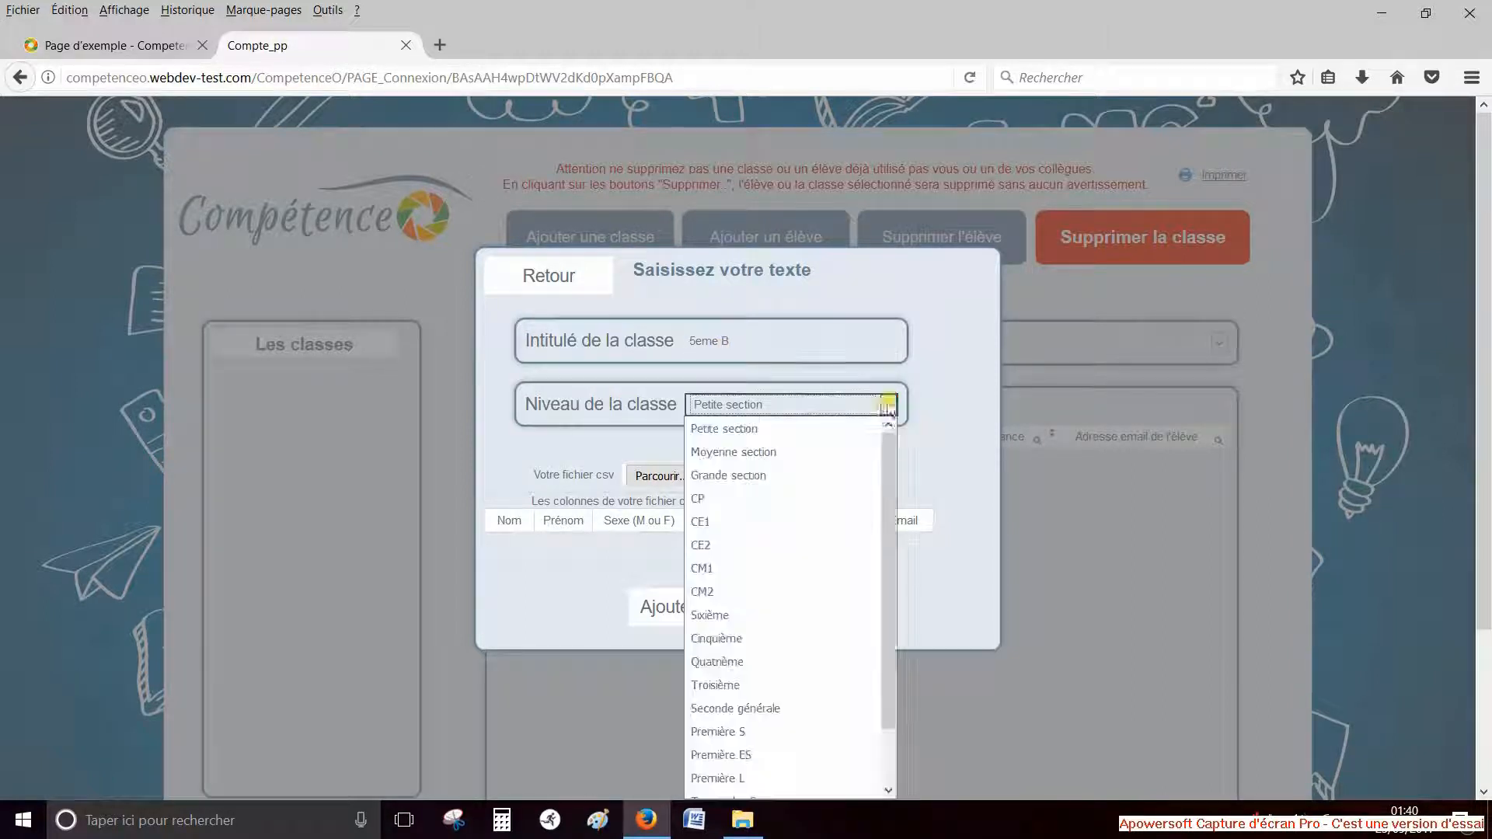
pyautogui.click(766, 638)
pyautogui.click(660, 477)
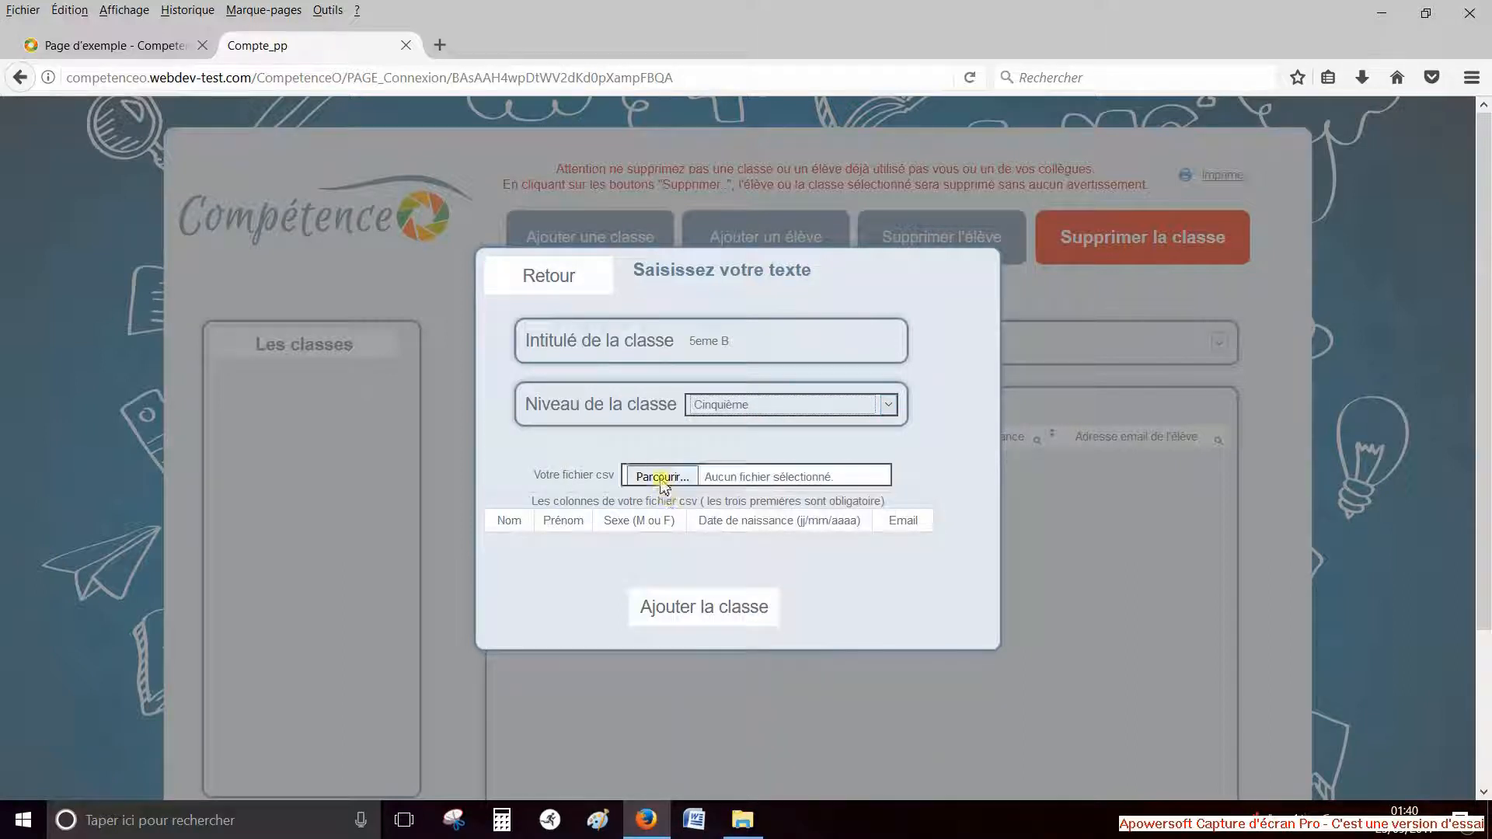
# Pick 5eme B.csv from Olivier > Application > CompetenceO > Classes collège and add the class
pyautogui.click(661, 478)
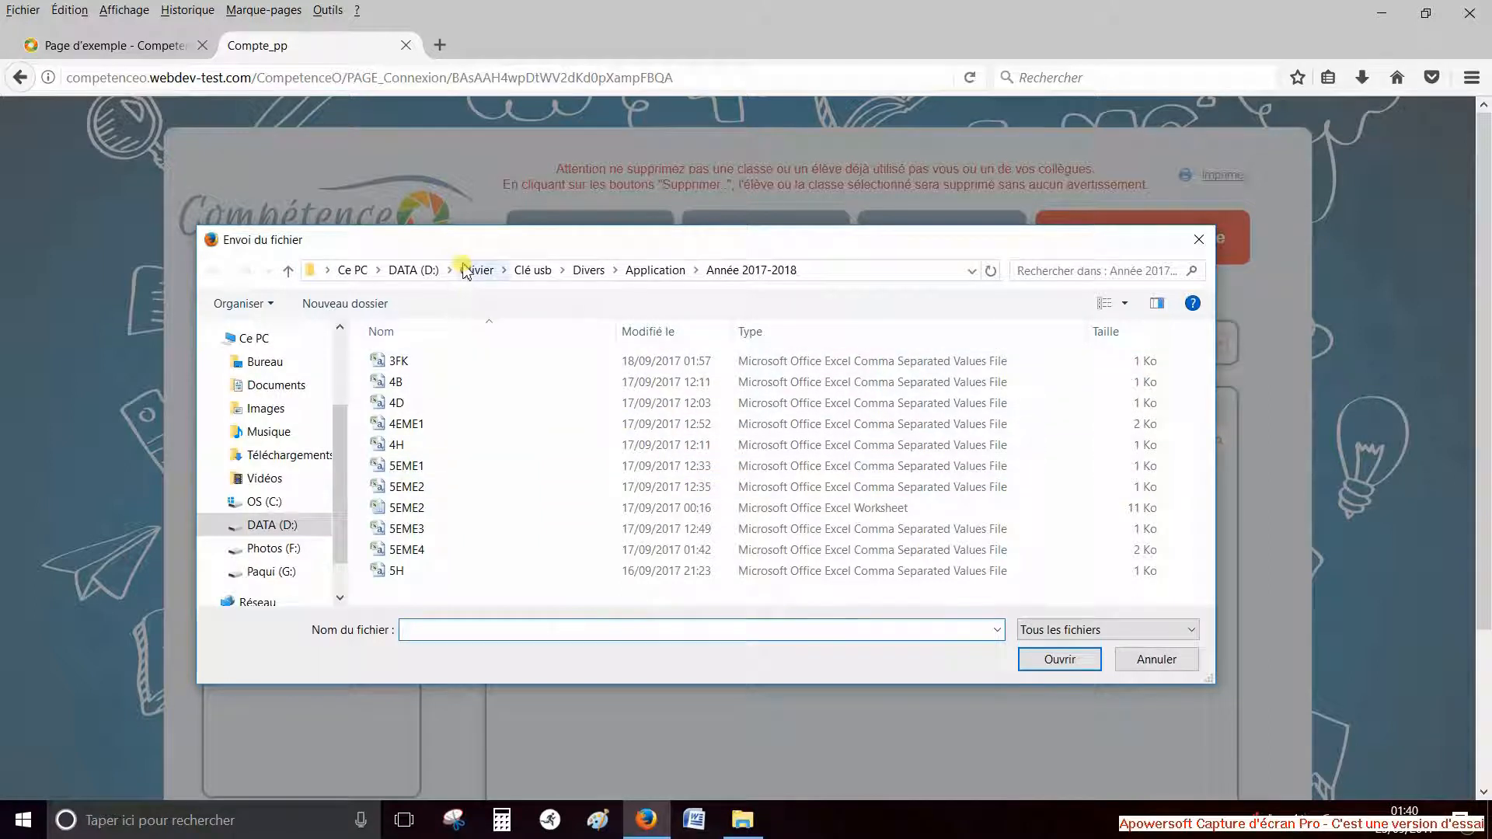
pyautogui.click(464, 272)
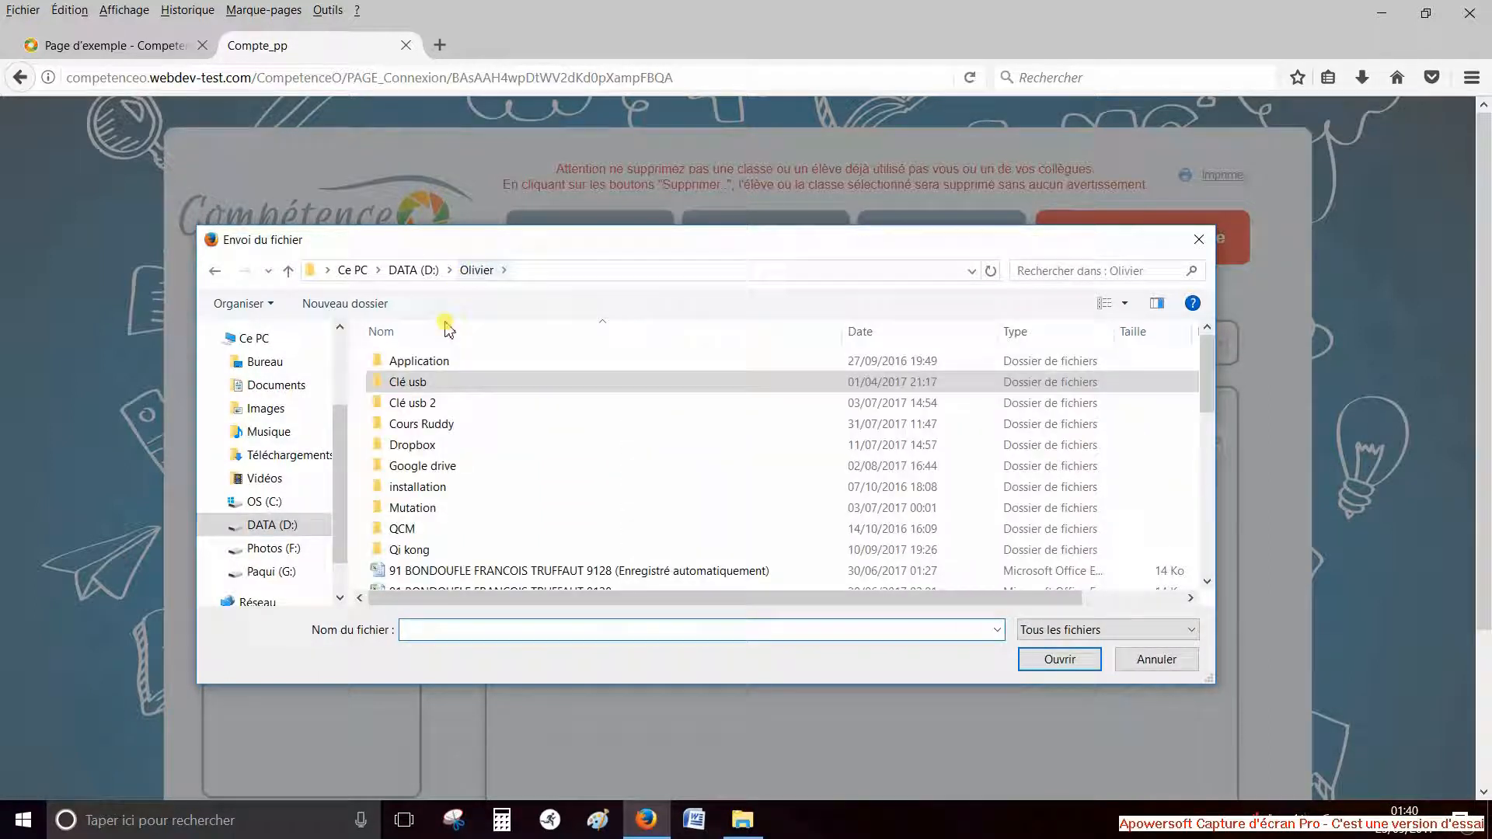
pyautogui.click(432, 362)
pyautogui.doubleClick(434, 362)
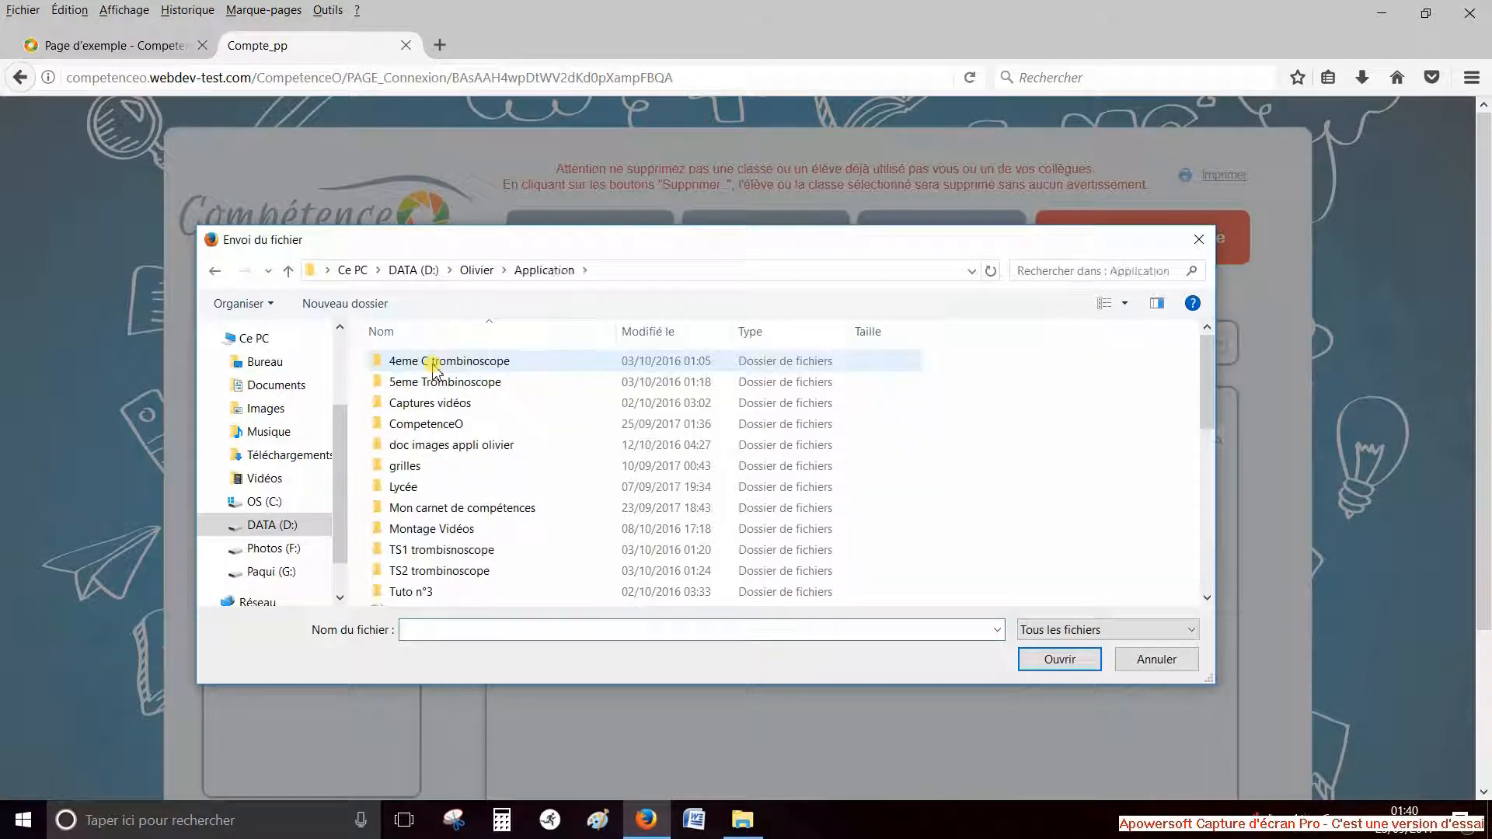
pyautogui.doubleClick(440, 424)
pyautogui.doubleClick(435, 362)
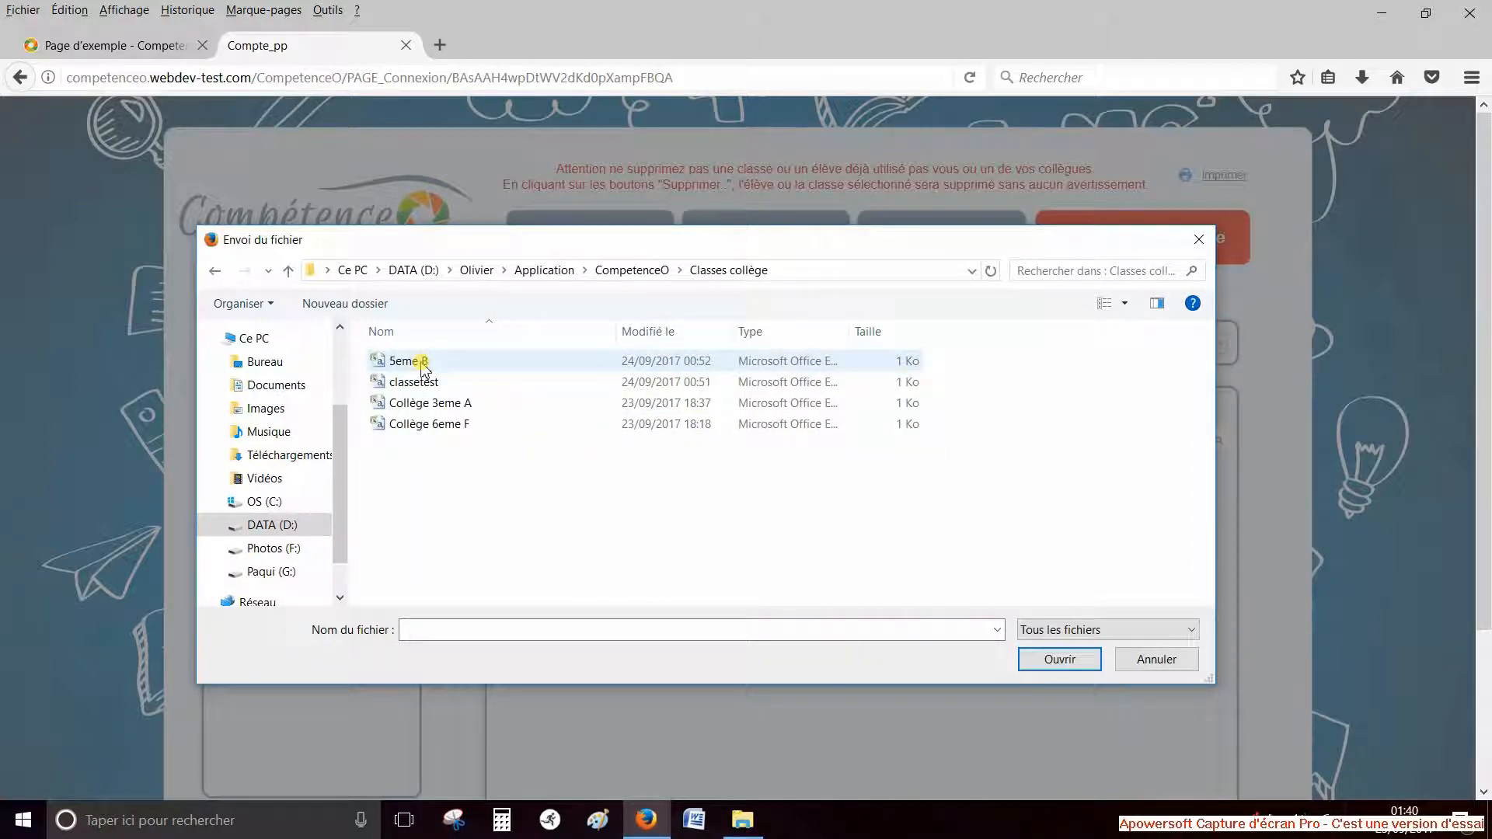
pyautogui.doubleClick(422, 362)
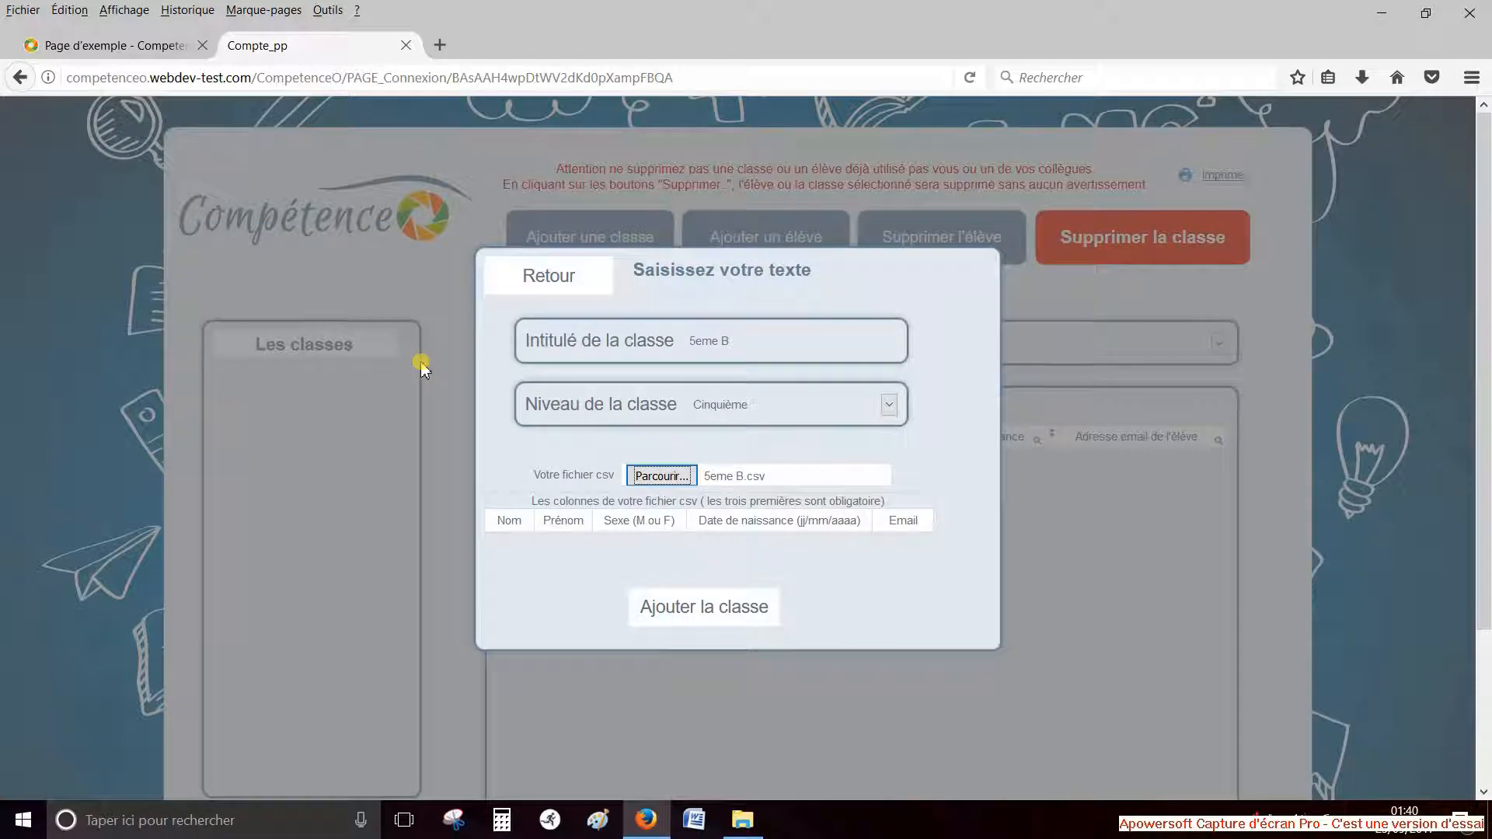
pyautogui.click(714, 609)
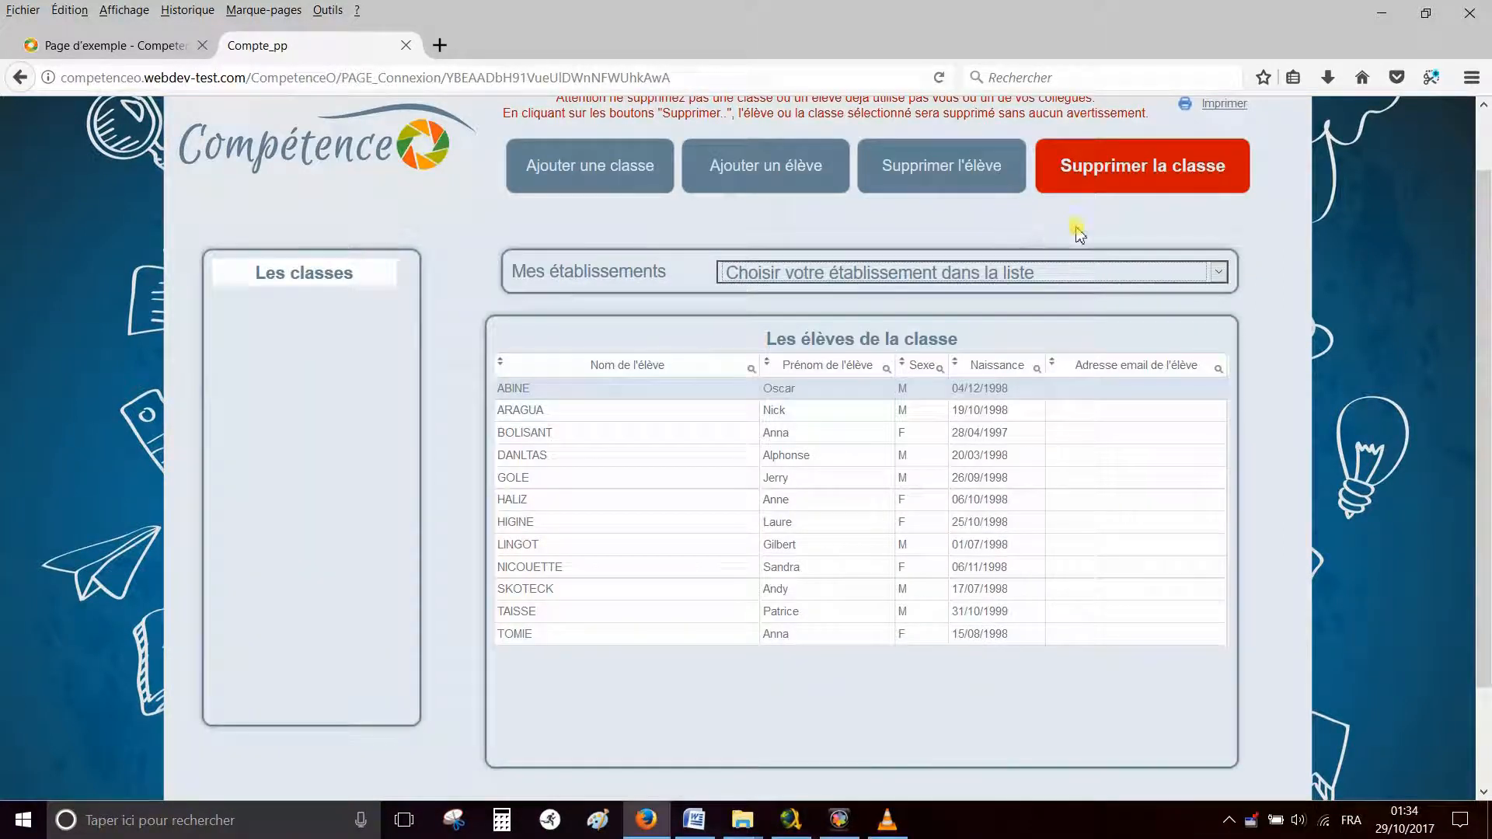
# Settle on Collège Croix d'Argent (classes 3eme A, 6eme F) and bring up a blank class form
pyautogui.click(1220, 273)
pyautogui.click(1139, 321)
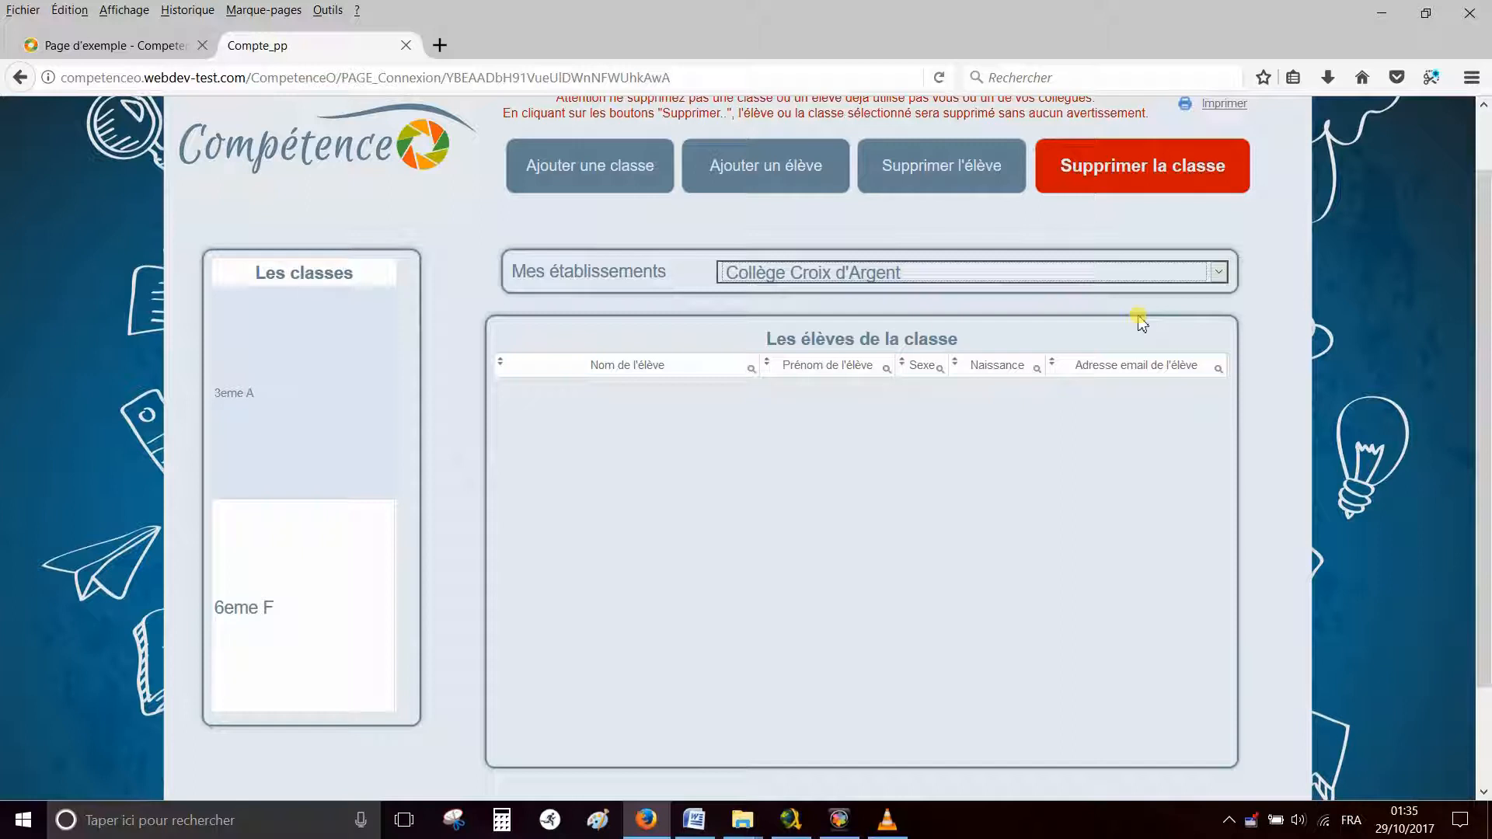
pyautogui.click(1217, 273)
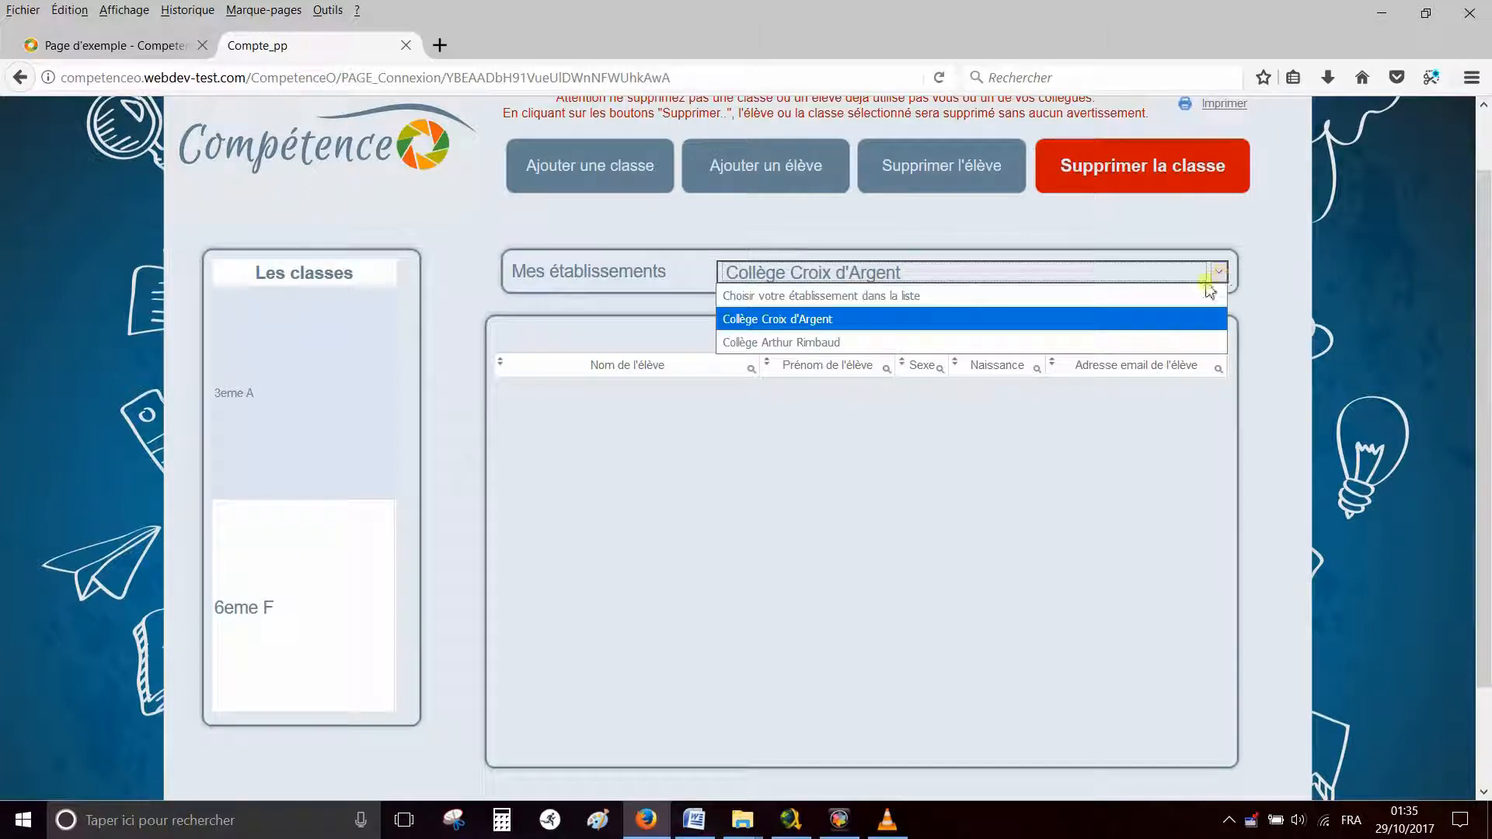
pyautogui.click(1172, 343)
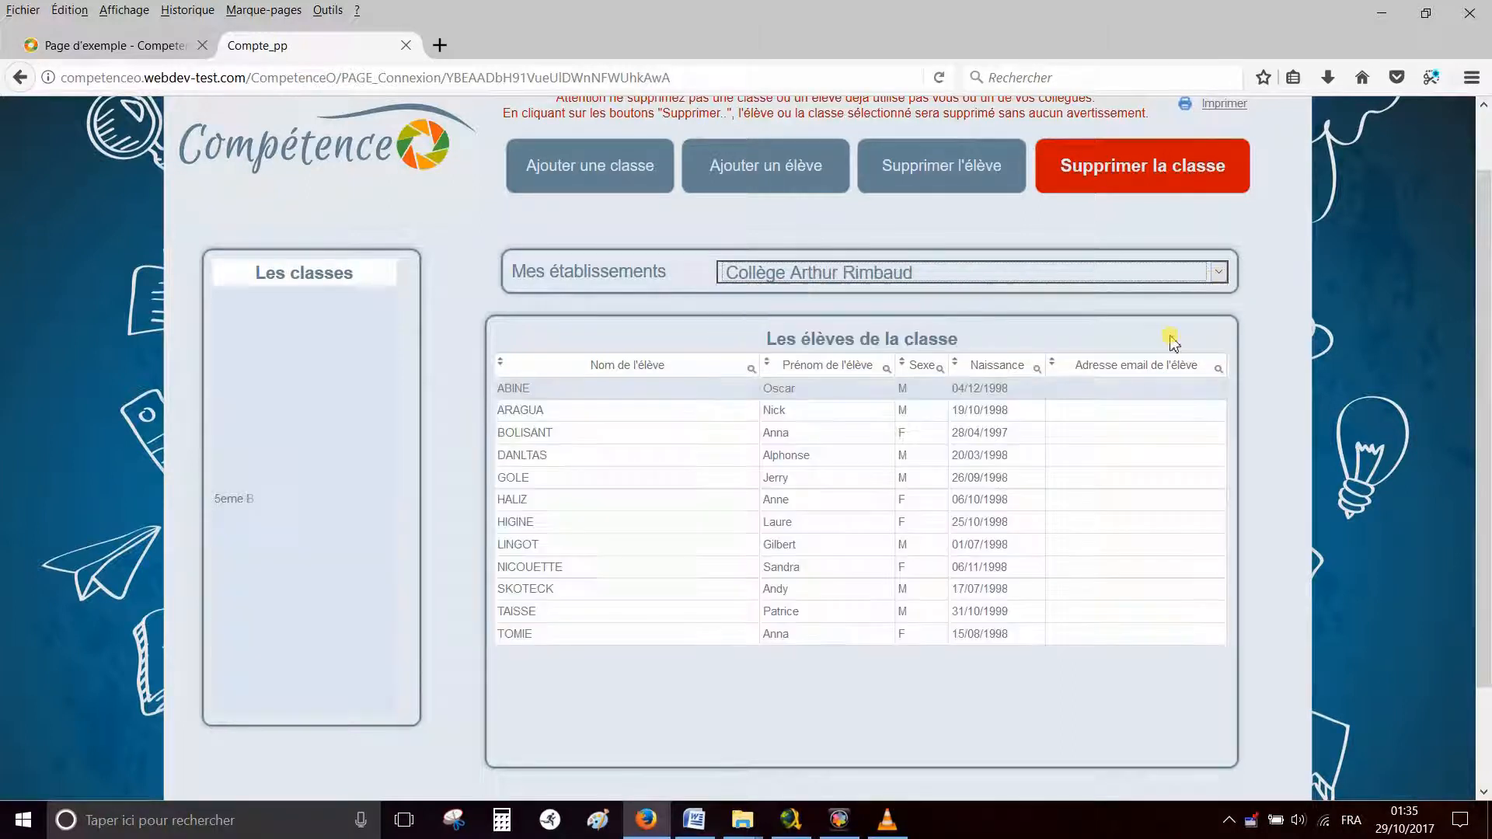
pyautogui.click(1217, 274)
pyautogui.click(1173, 319)
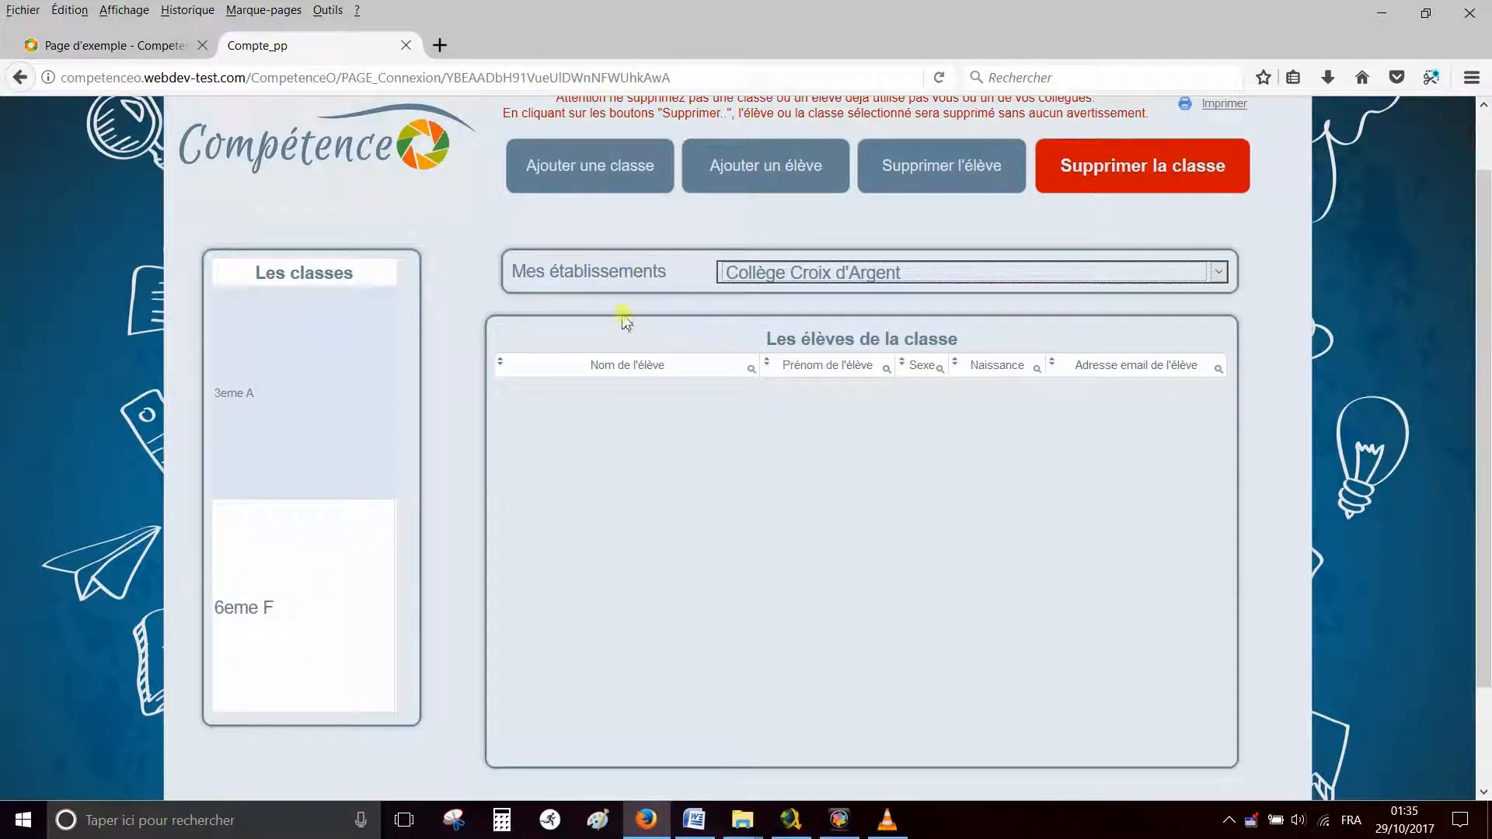
pyautogui.click(600, 168)
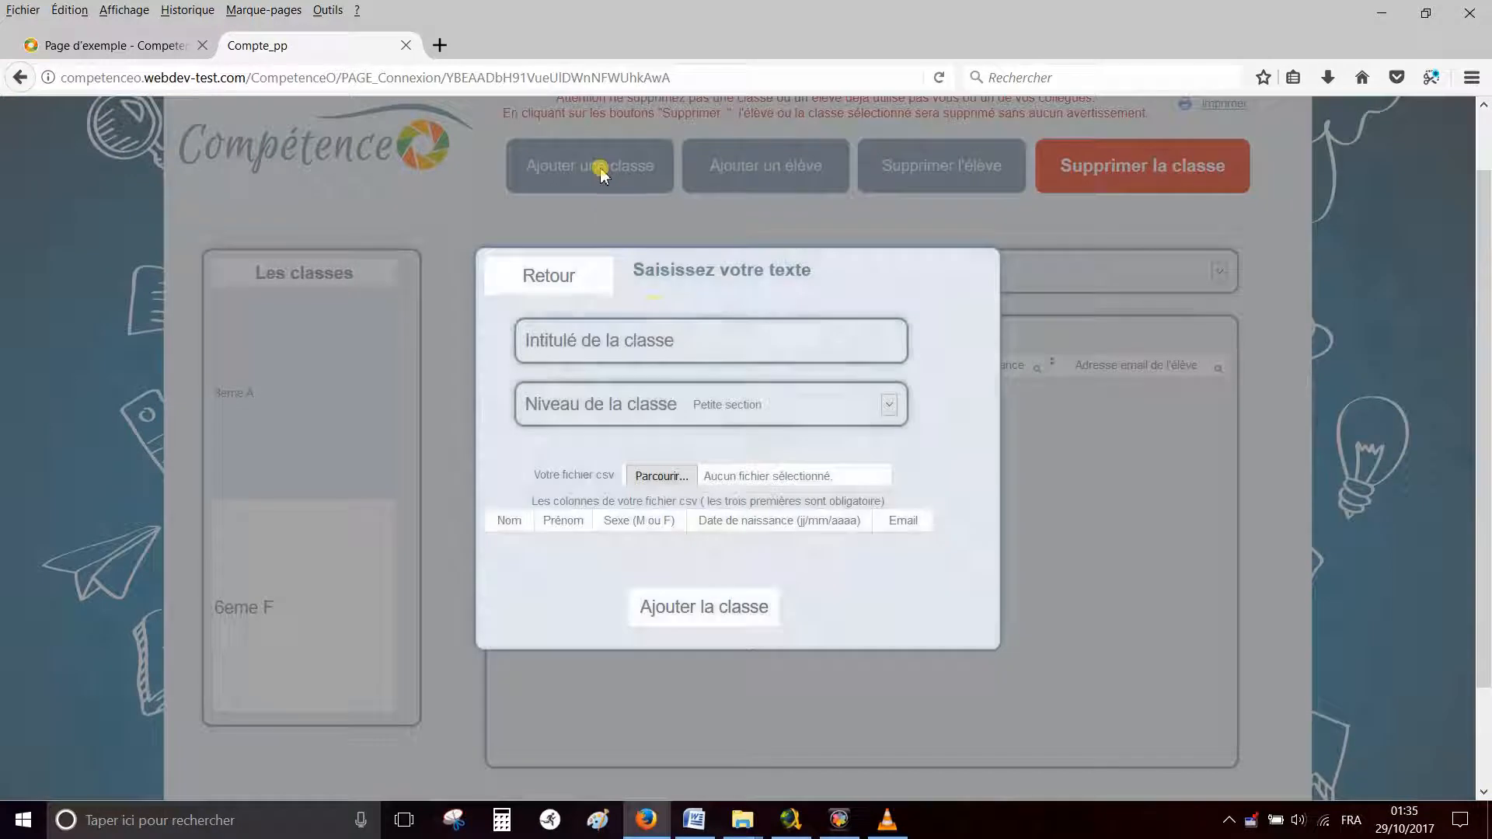
# Create class 3eme C at level Troisième with students imported from Collège 3eme C.csv
pyautogui.click(715, 344)
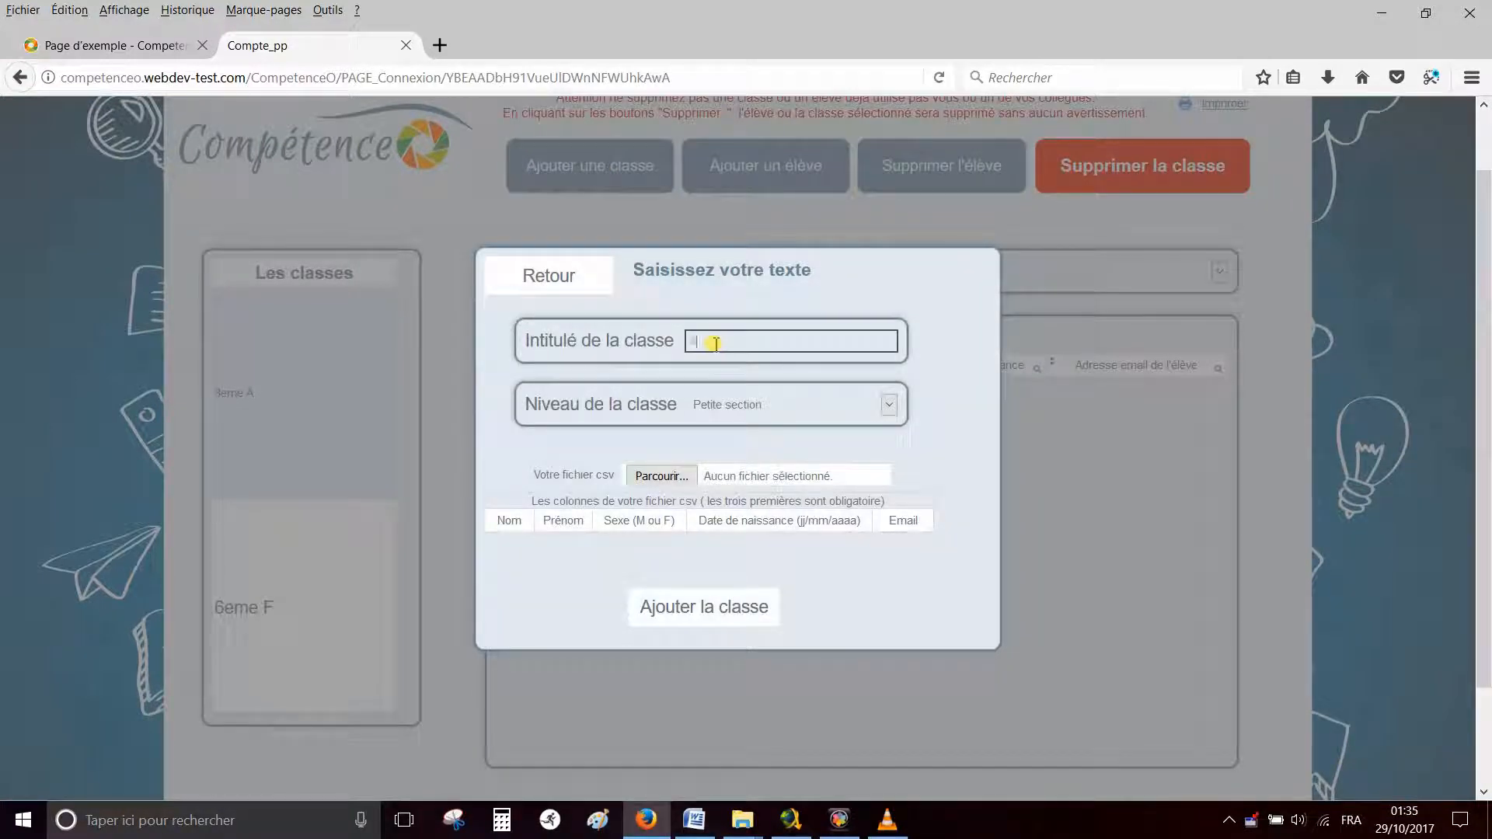
pyautogui.write('3eme C')
pyautogui.click(785, 404)
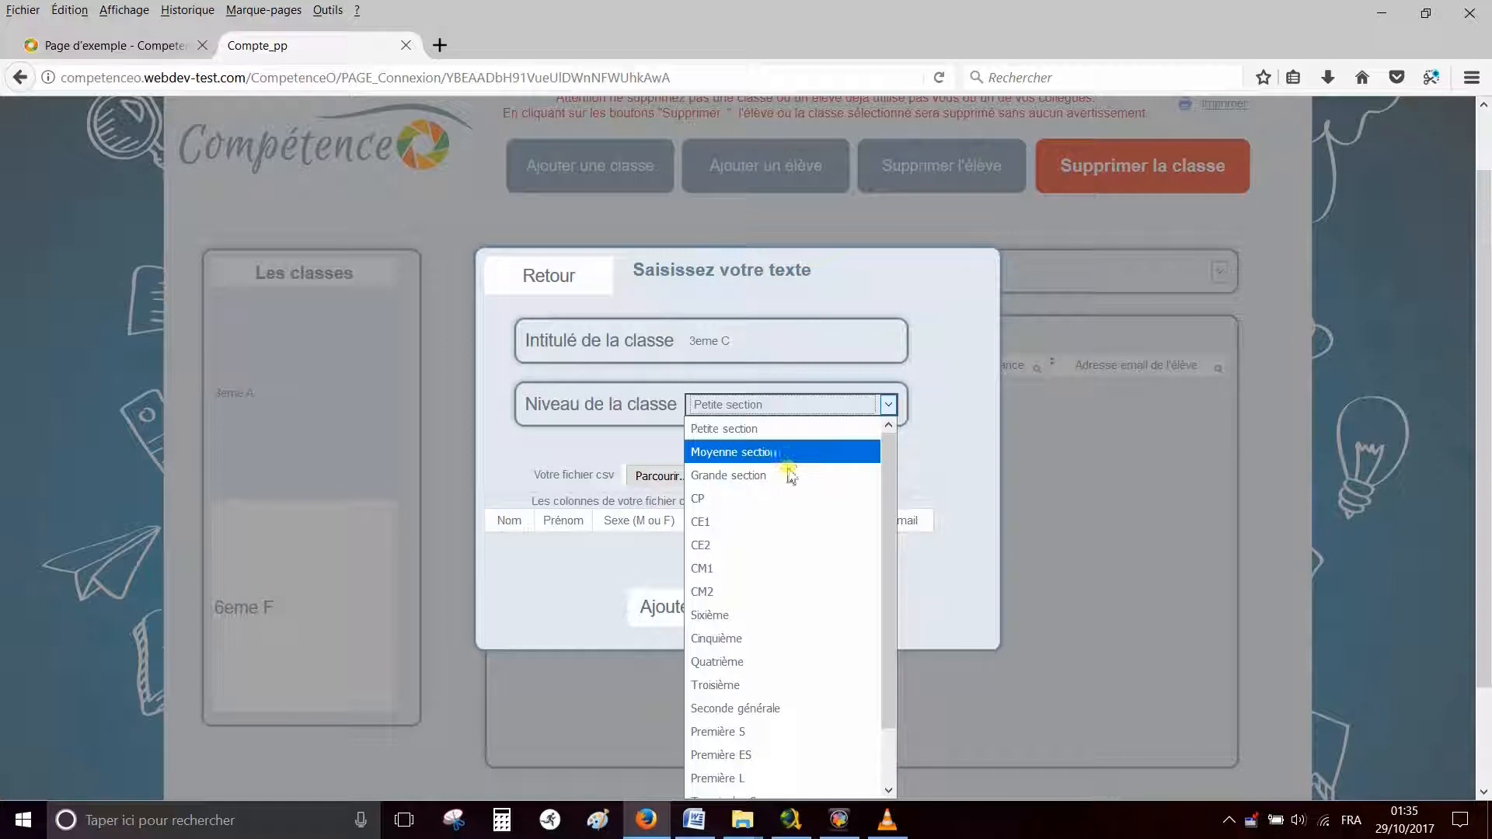
pyautogui.click(781, 683)
pyautogui.click(660, 478)
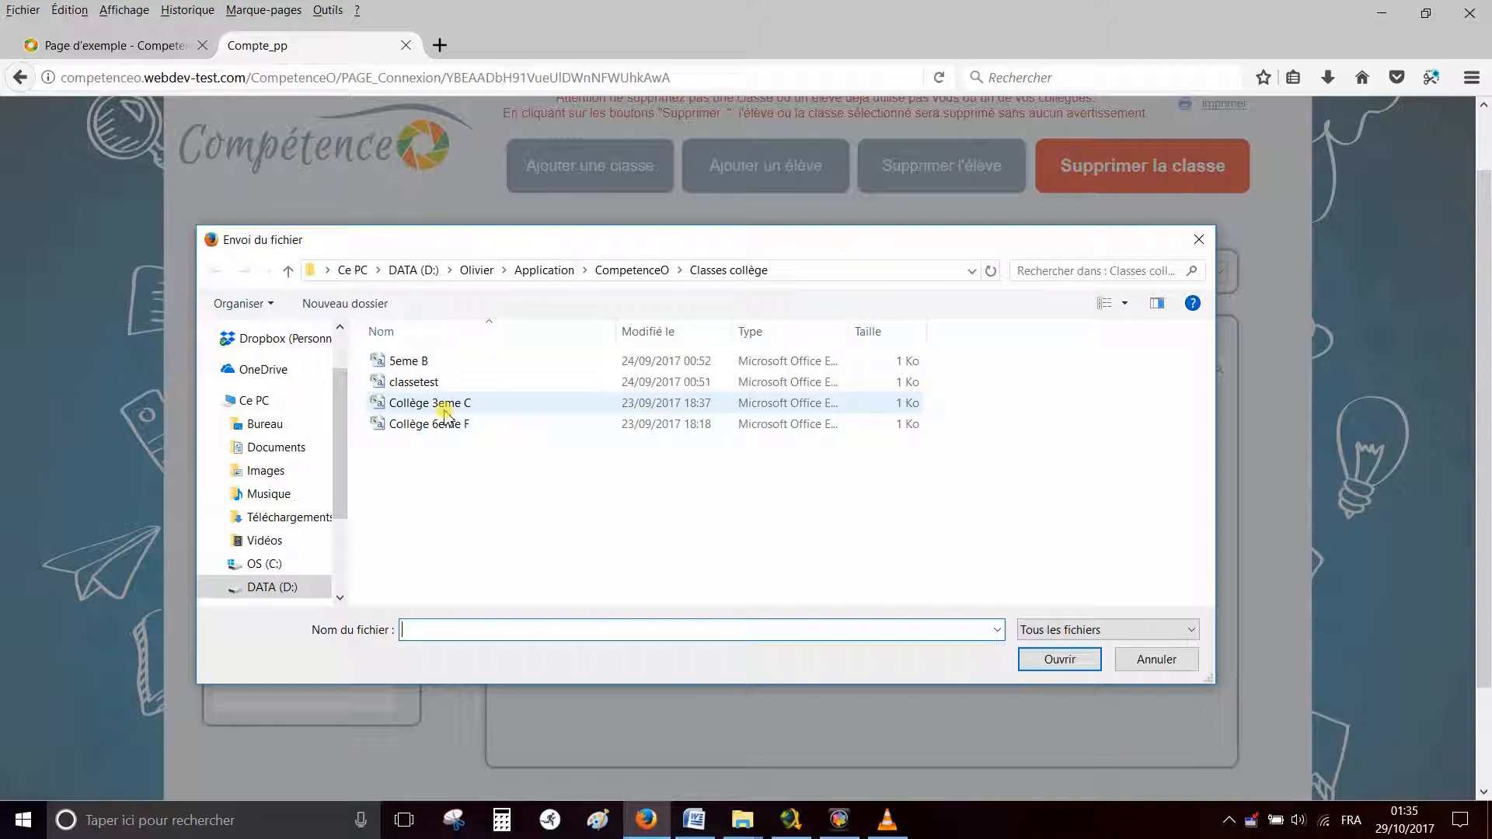
pyautogui.doubleClick(445, 407)
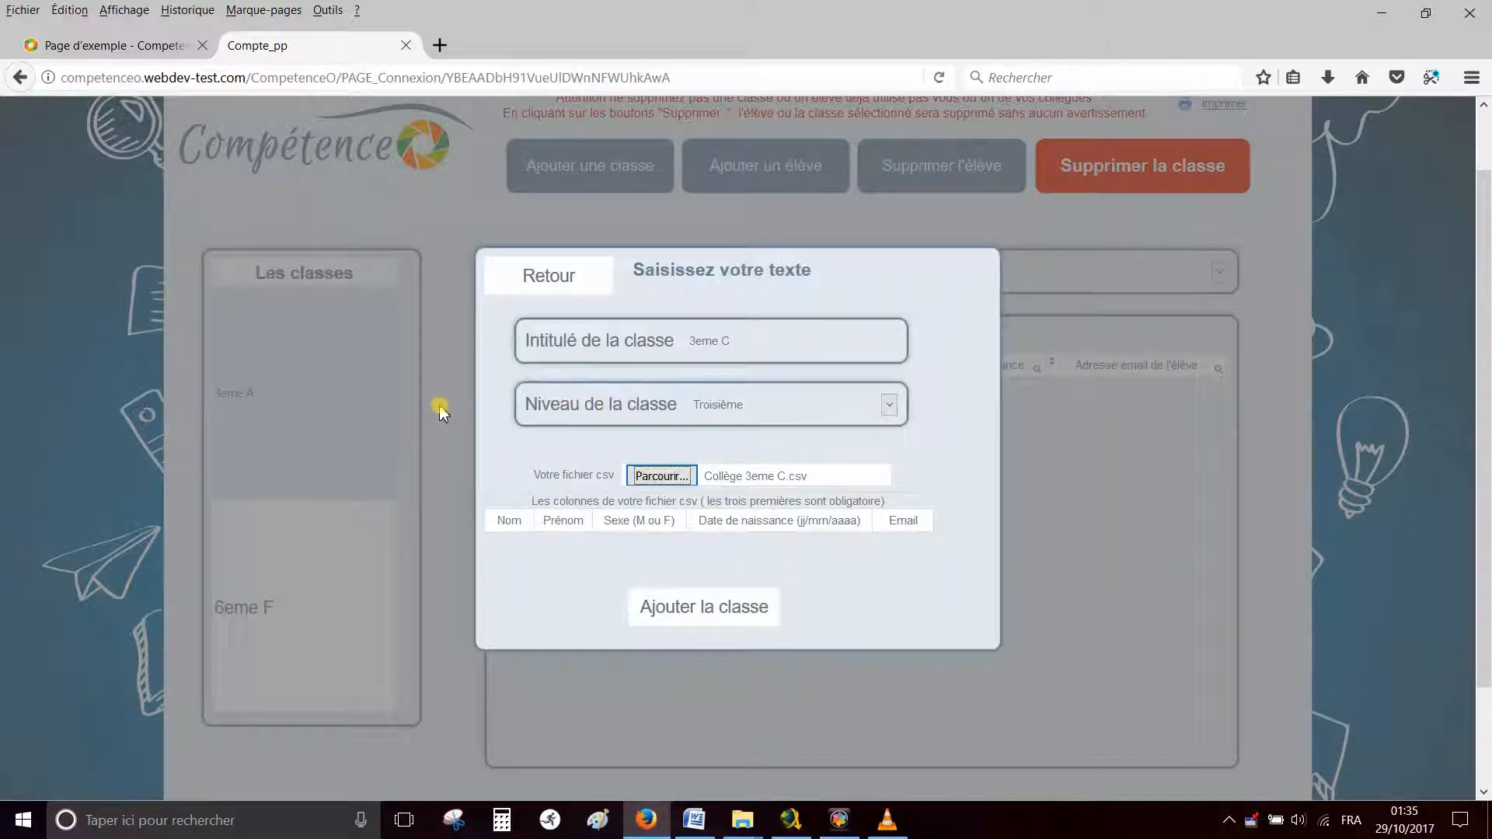
pyautogui.click(707, 610)
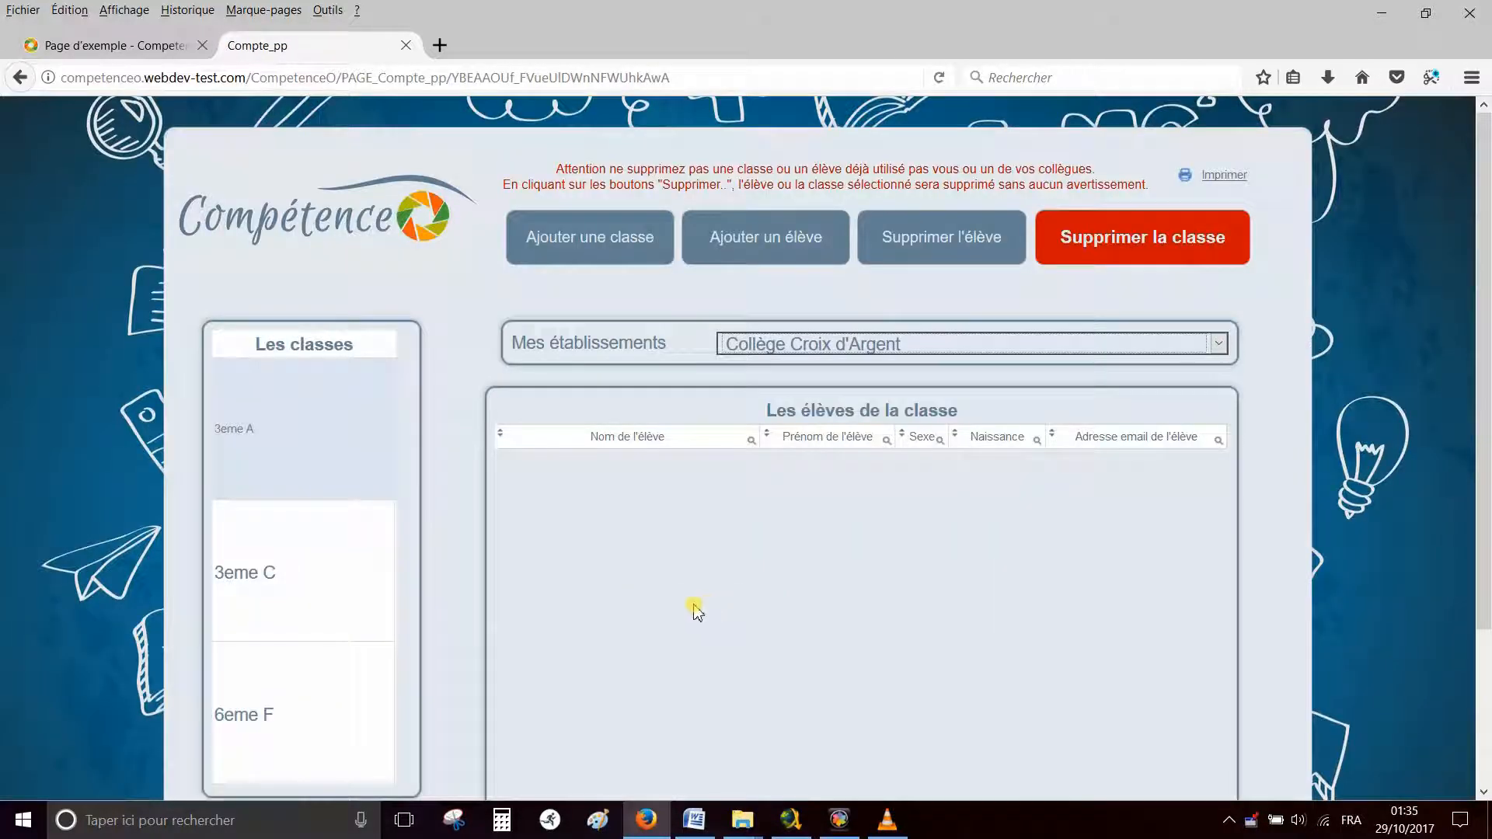
# Display the 13 students of 3eme C and generate their printable list
pyautogui.click(299, 568)
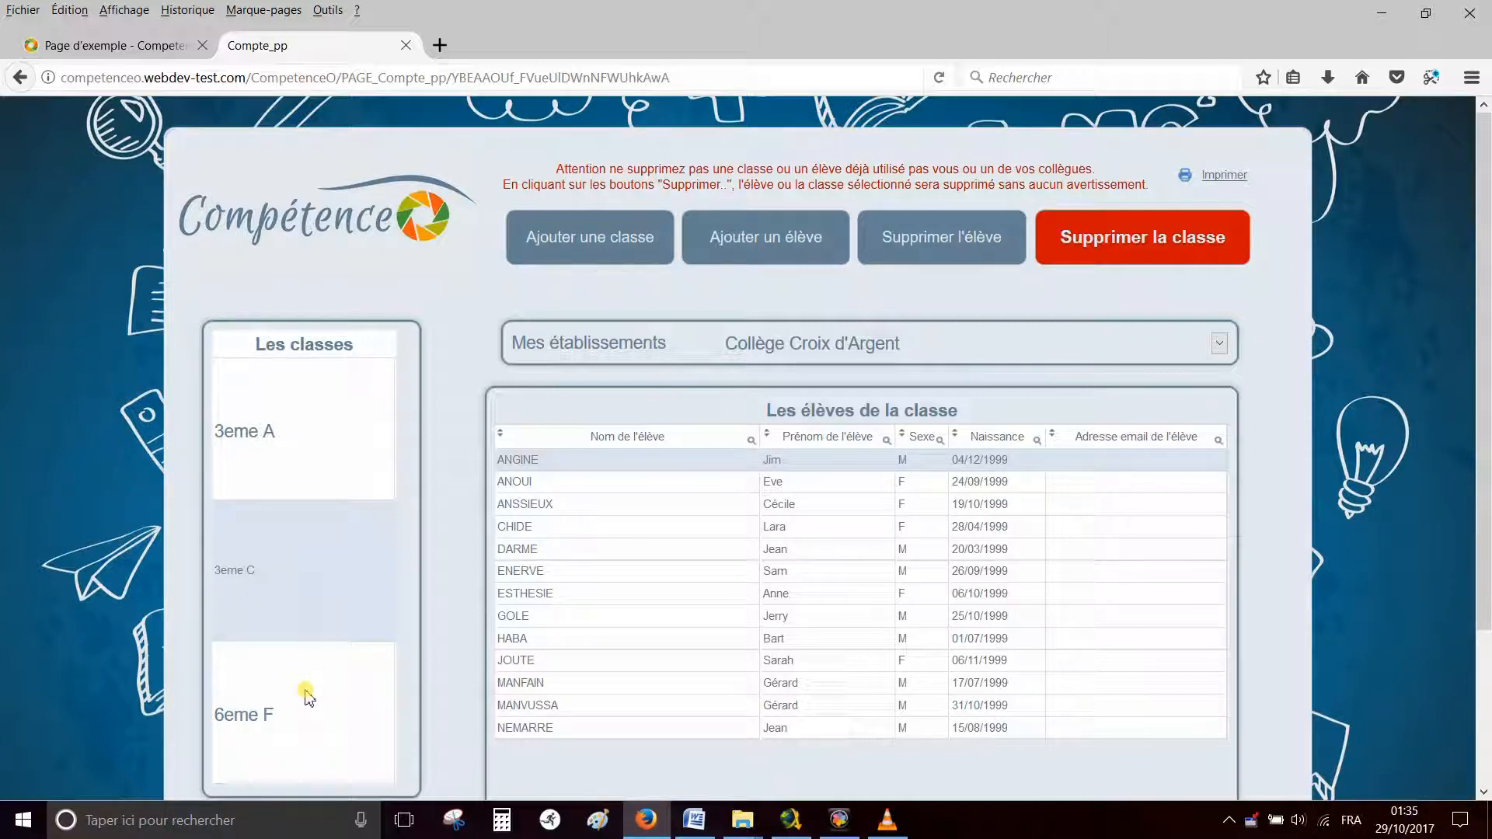
pyautogui.click(1224, 175)
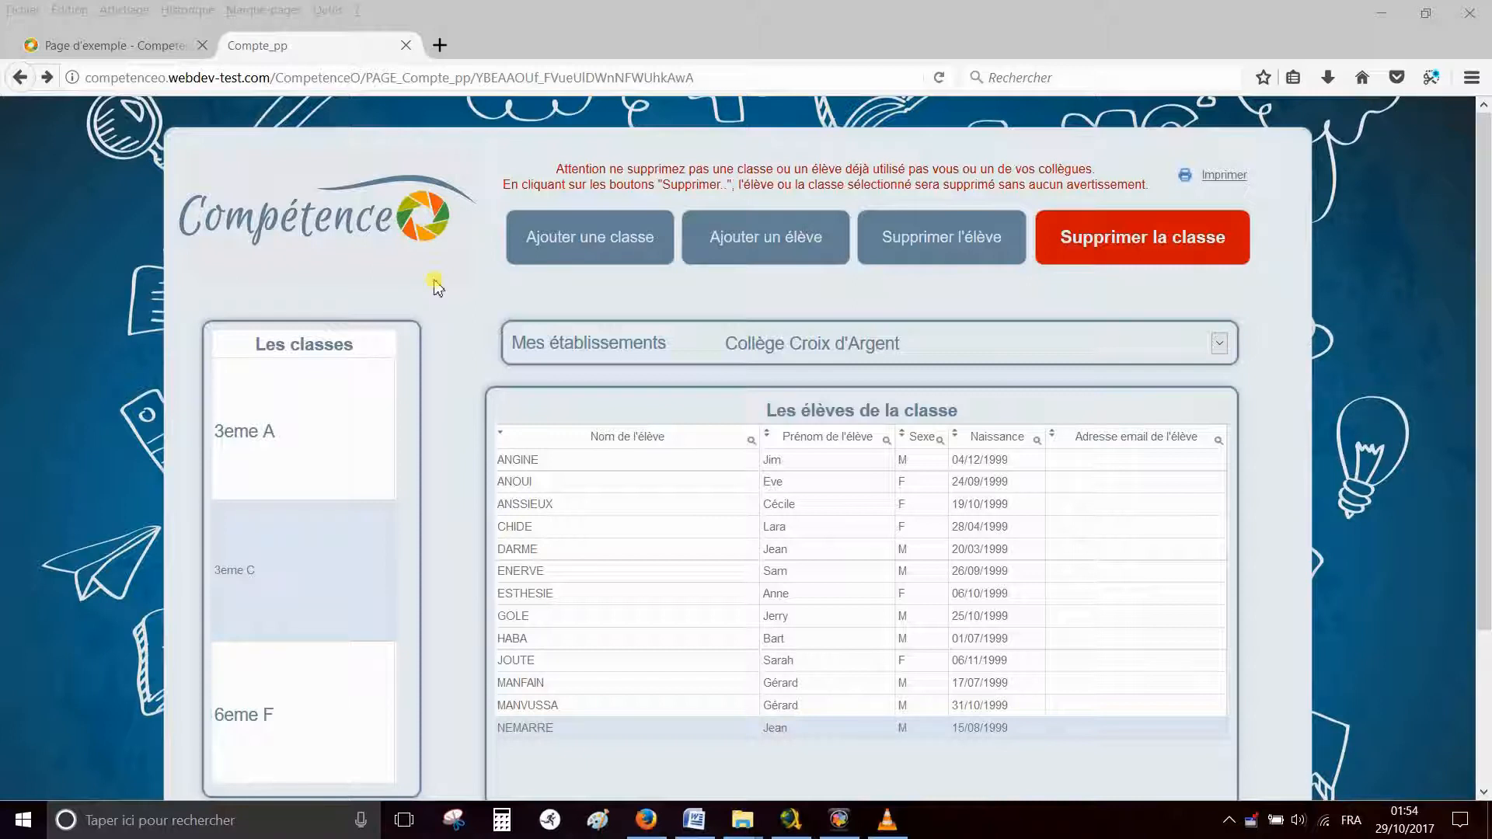
# Add a new student row to 3eme C with the student's surname, first name and birth date
pyautogui.click(752, 242)
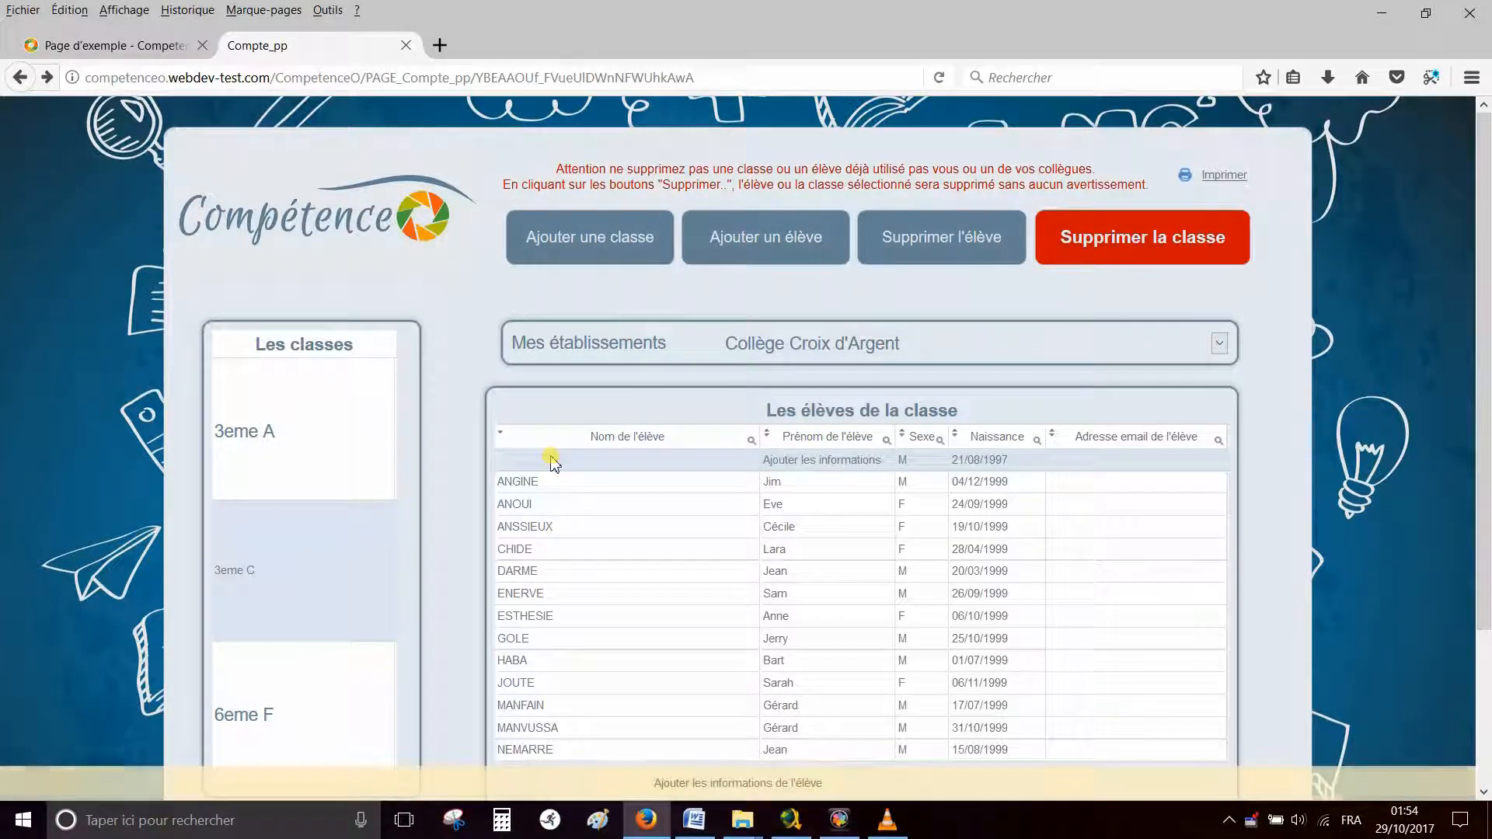
pyautogui.click(551, 458)
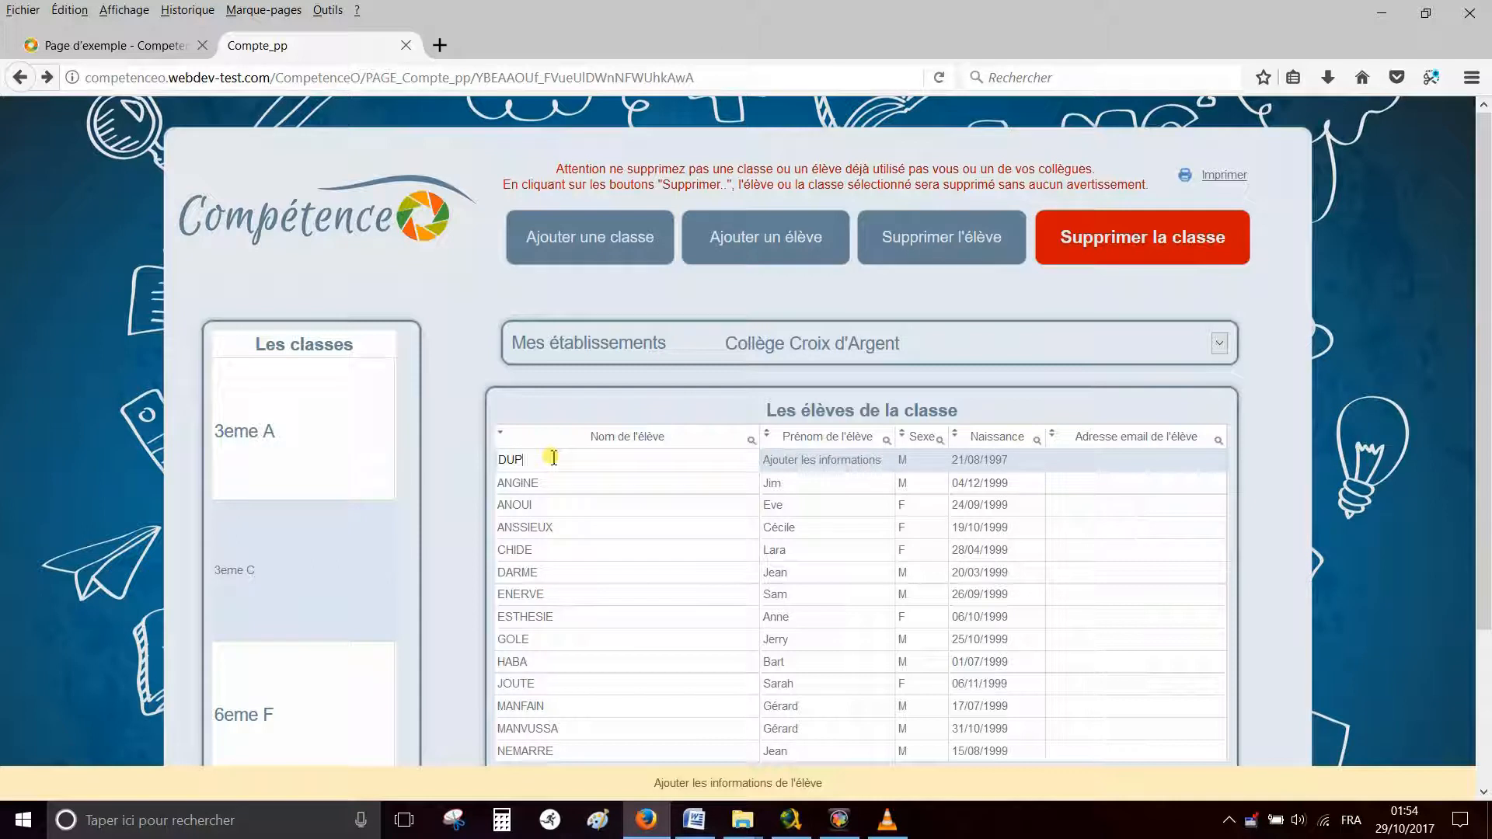
pyautogui.press('Tab')
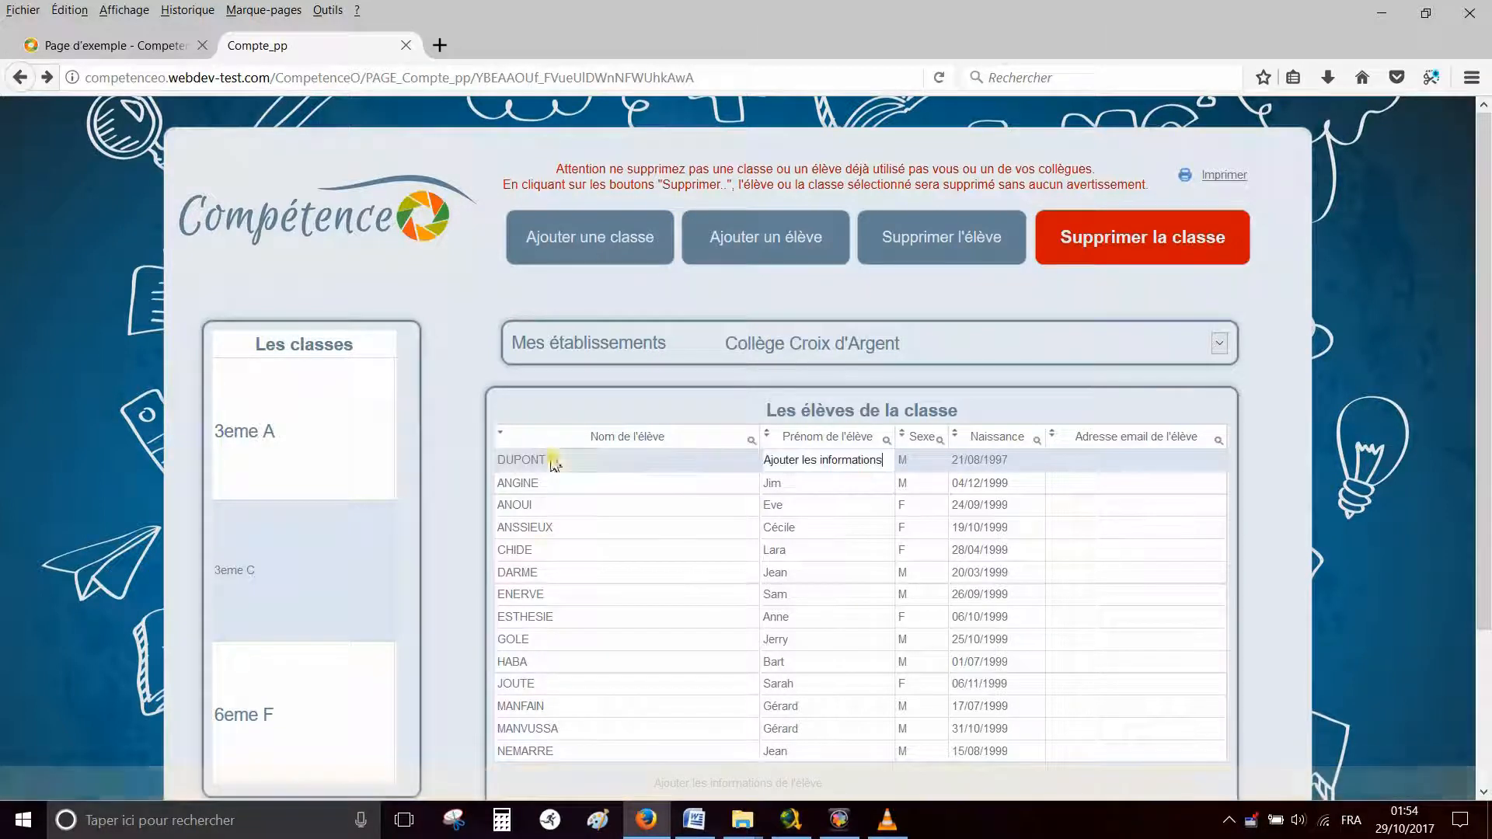
pyautogui.moveTo(886, 464); pyautogui.dragTo(736, 462)
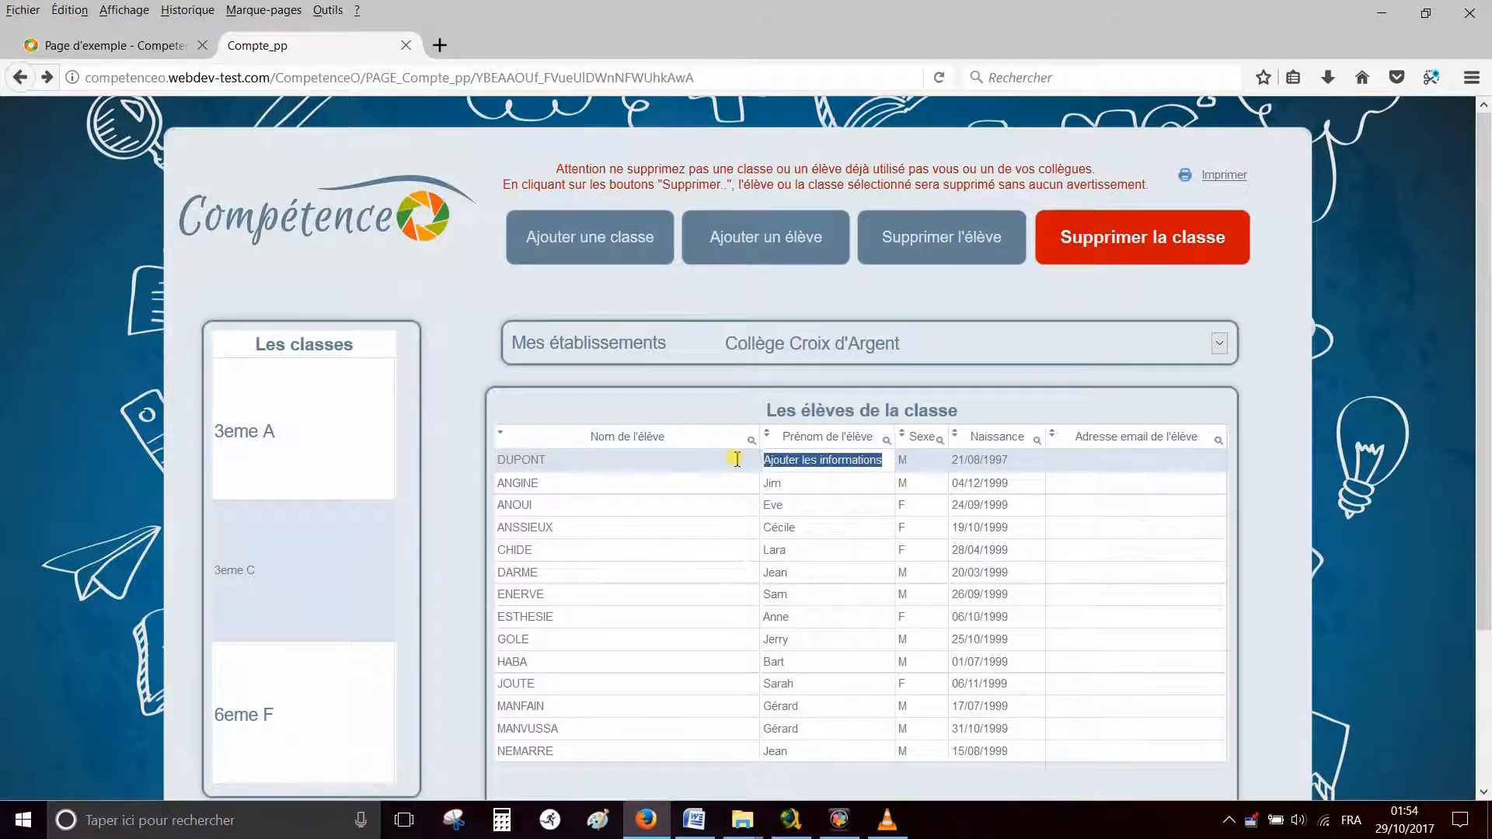
pyautogui.write('Albert')
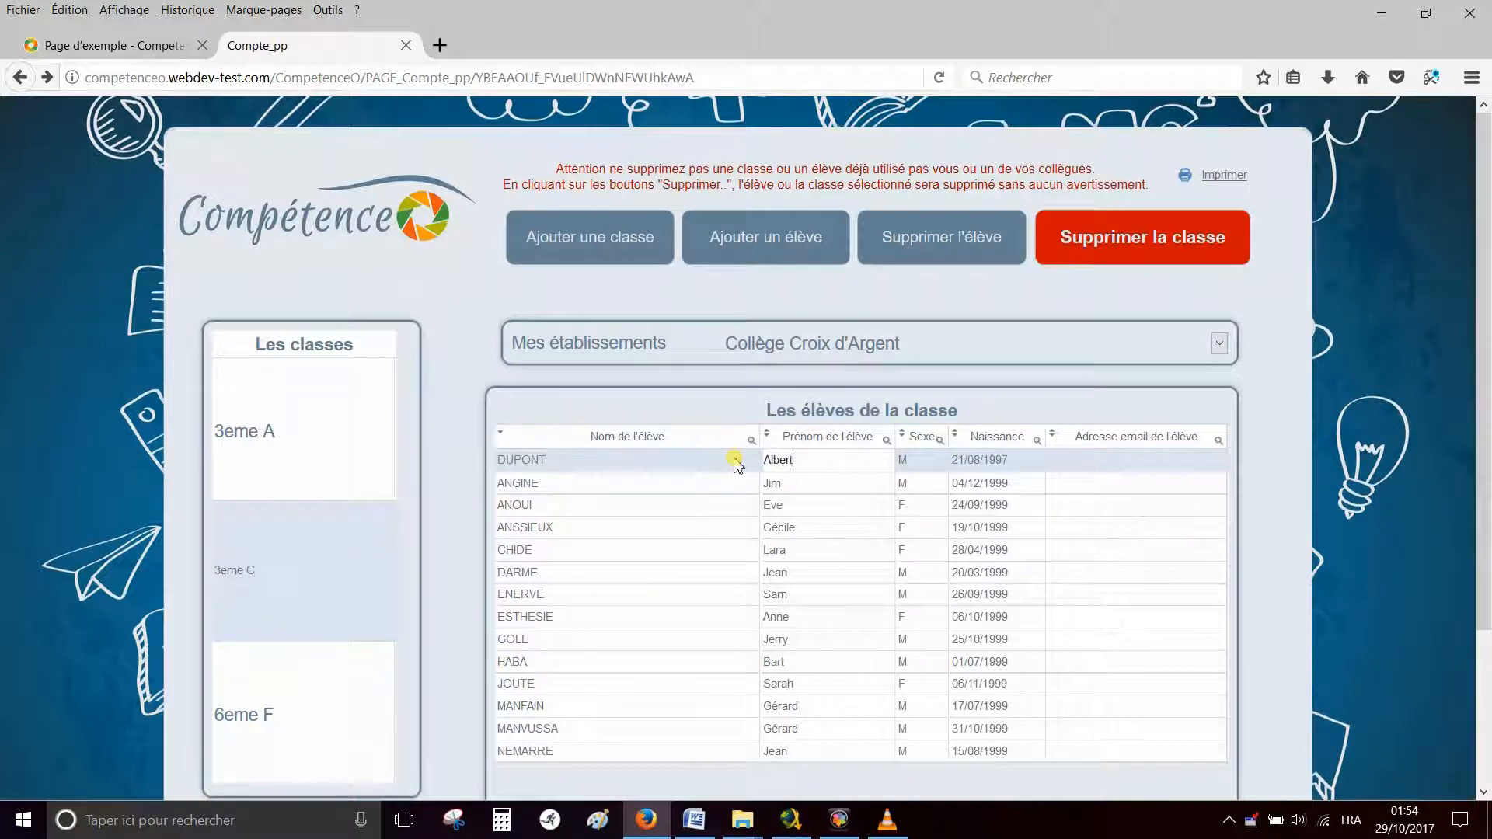
pyautogui.click(964, 462)
pyautogui.click(965, 464)
pyautogui.press('BackSpace')
pyautogui.press('BackSpace')
pyautogui.write('10')
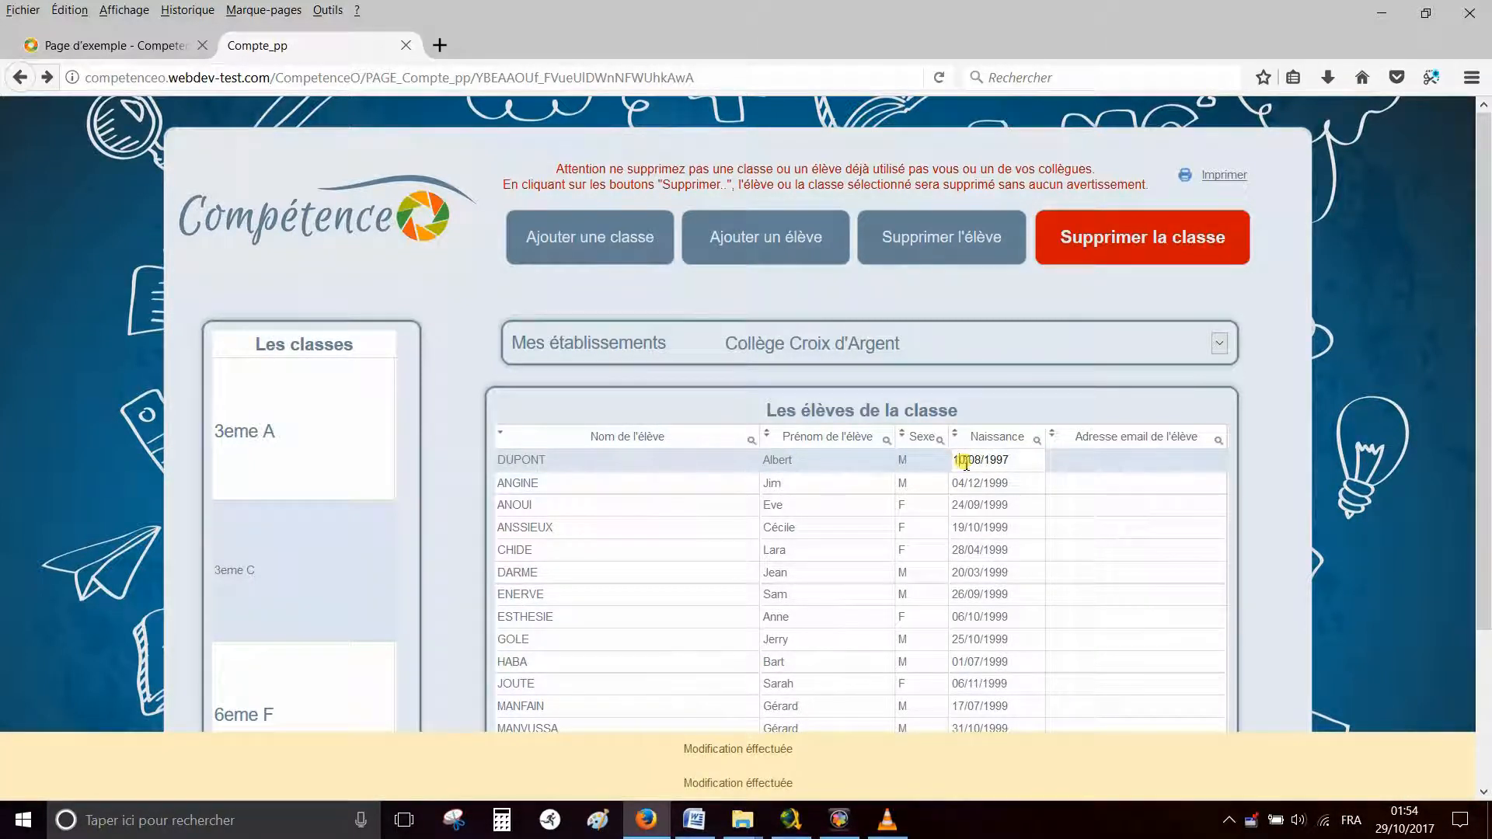
pyautogui.click(456, 467)
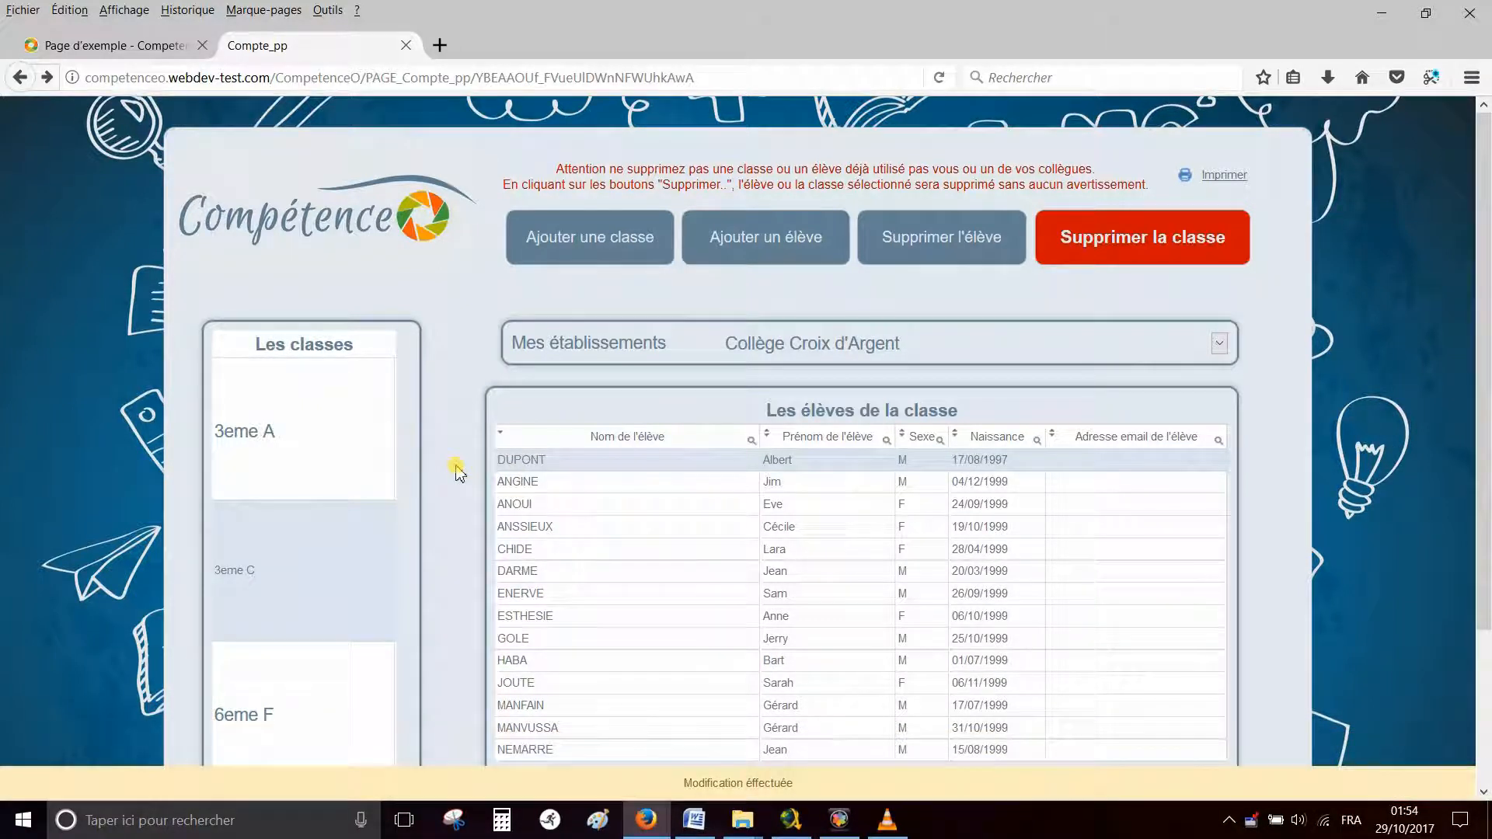
# Sort the students by surname and delete the chosen student from the class
pyautogui.click(501, 435)
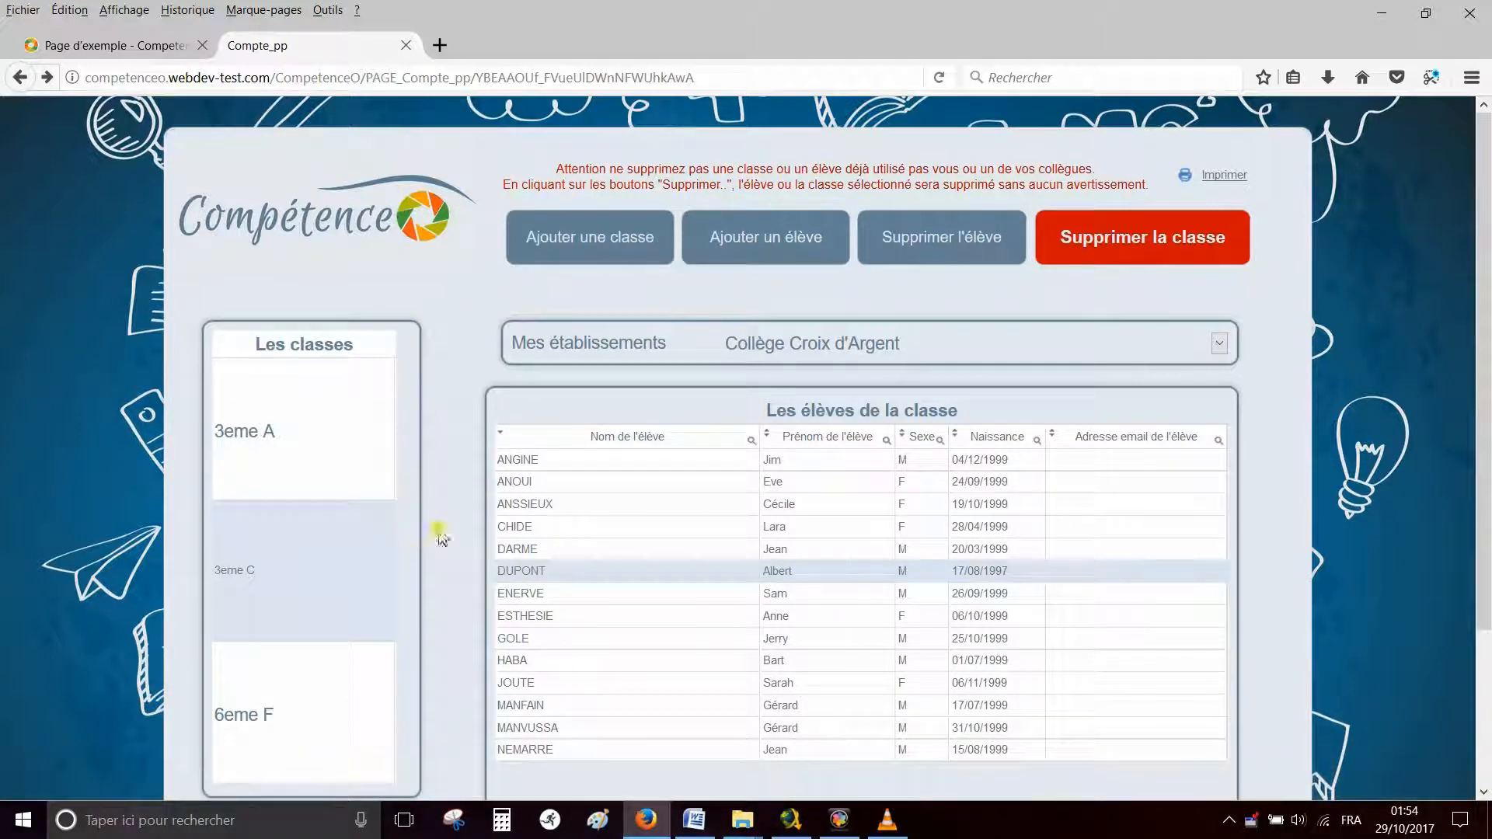
pyautogui.click(536, 750)
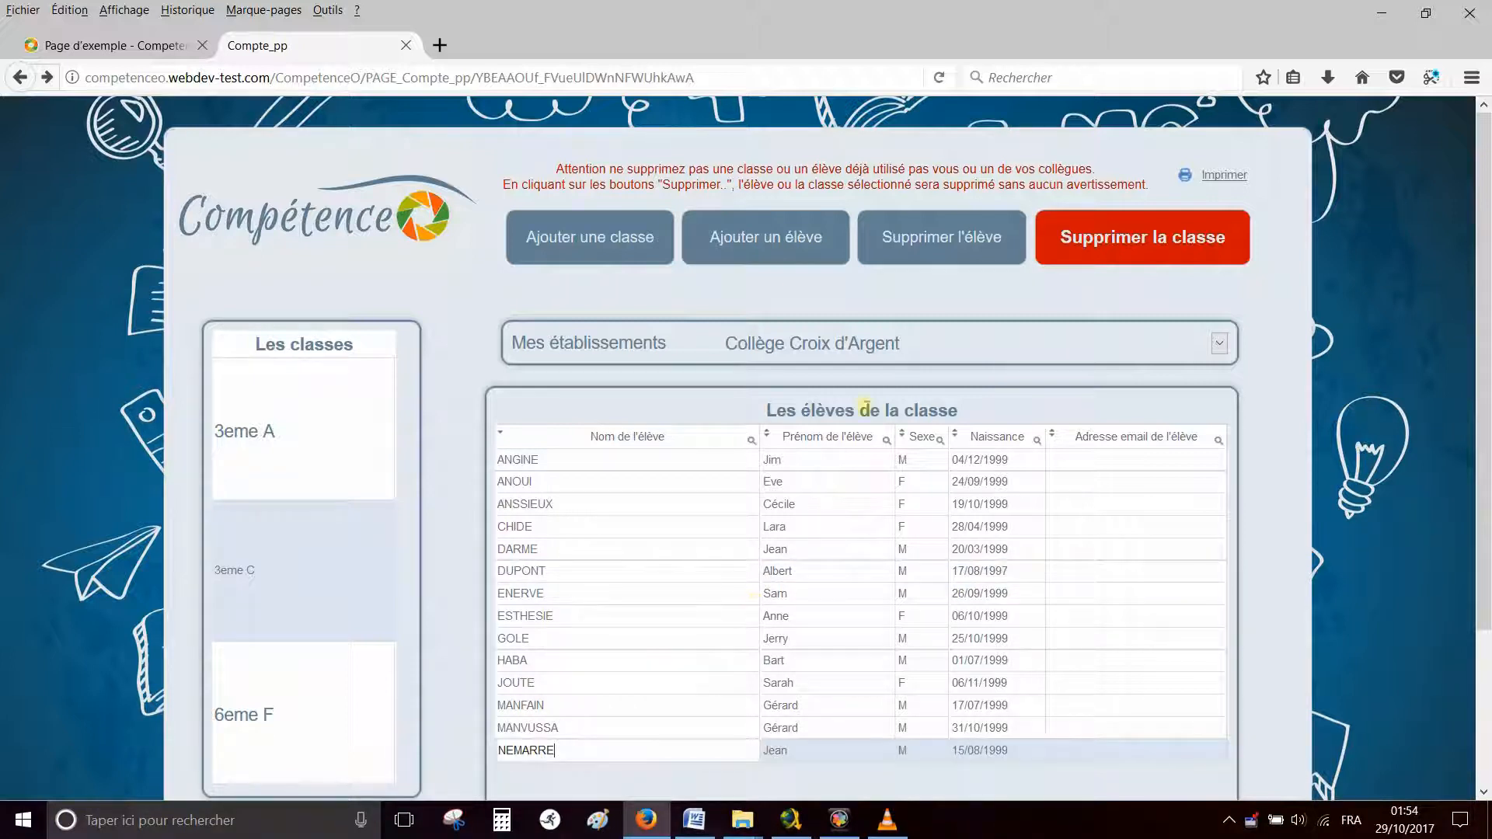
pyautogui.click(932, 250)
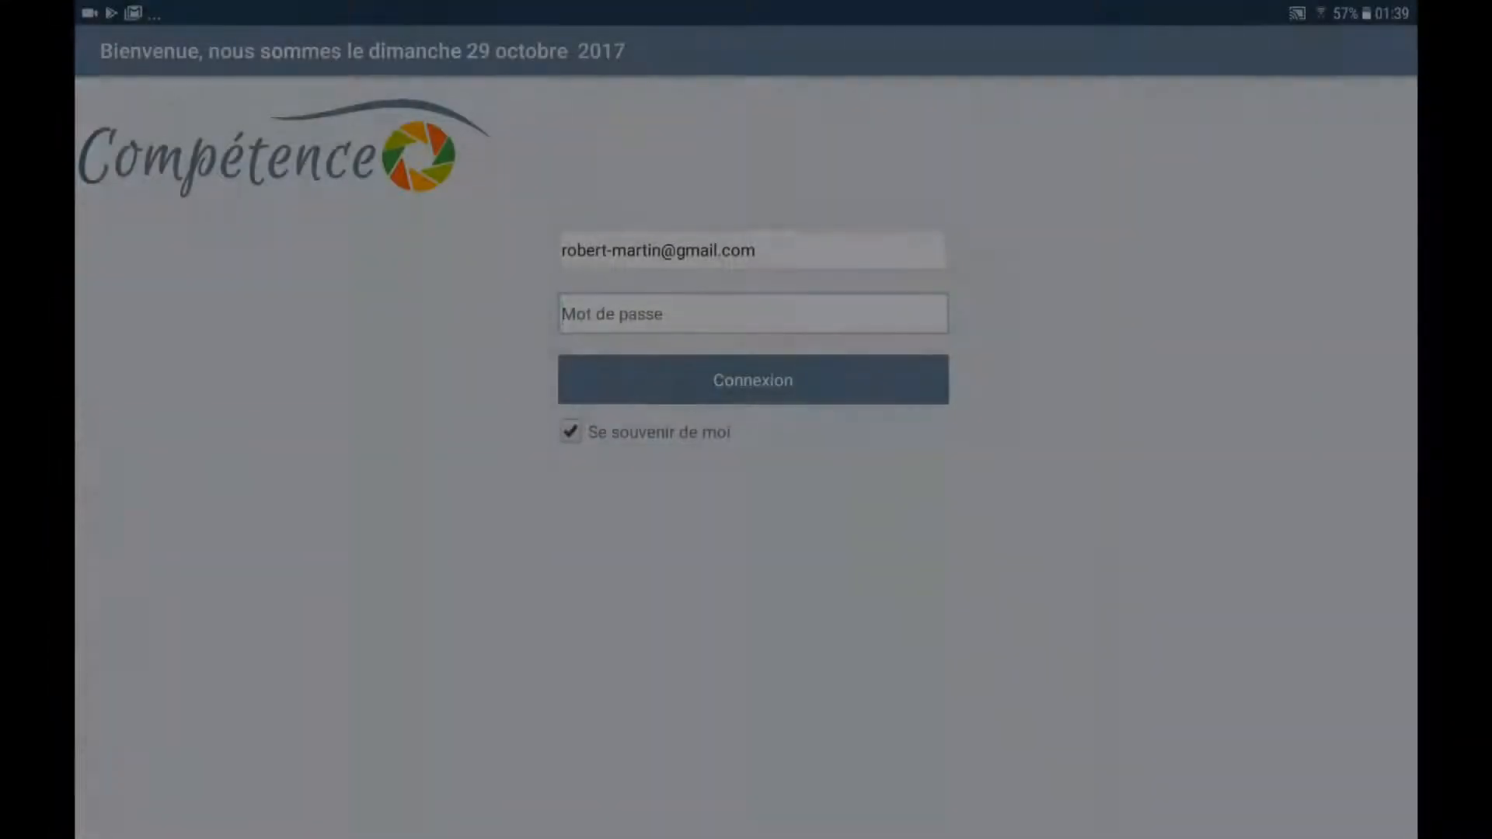
# Fill in the password field on the tablet's sign-in screen
pyautogui.click(753, 314)
pyautogui.write('md')
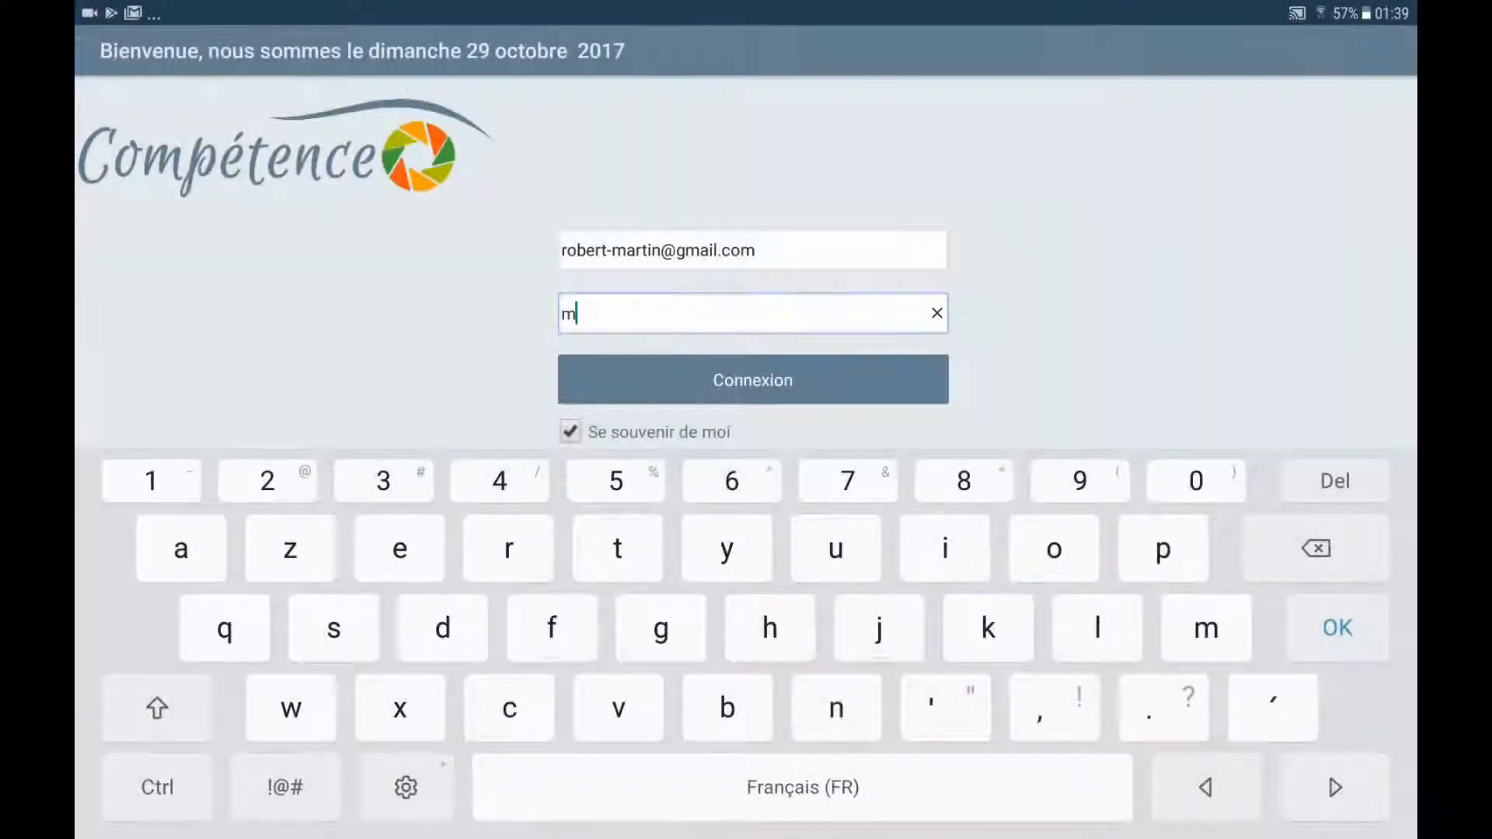
pyautogui.write('p')
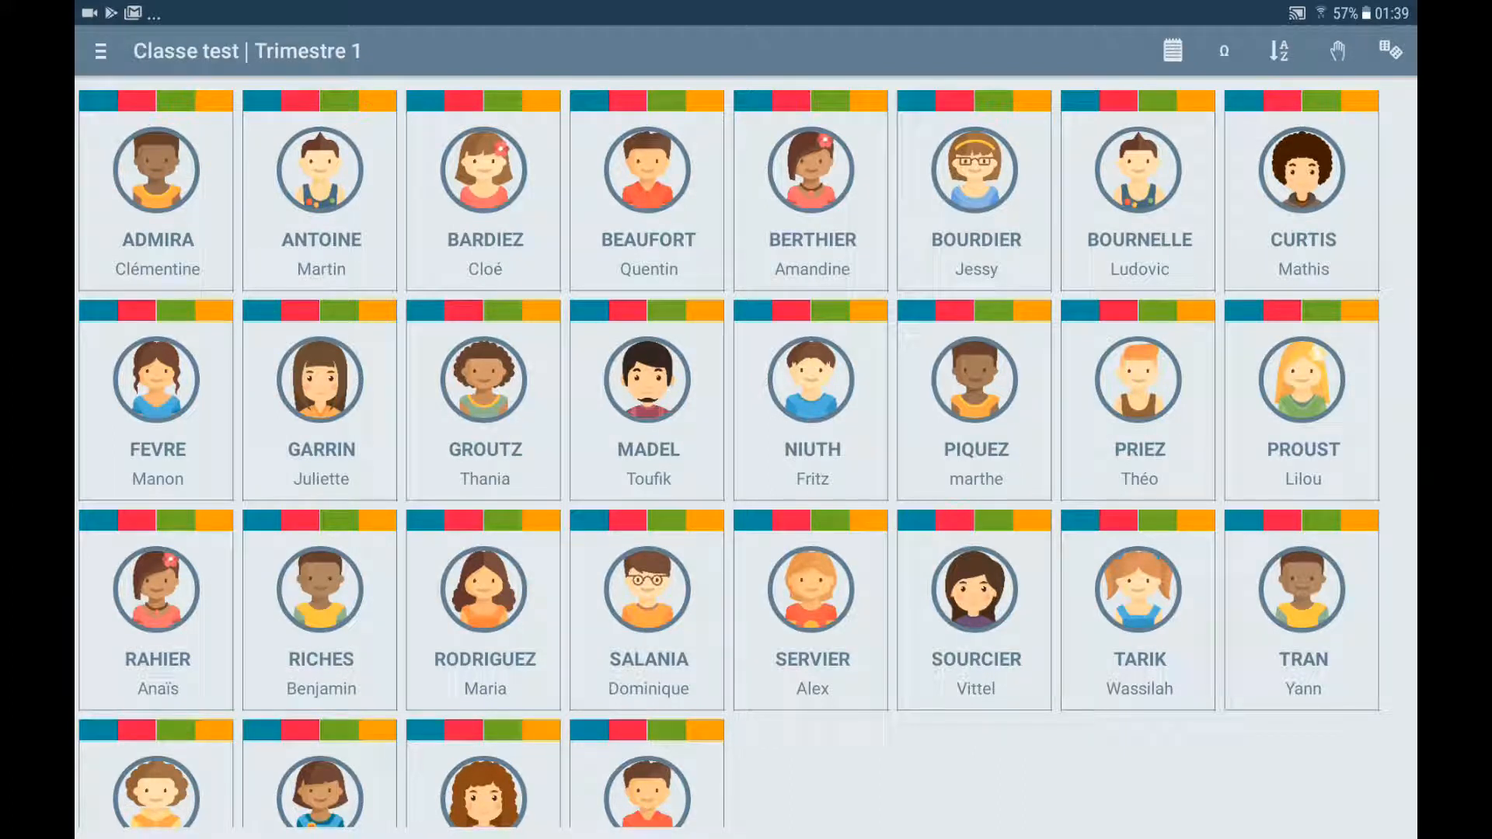
# Go through the menu to Réglages > Gestions des classes > Importer une classe partagée
pyautogui.click(100, 51)
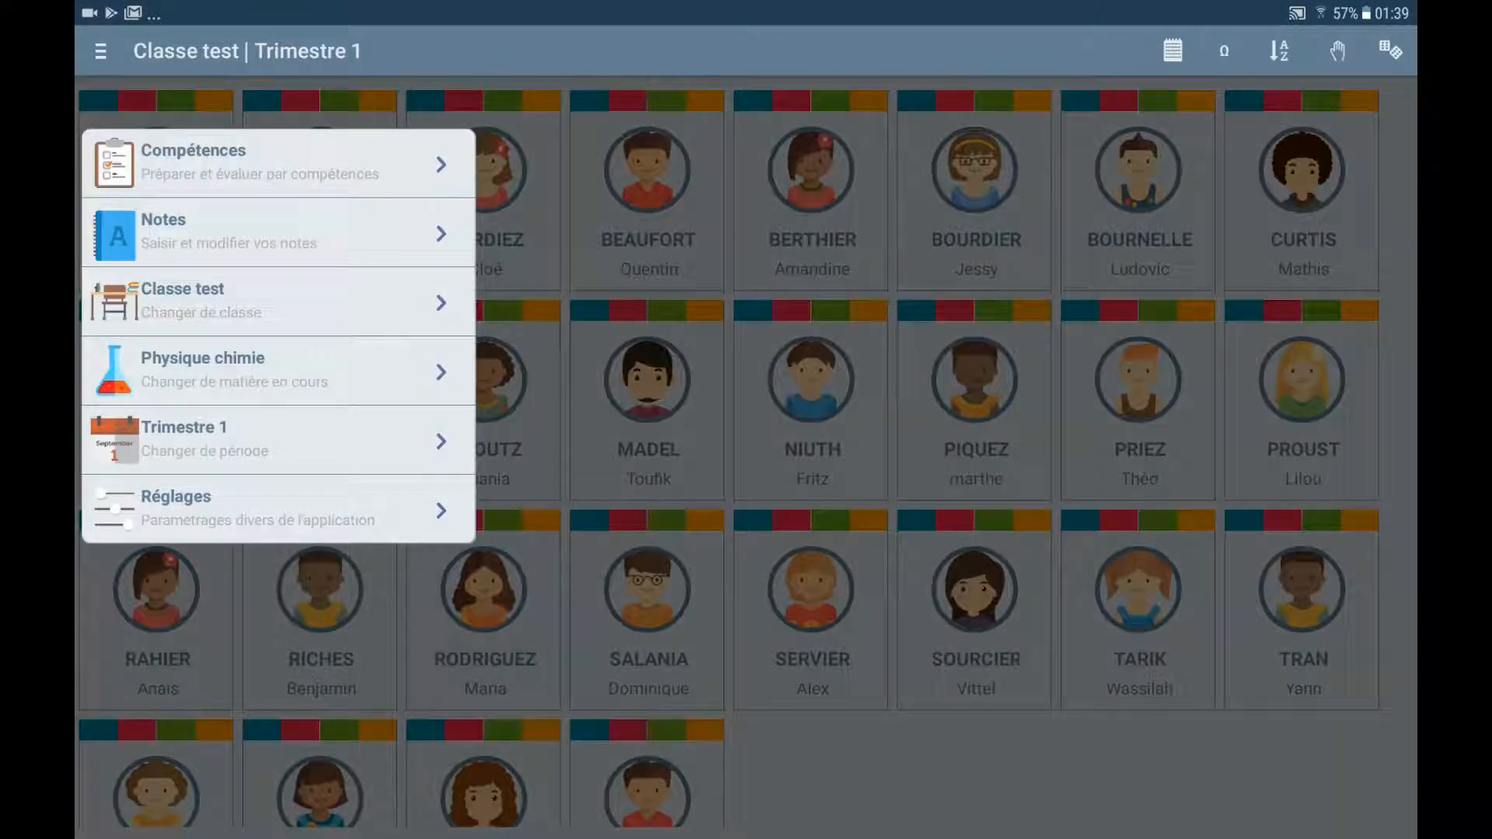
pyautogui.click(256, 509)
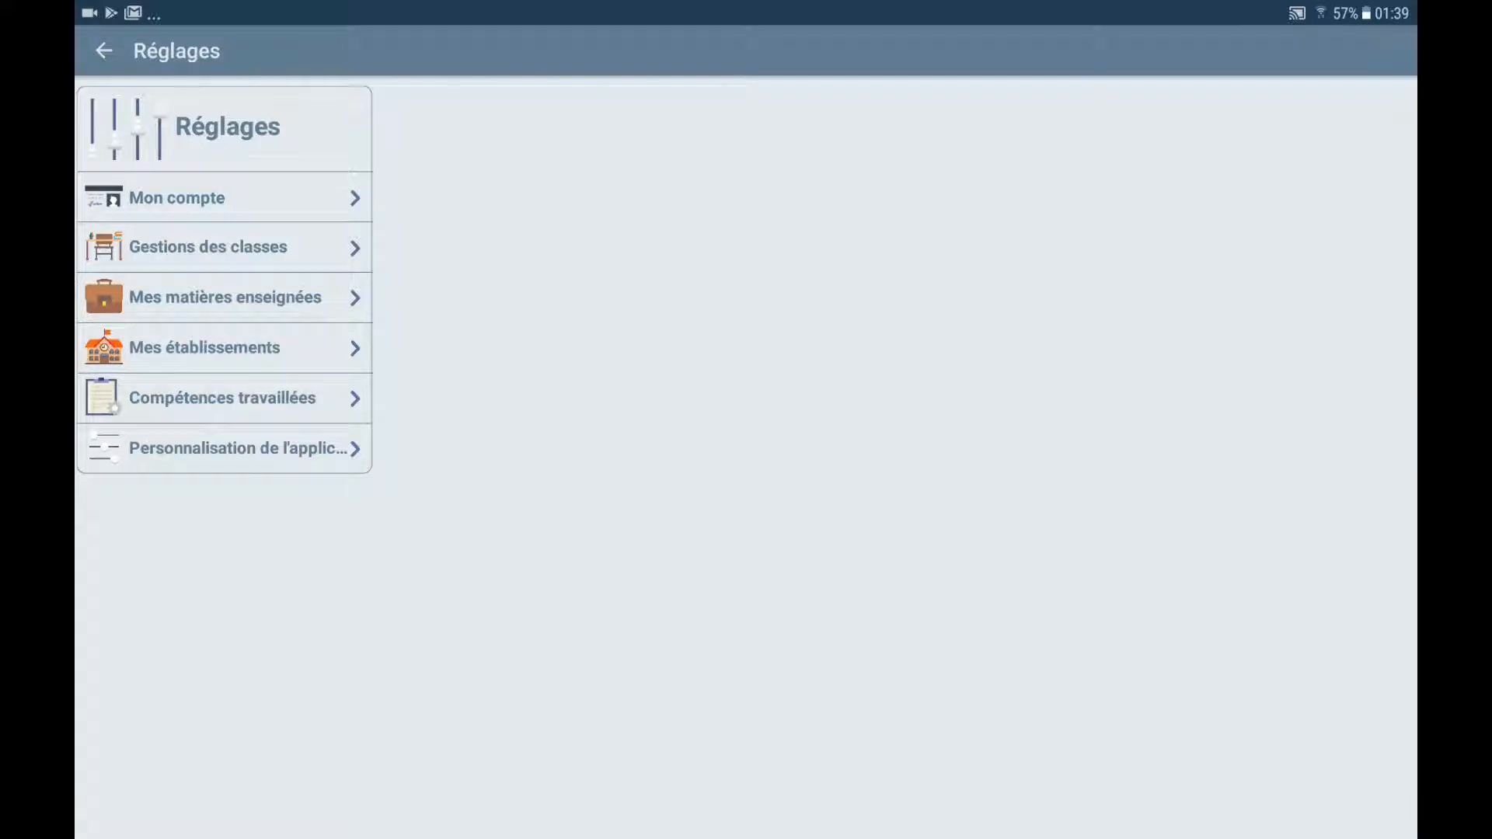
pyautogui.click(208, 247)
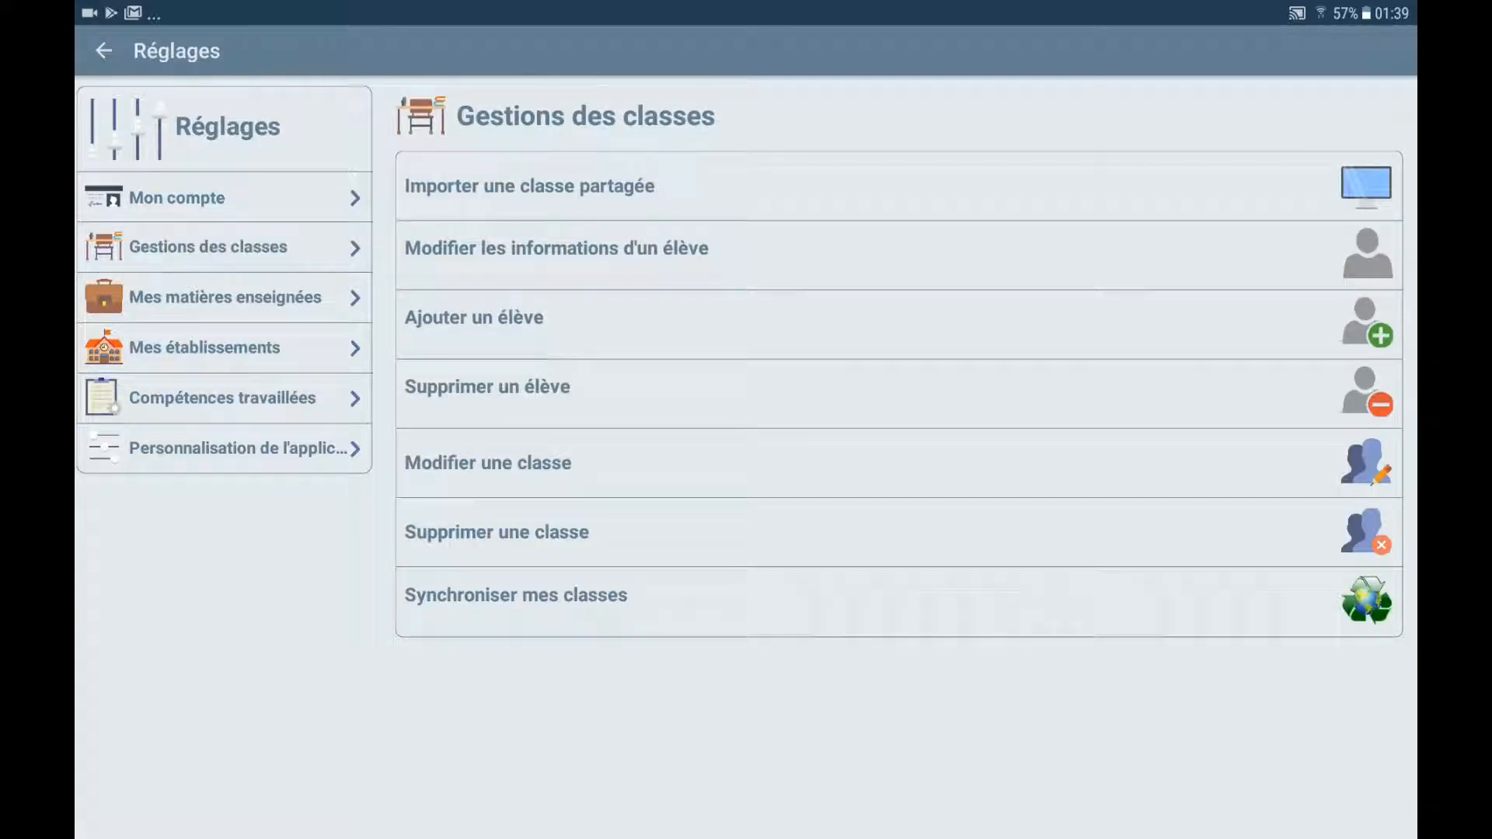
pyautogui.click(528, 186)
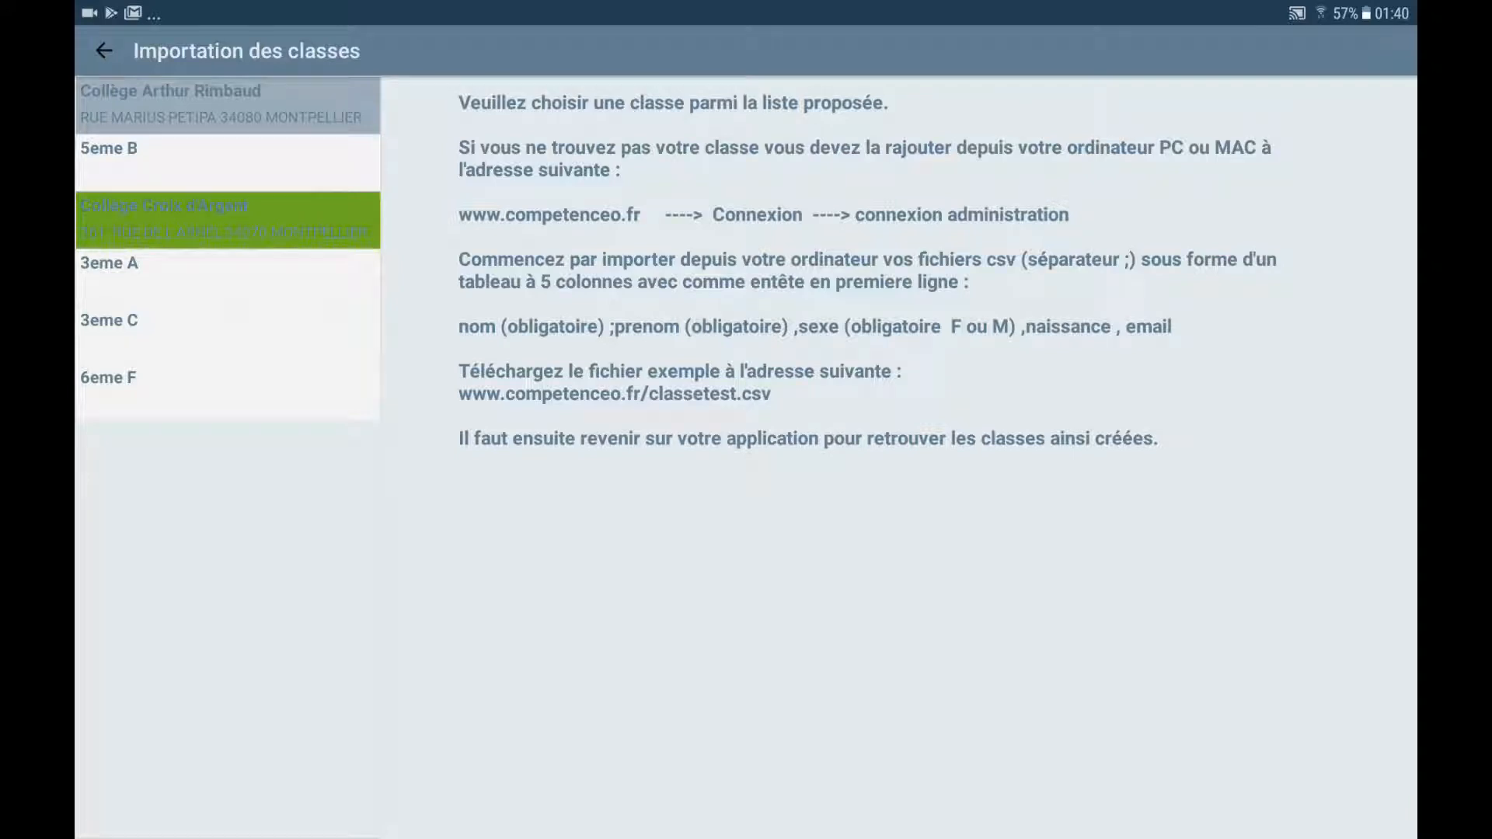
# Add shared class 5eme B to the tablet with Physique chimie ticked as its subject
pyautogui.click(228, 163)
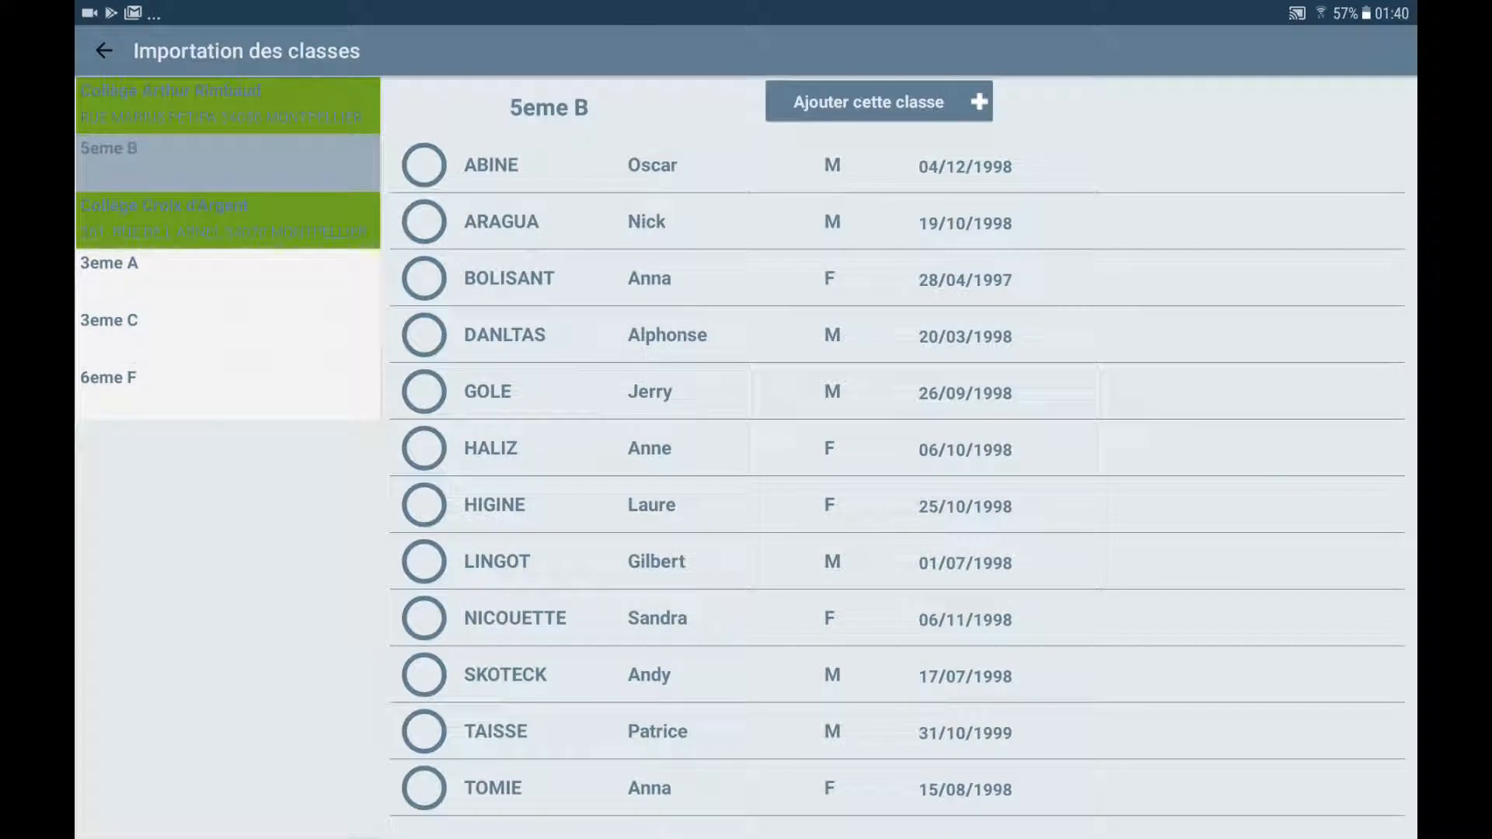
pyautogui.click(878, 102)
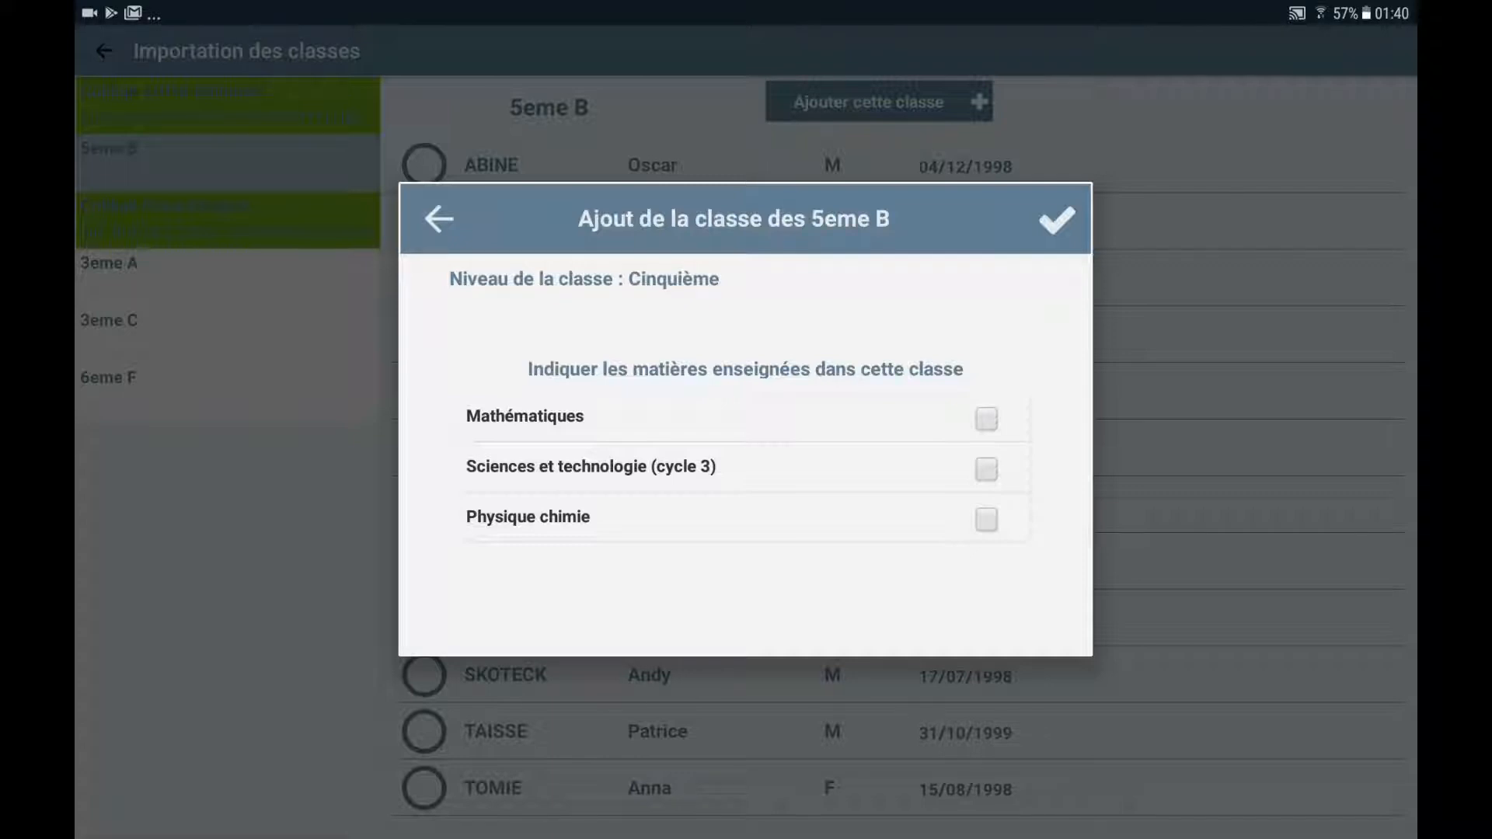
pyautogui.click(986, 519)
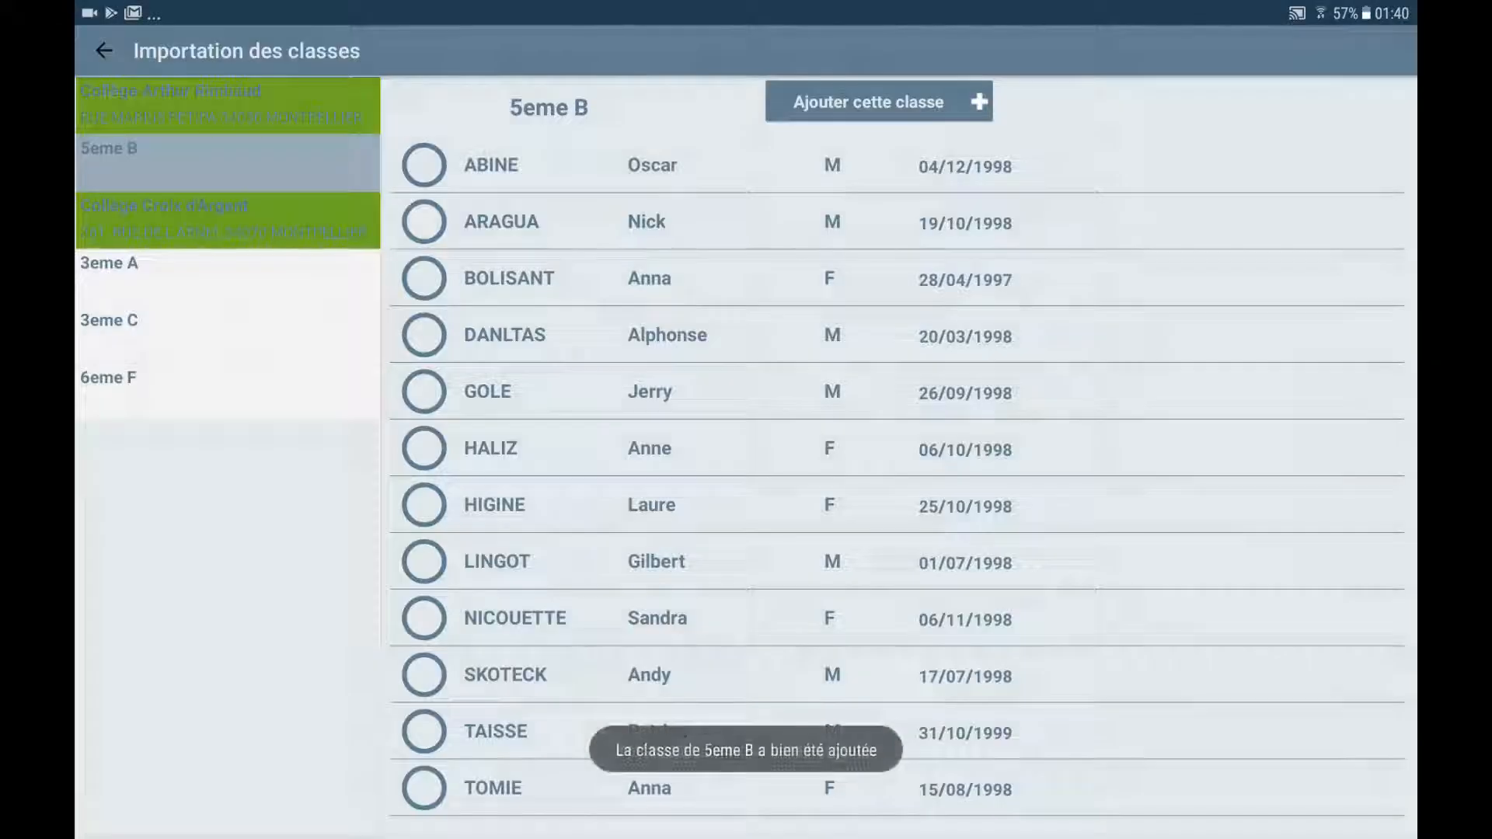
# Import shared class 6eme F with Sciences et technologie (cycle 3) as the taught subject
pyautogui.click(228, 391)
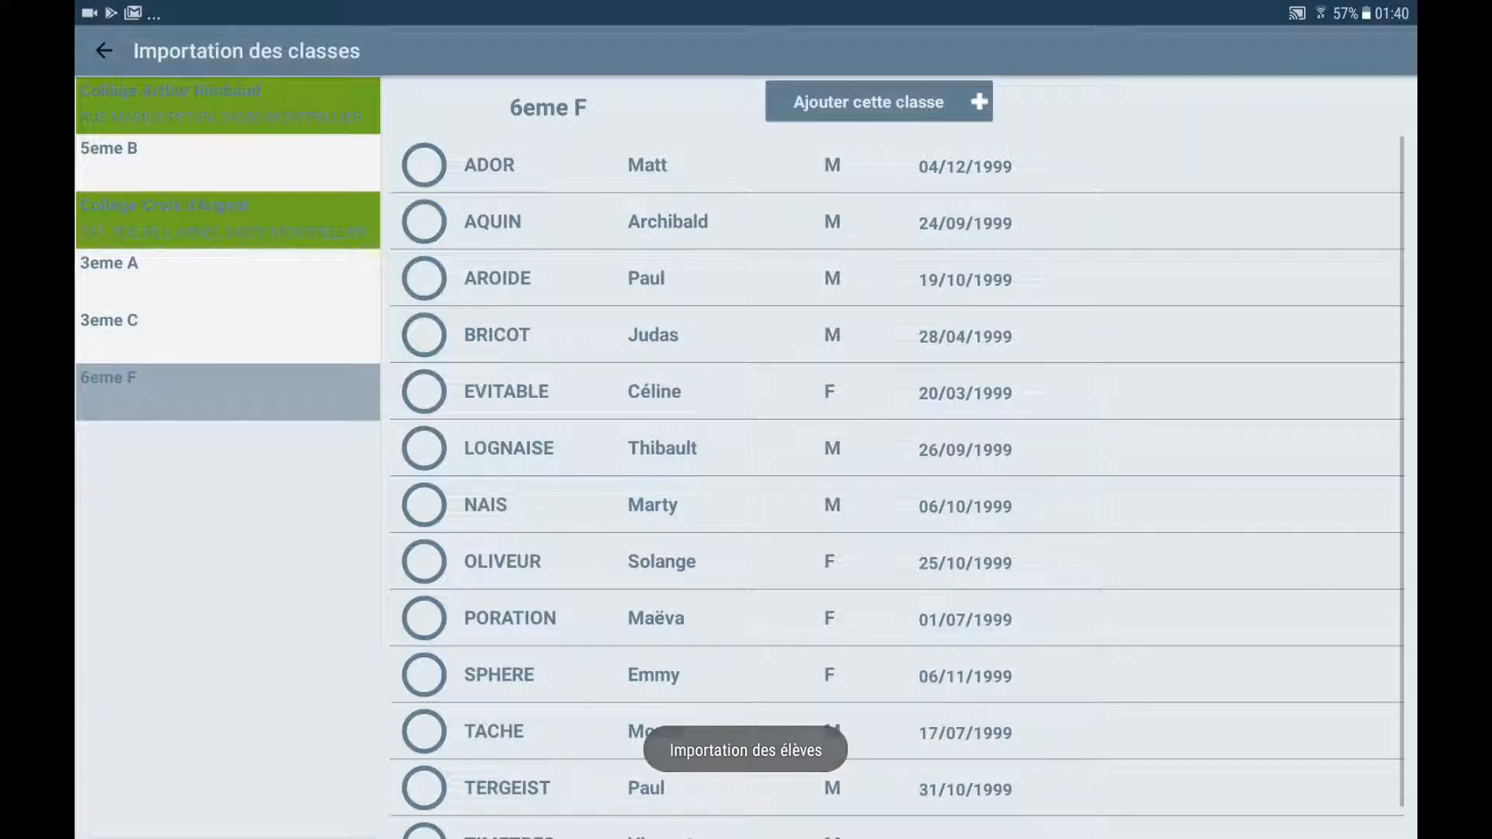
pyautogui.click(878, 102)
pyautogui.click(986, 469)
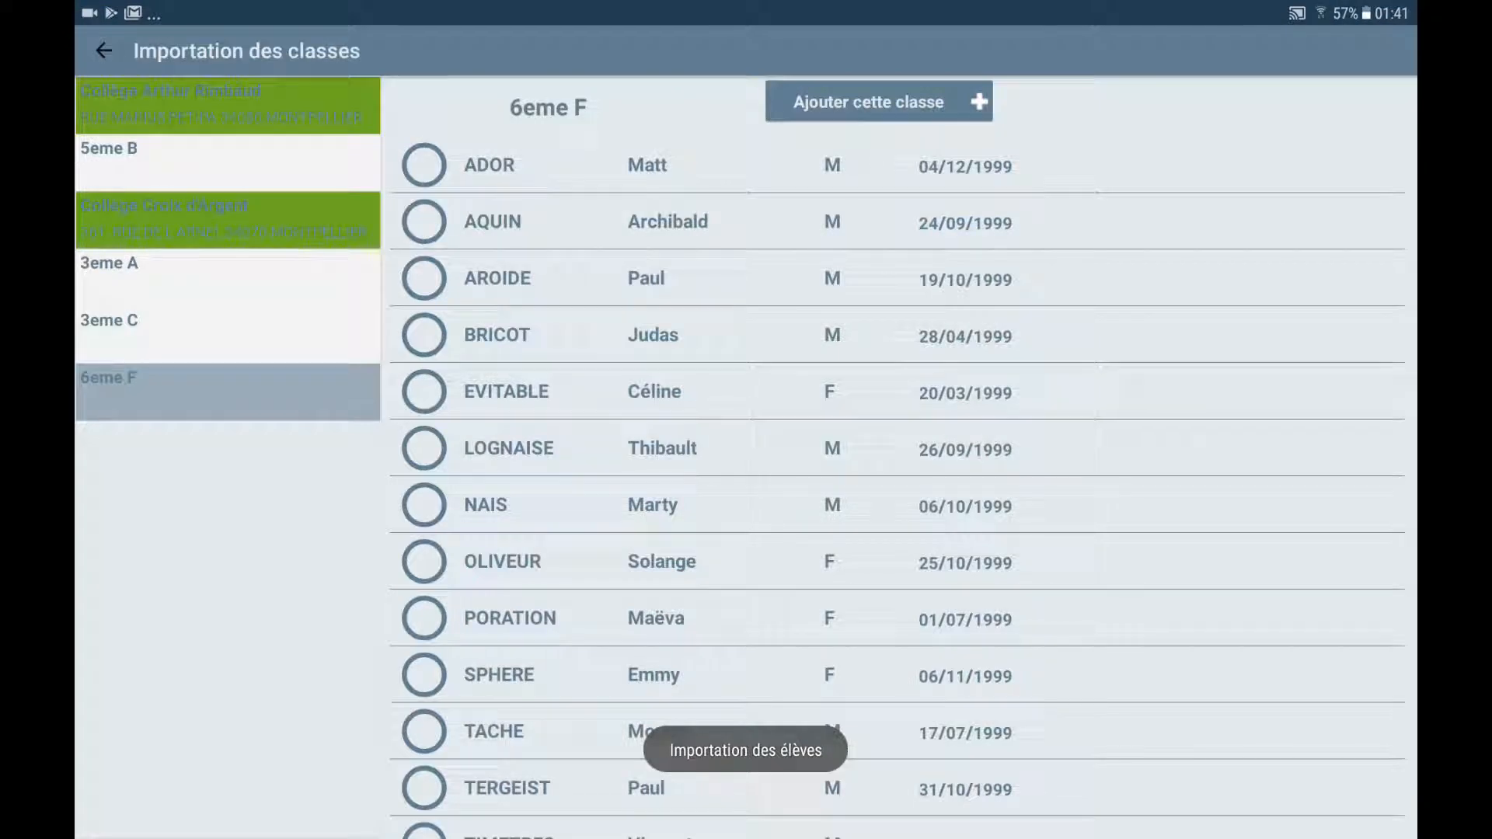
# Import shared class 3eme C with Mathématiques as the taught subject, then bring up the main menu
pyautogui.click(228, 335)
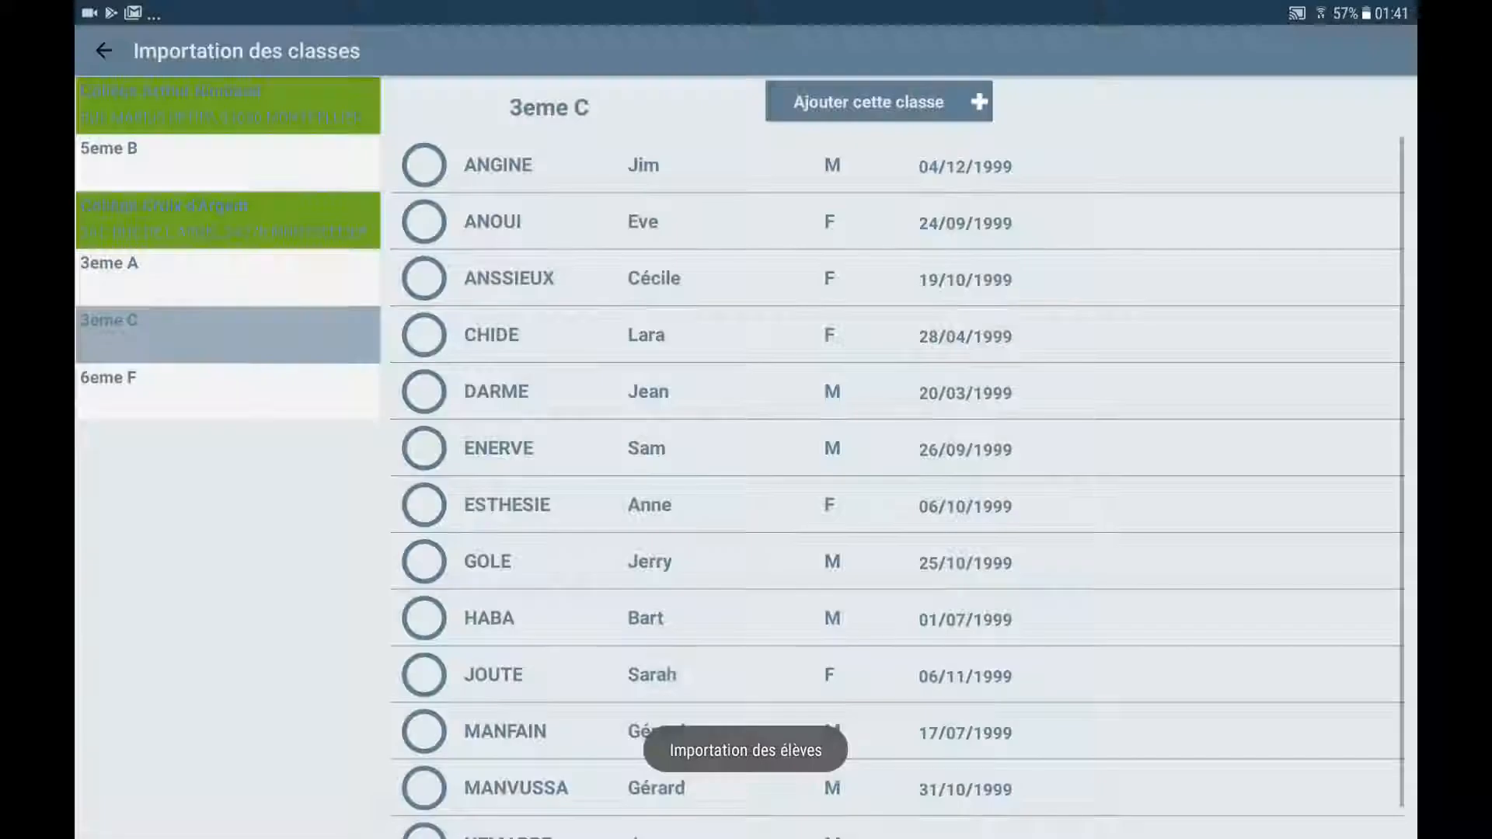
pyautogui.click(879, 101)
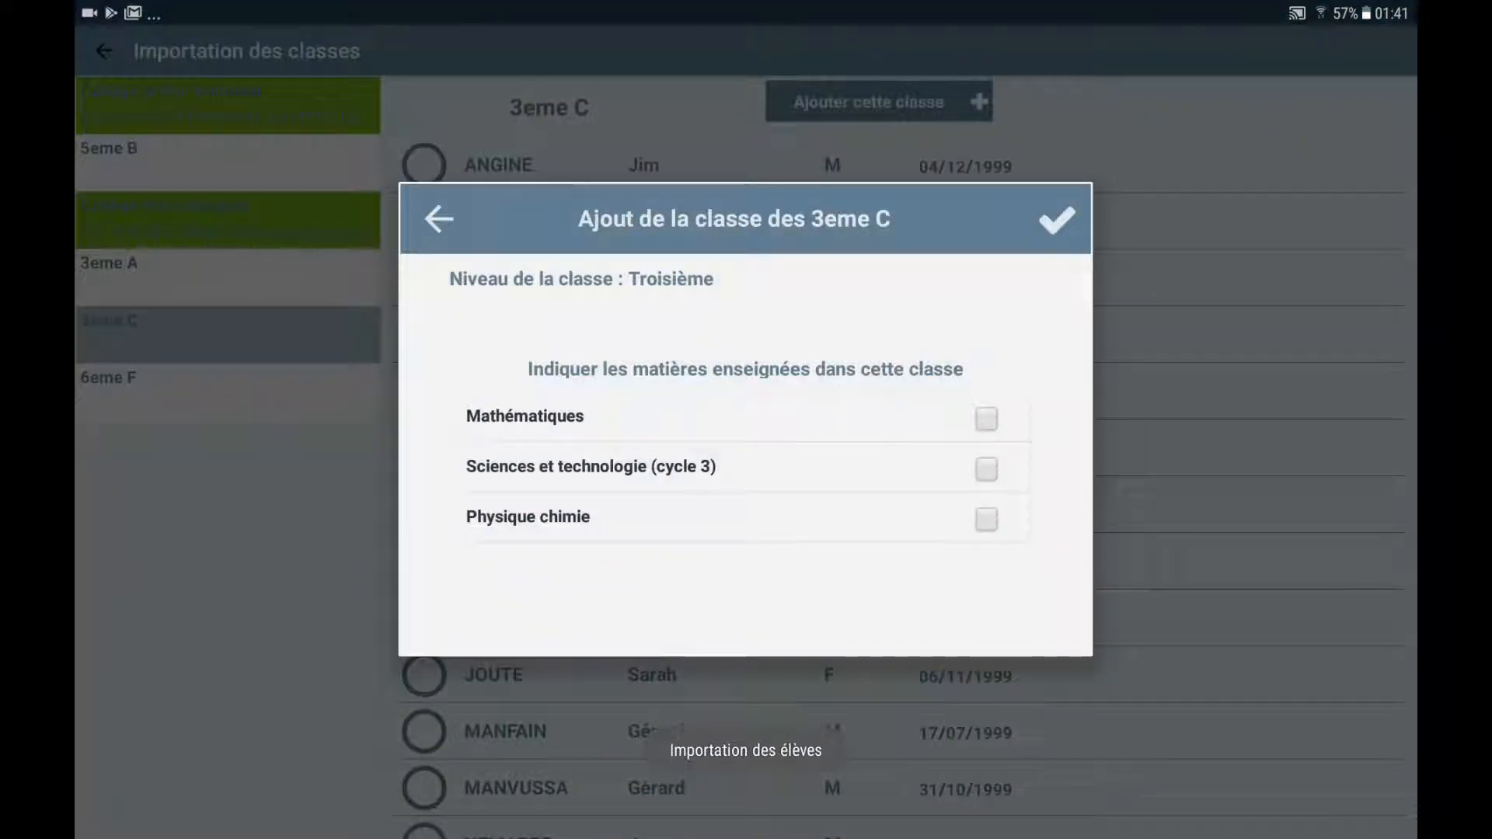
pyautogui.click(986, 419)
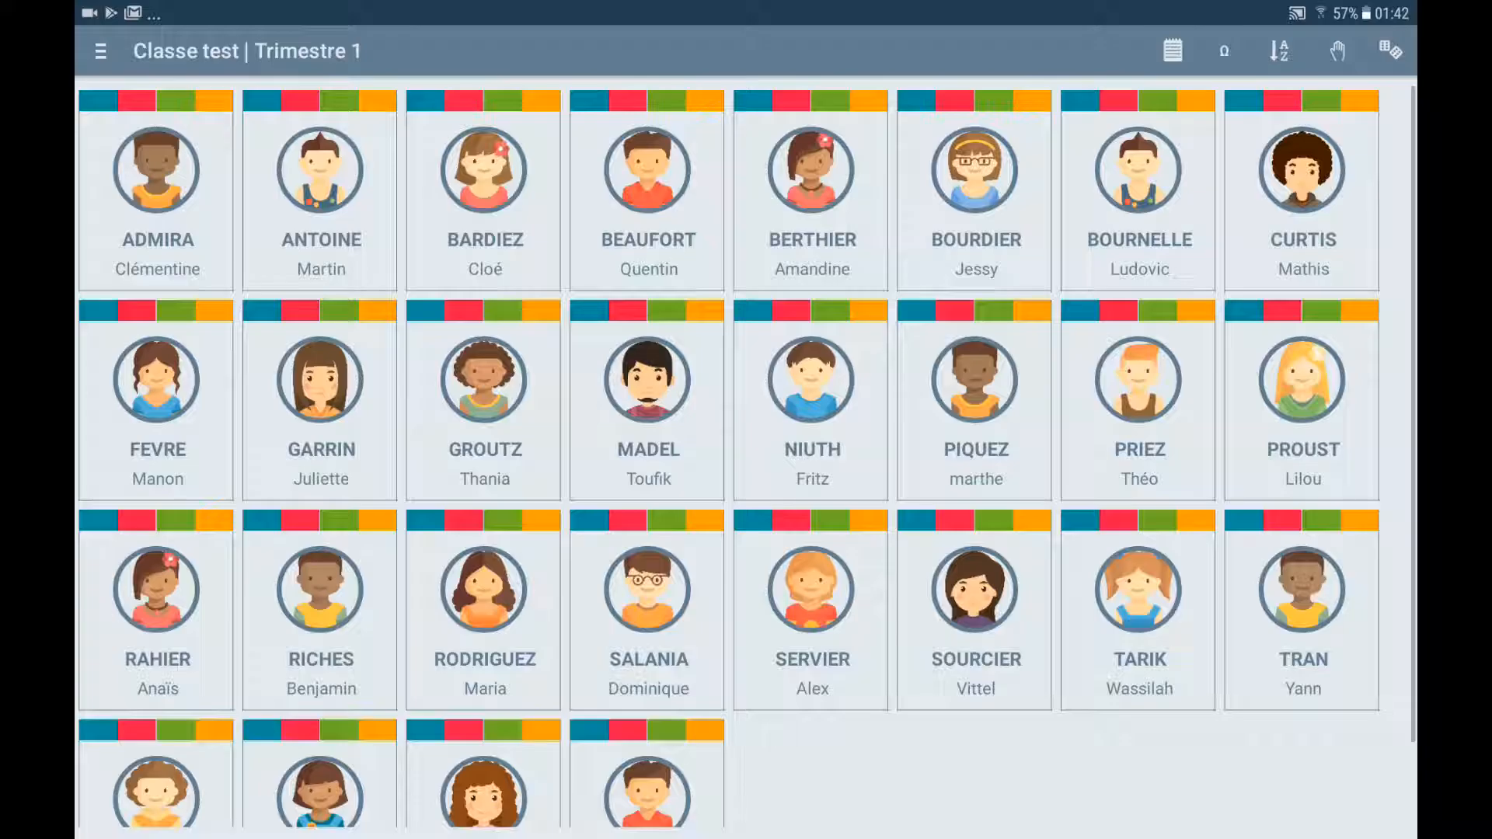
pyautogui.click(100, 52)
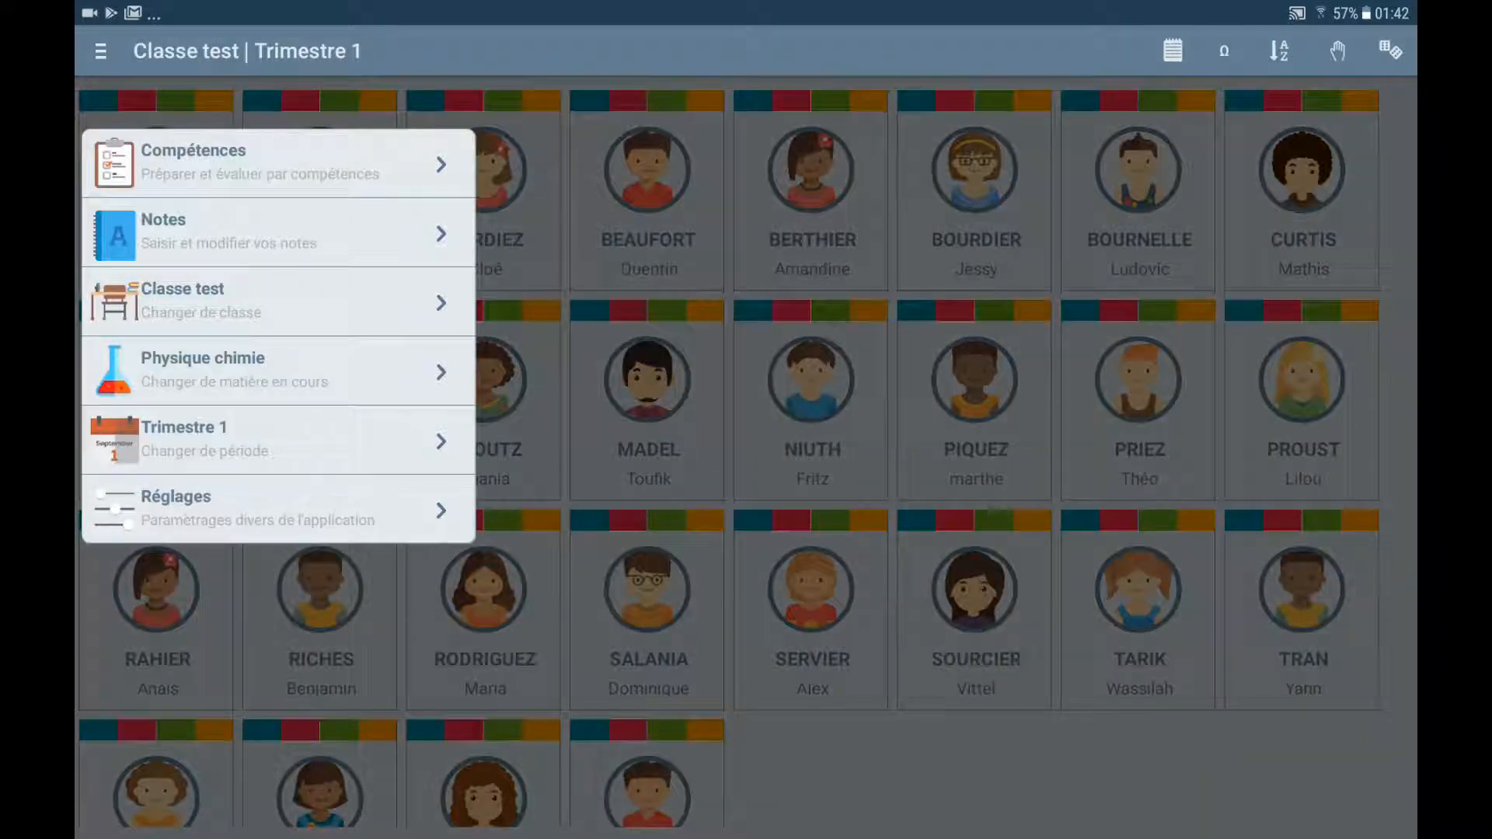
# Switch to class 5eme B with Sciences et technologie (cycle 3) as the subject
pyautogui.click(272, 371)
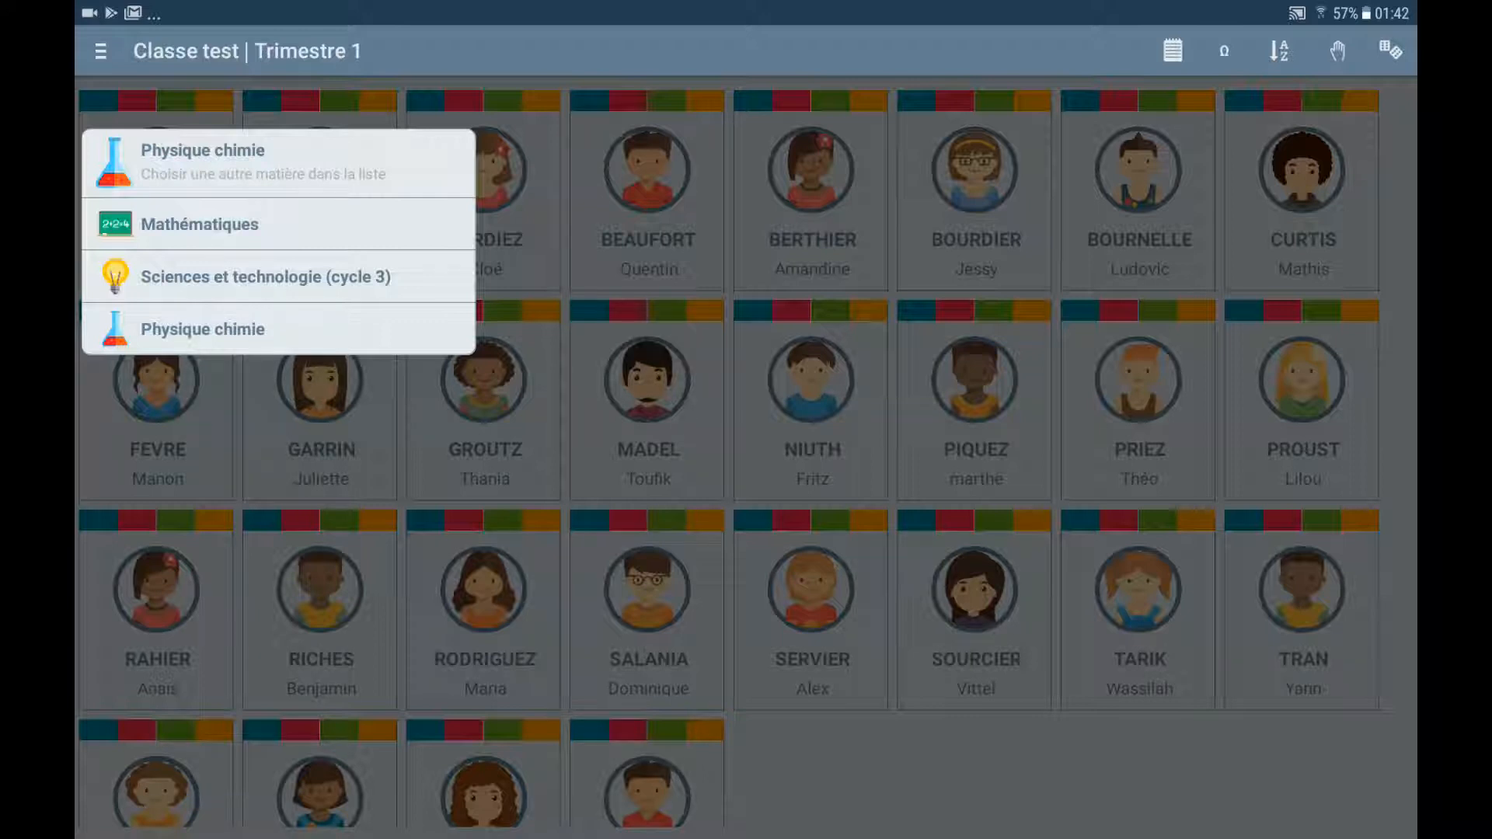
pyautogui.click(203, 329)
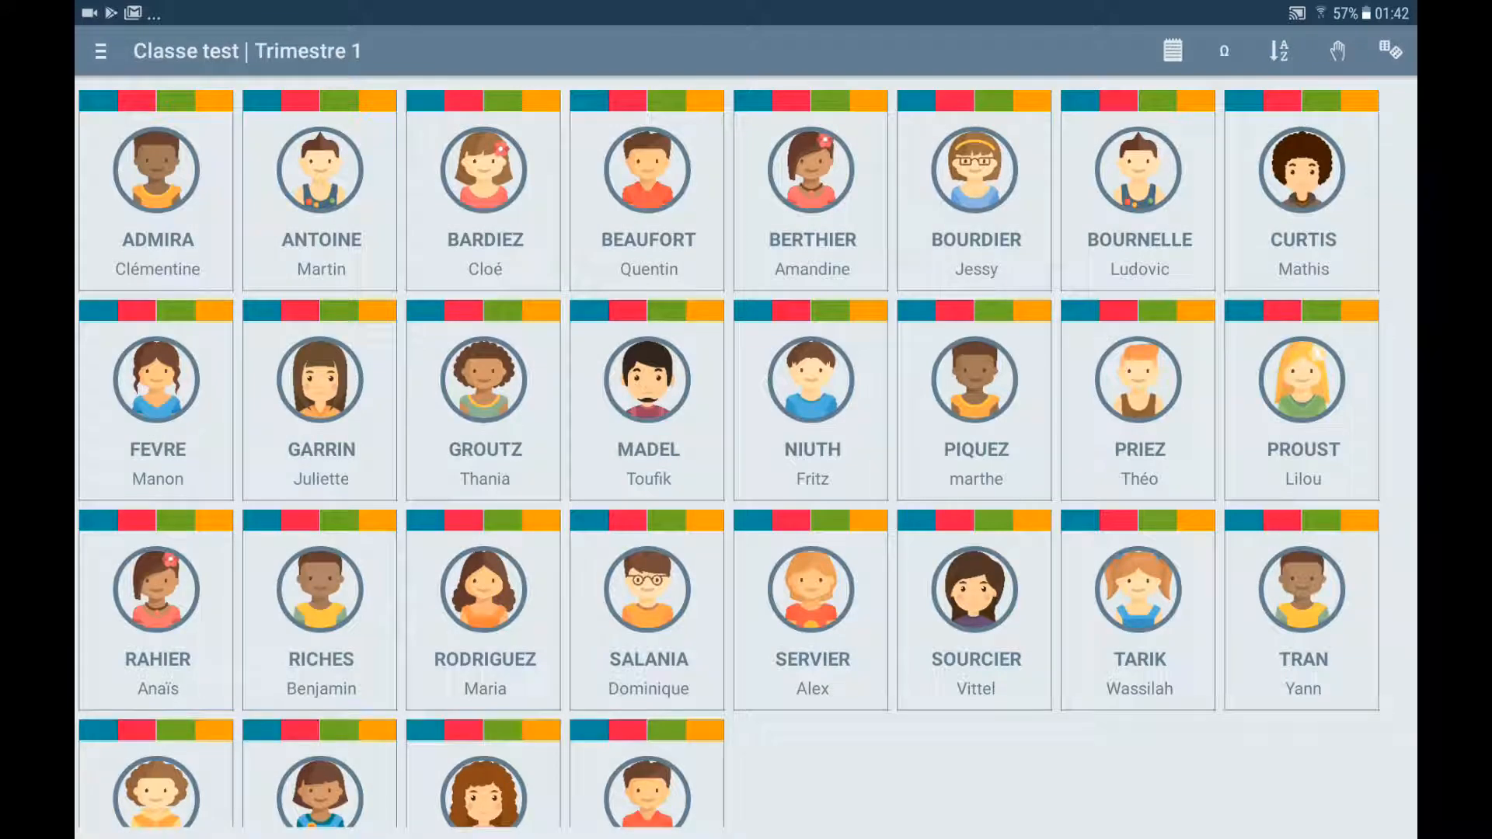
pyautogui.click(101, 51)
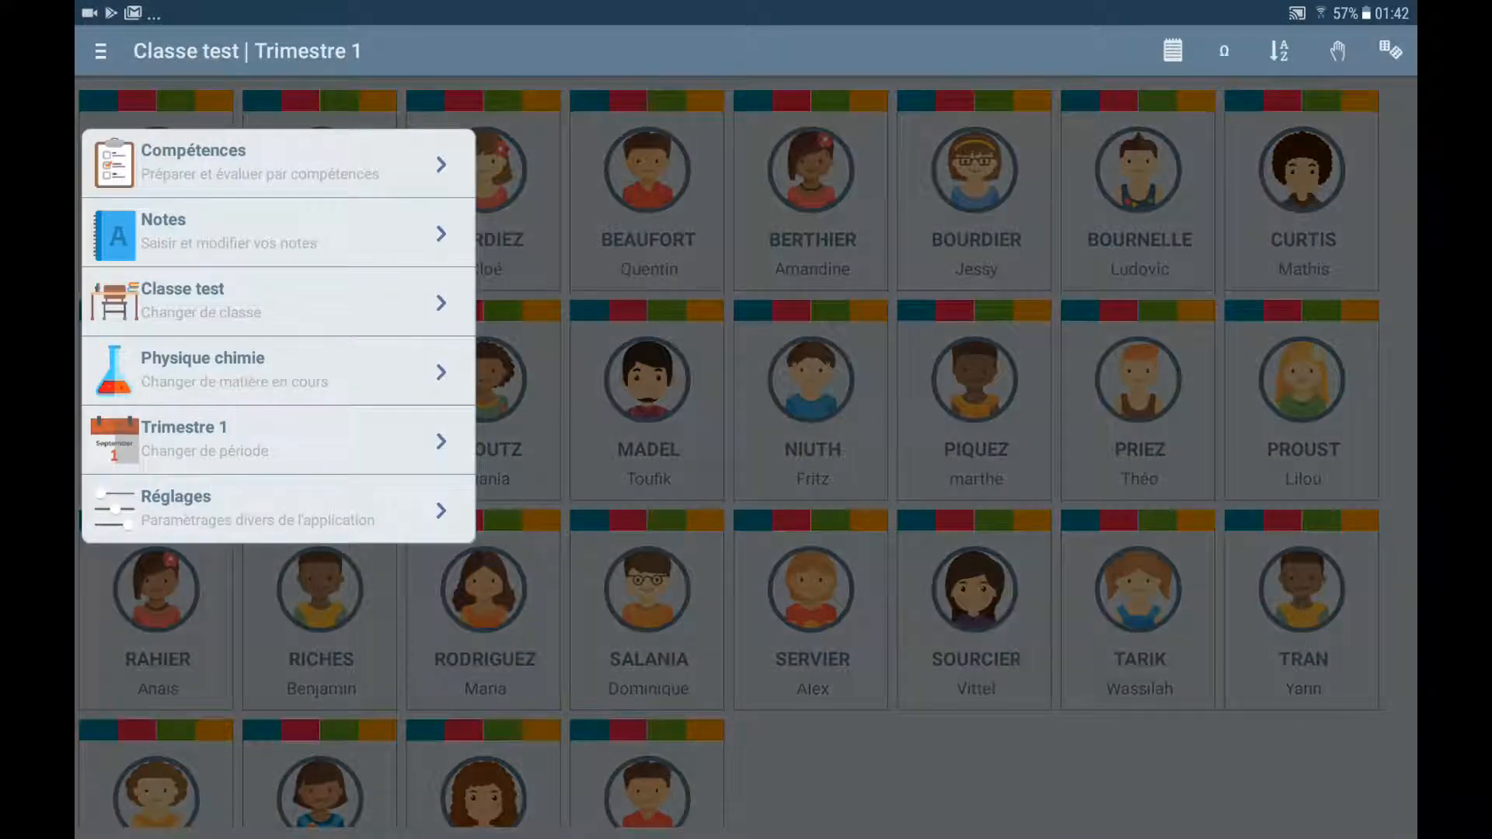
pyautogui.click(182, 302)
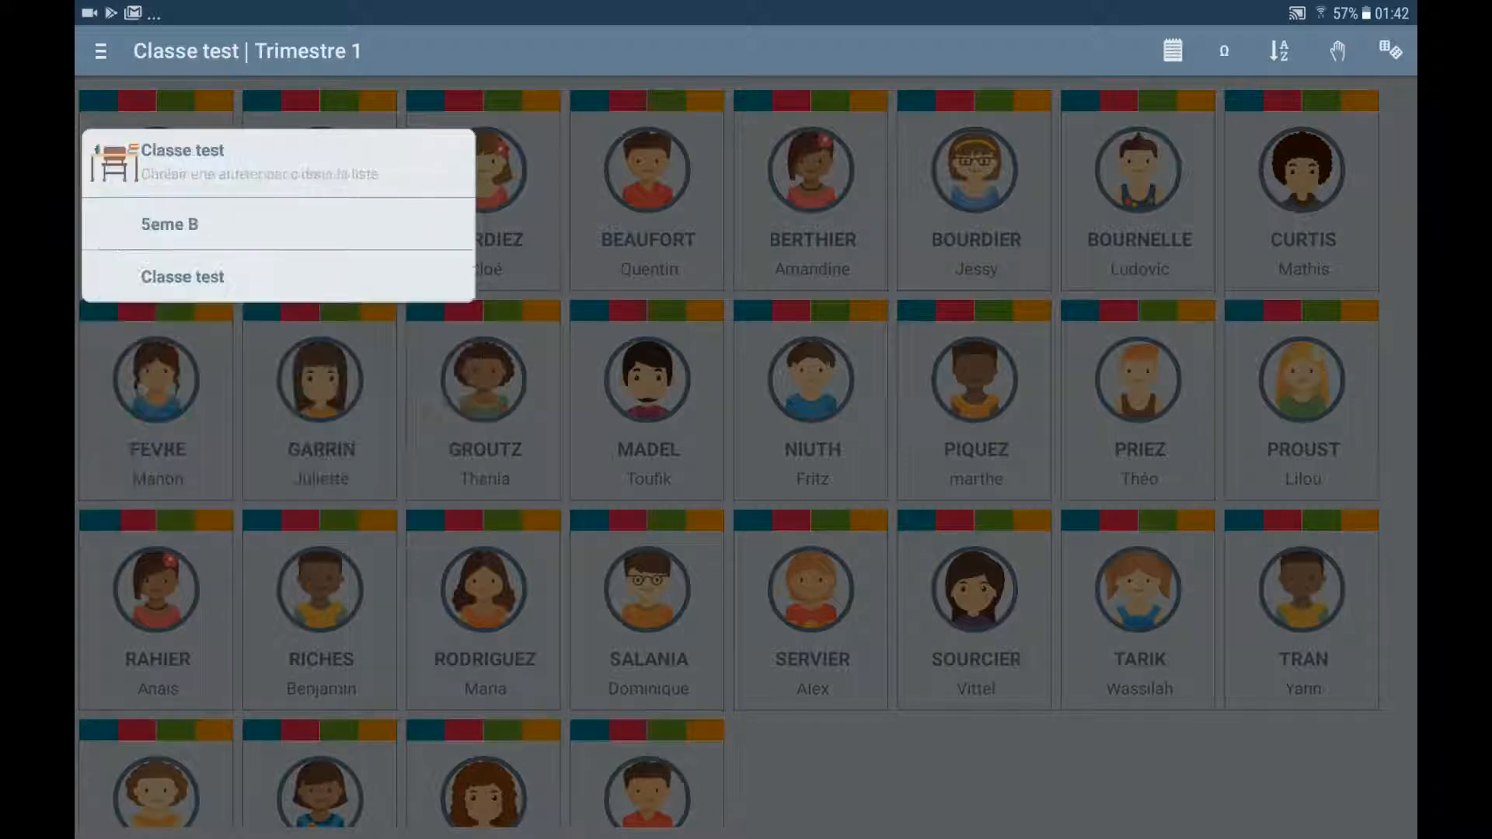
pyautogui.click(171, 224)
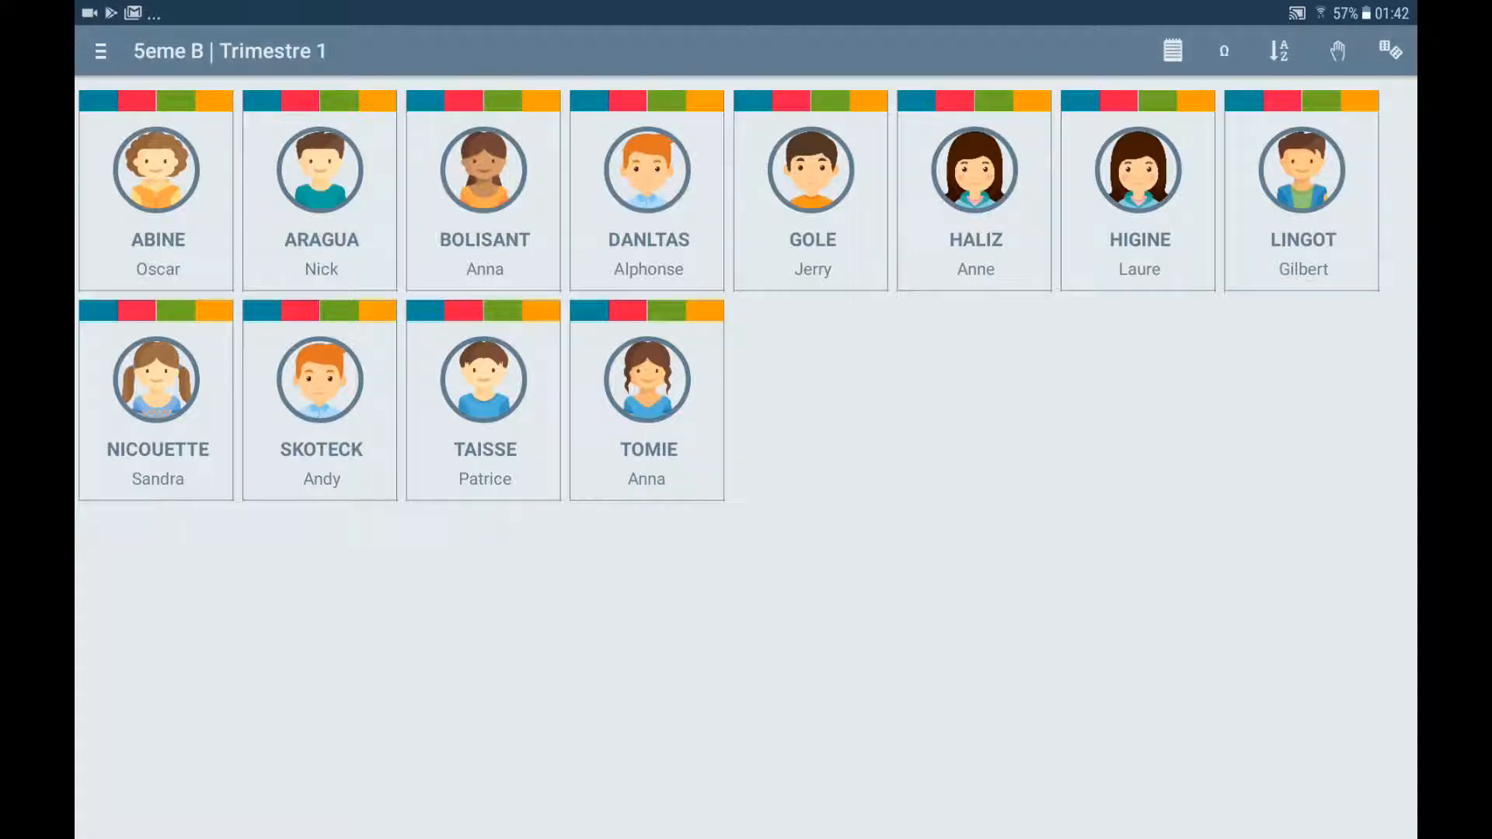
pyautogui.click(100, 51)
pyautogui.click(265, 276)
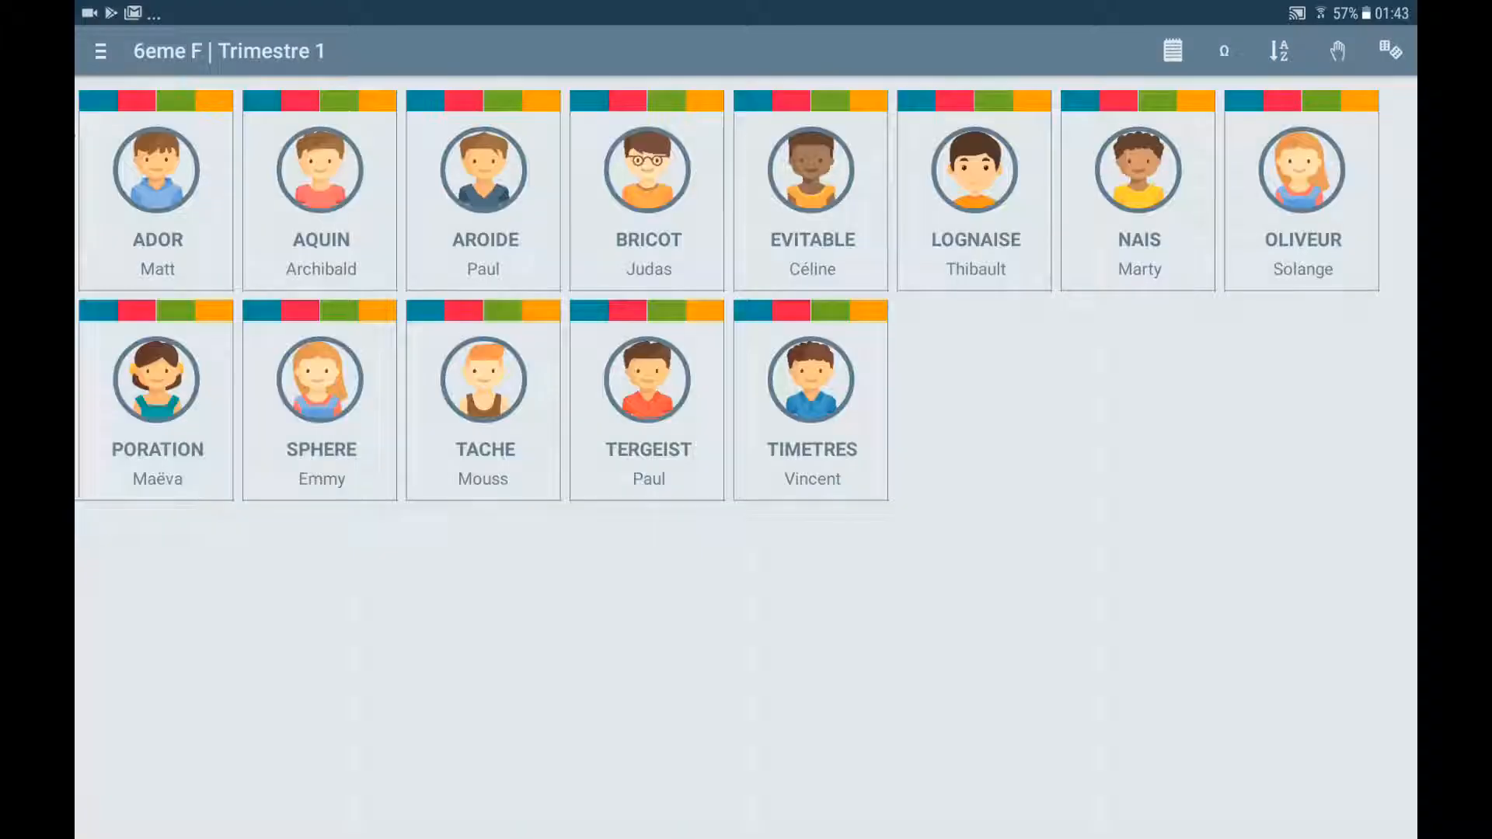
# Switch the subject to Mathématiques so class 3eme C loads, keeping 3eme C current
pyautogui.click(101, 51)
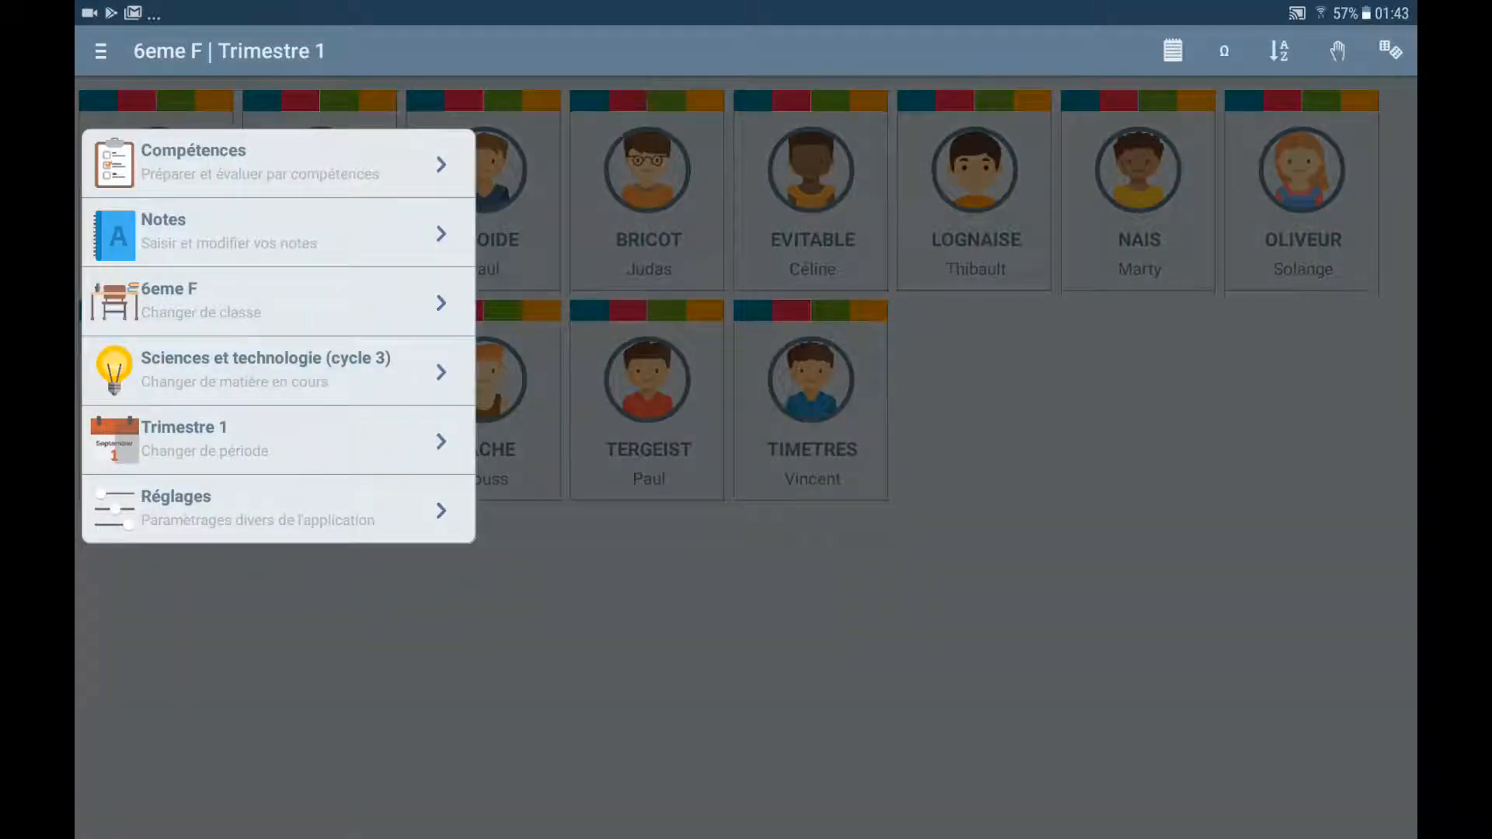
pyautogui.click(265, 372)
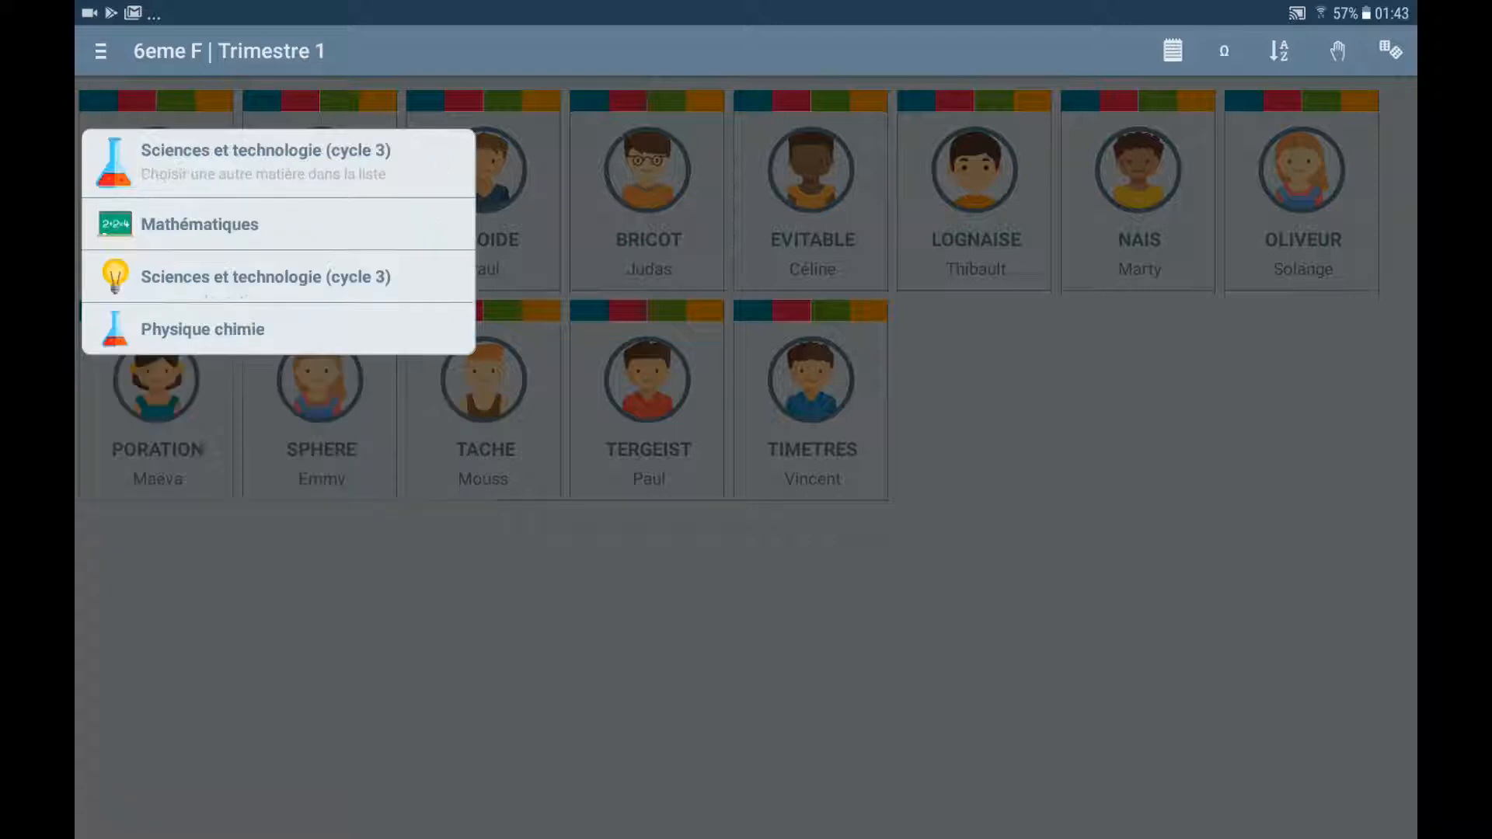
pyautogui.click(194, 224)
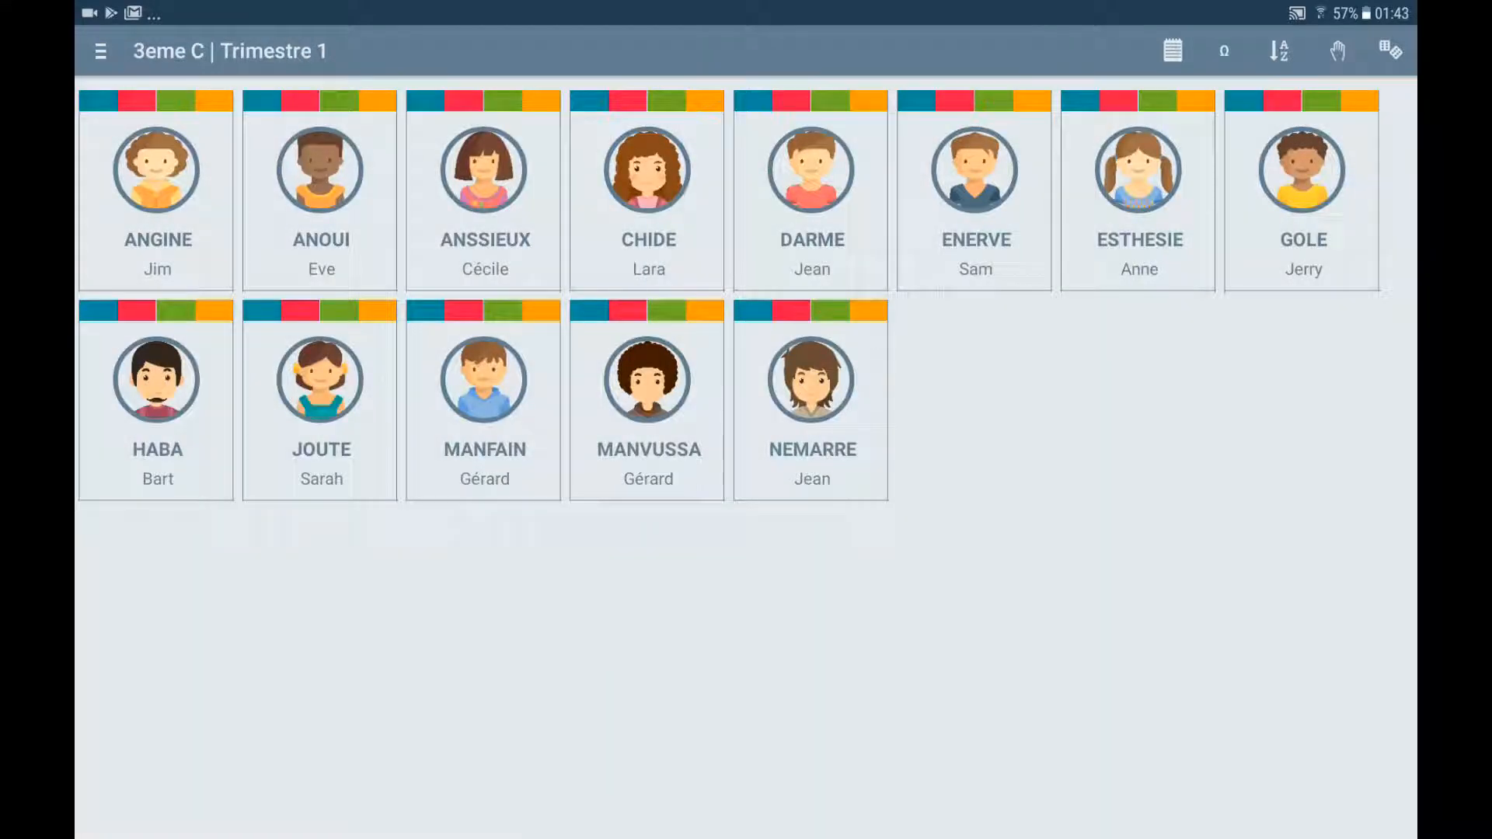
pyautogui.click(100, 51)
pyautogui.click(265, 294)
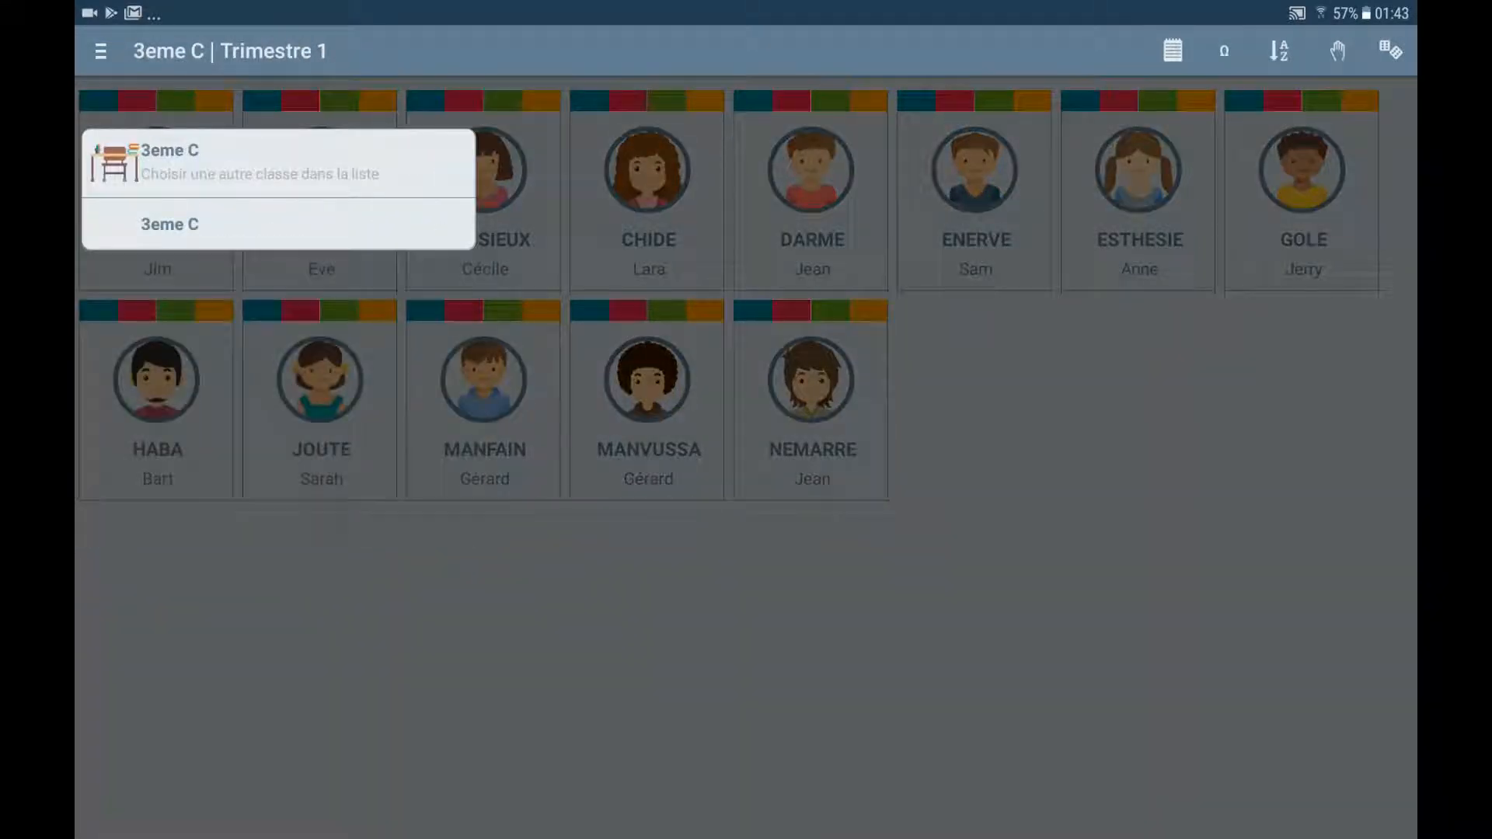
pyautogui.click(194, 224)
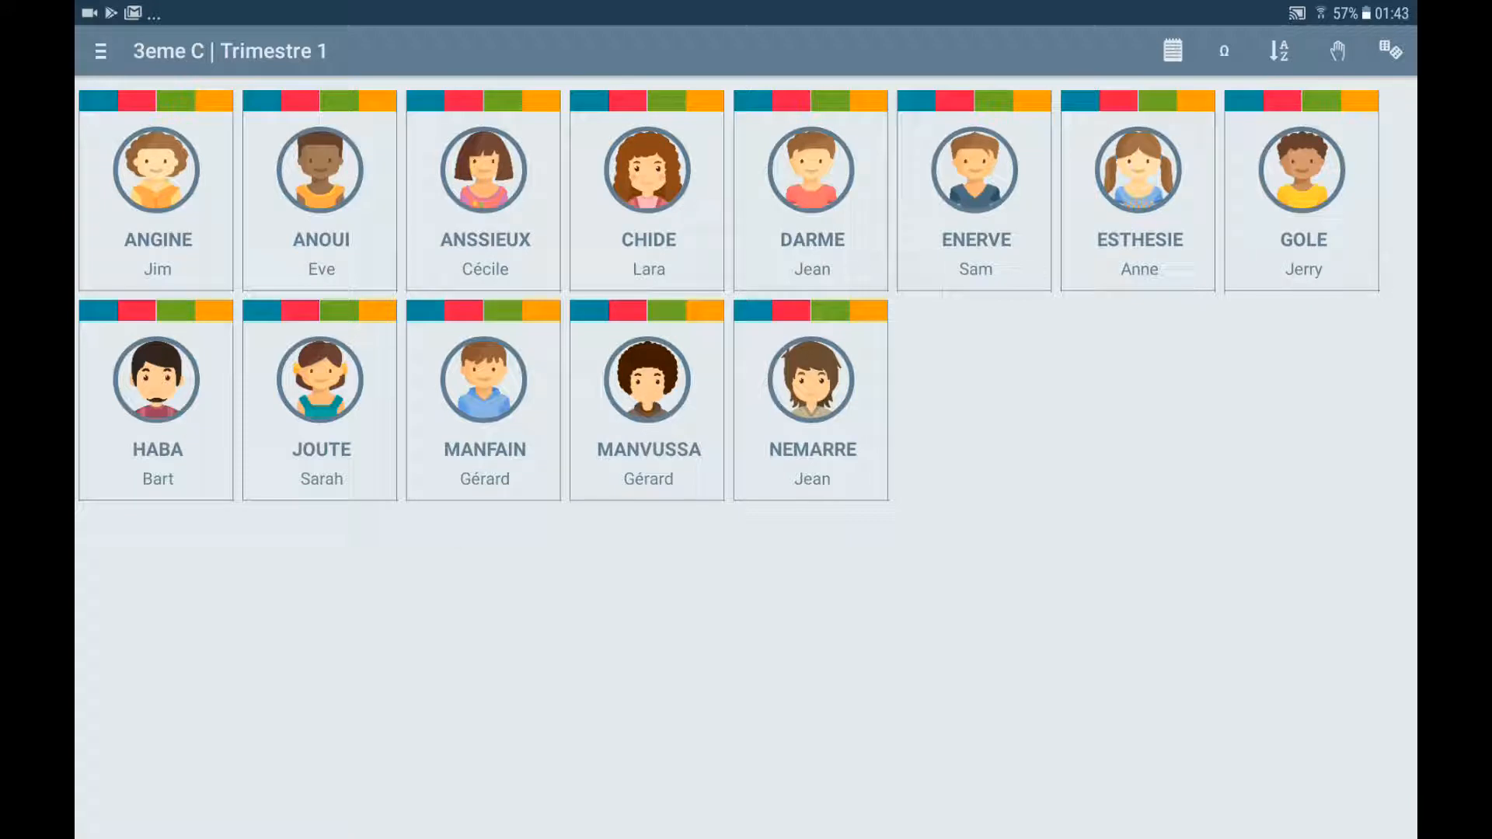
# Look at the first 3eme C student's detail page, then bring up the main menu
pyautogui.click(156, 170)
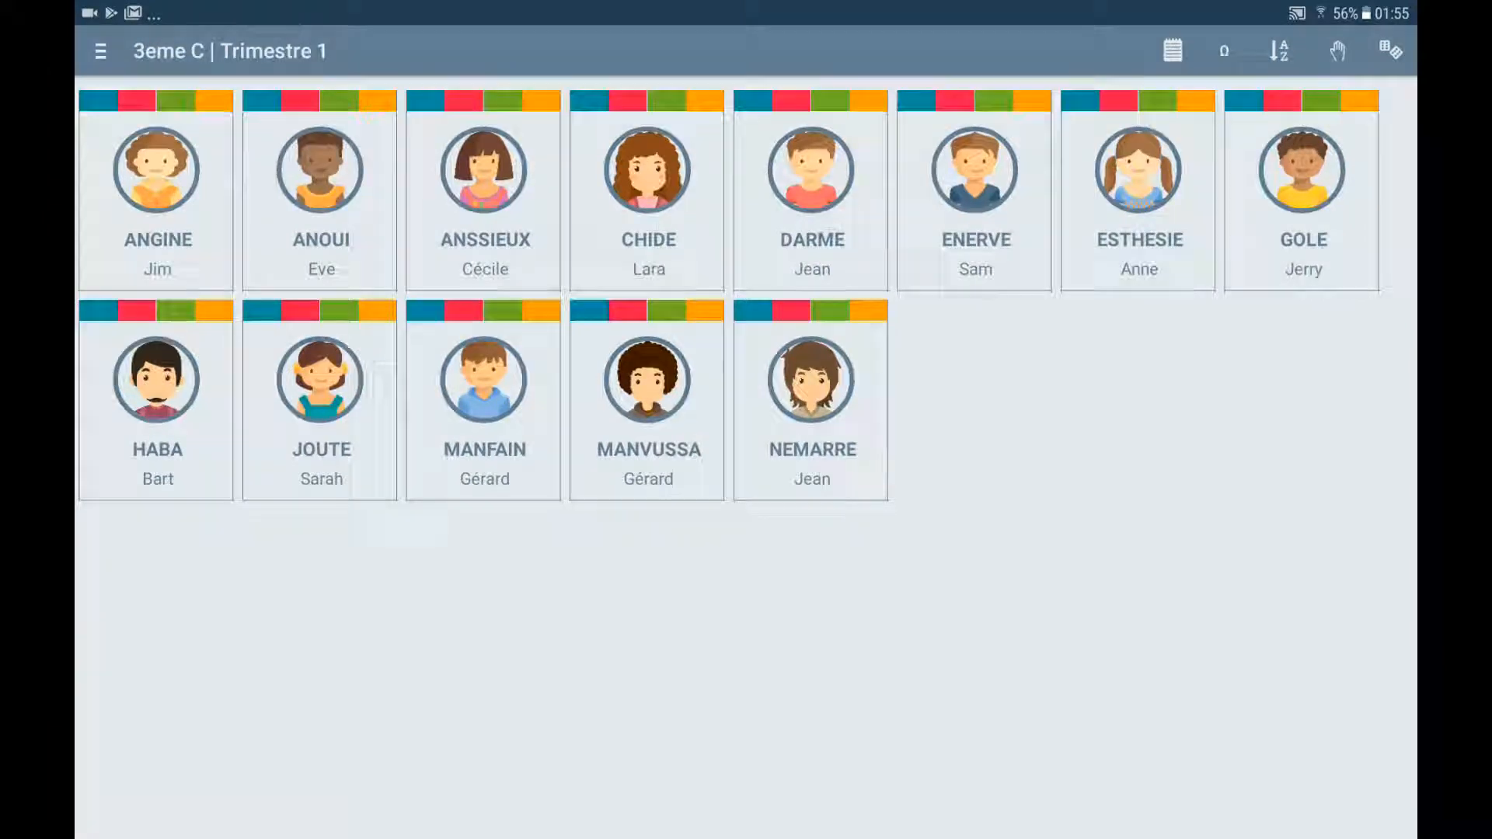
pyautogui.click(100, 51)
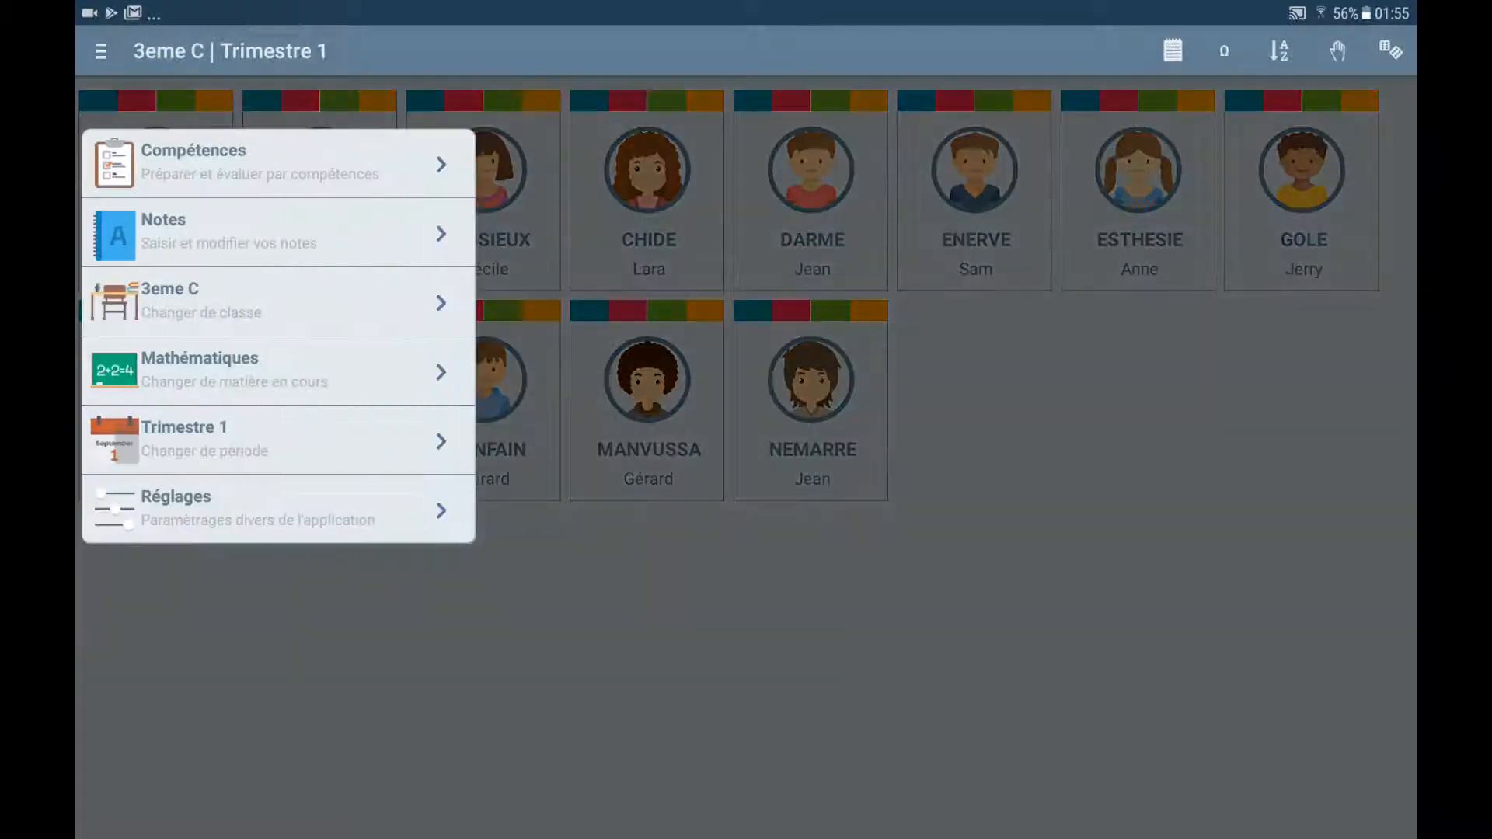
# Under Réglages > Gestions des classes, add the newly shared student to class 3eme C
pyautogui.click(256, 509)
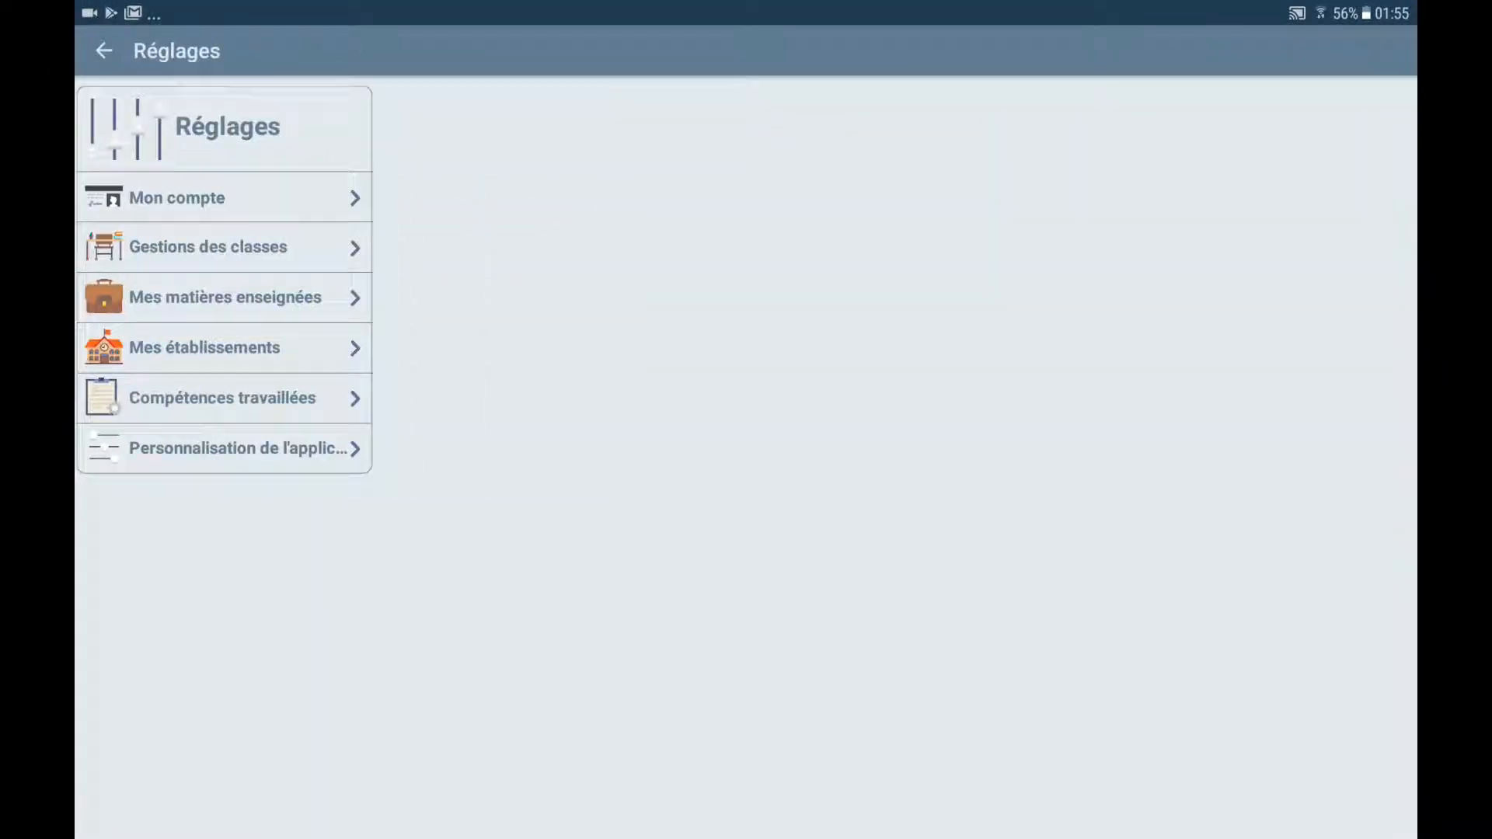
pyautogui.click(209, 247)
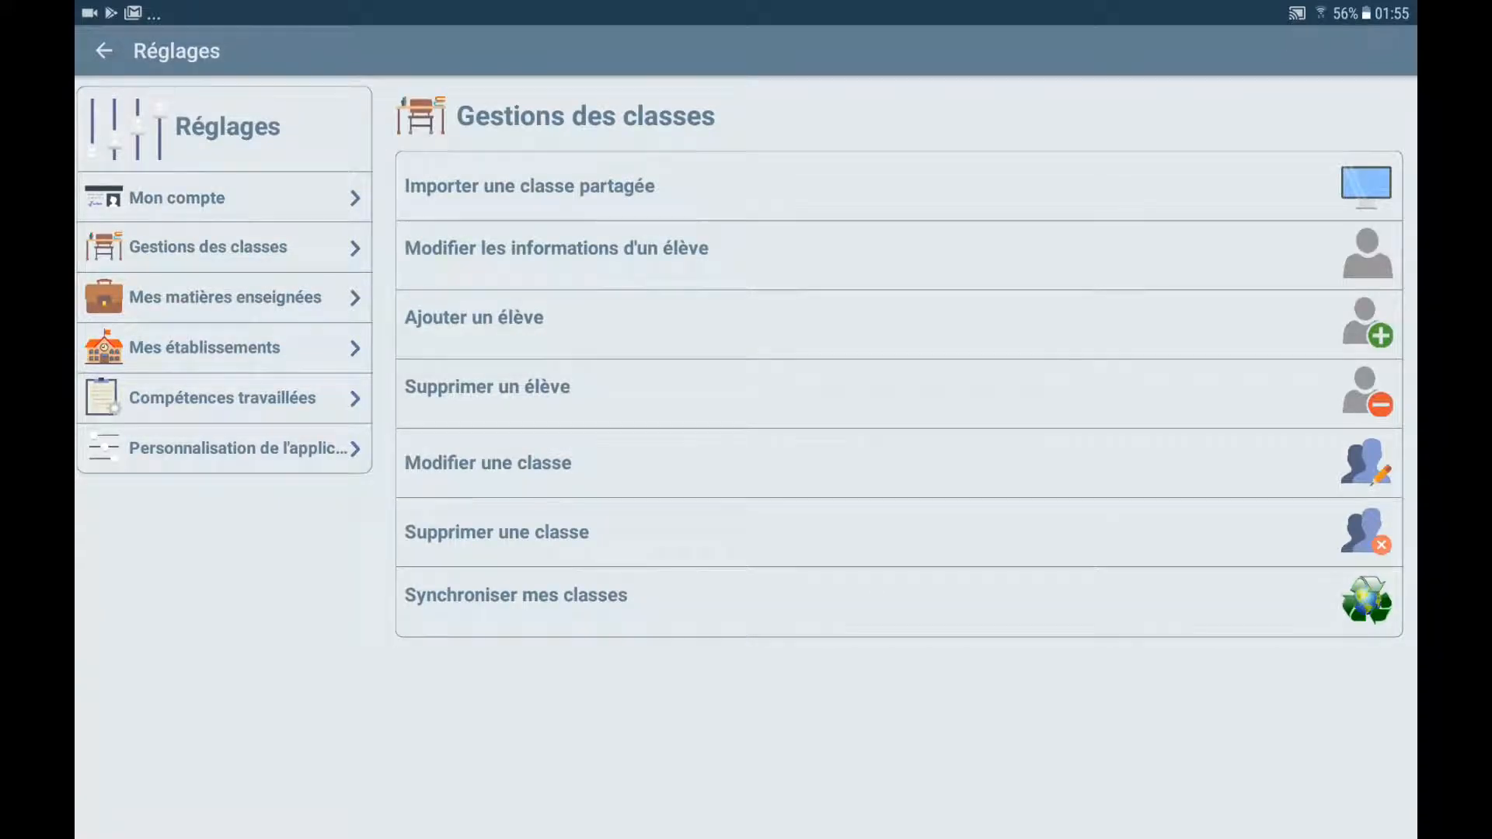
pyautogui.click(474, 317)
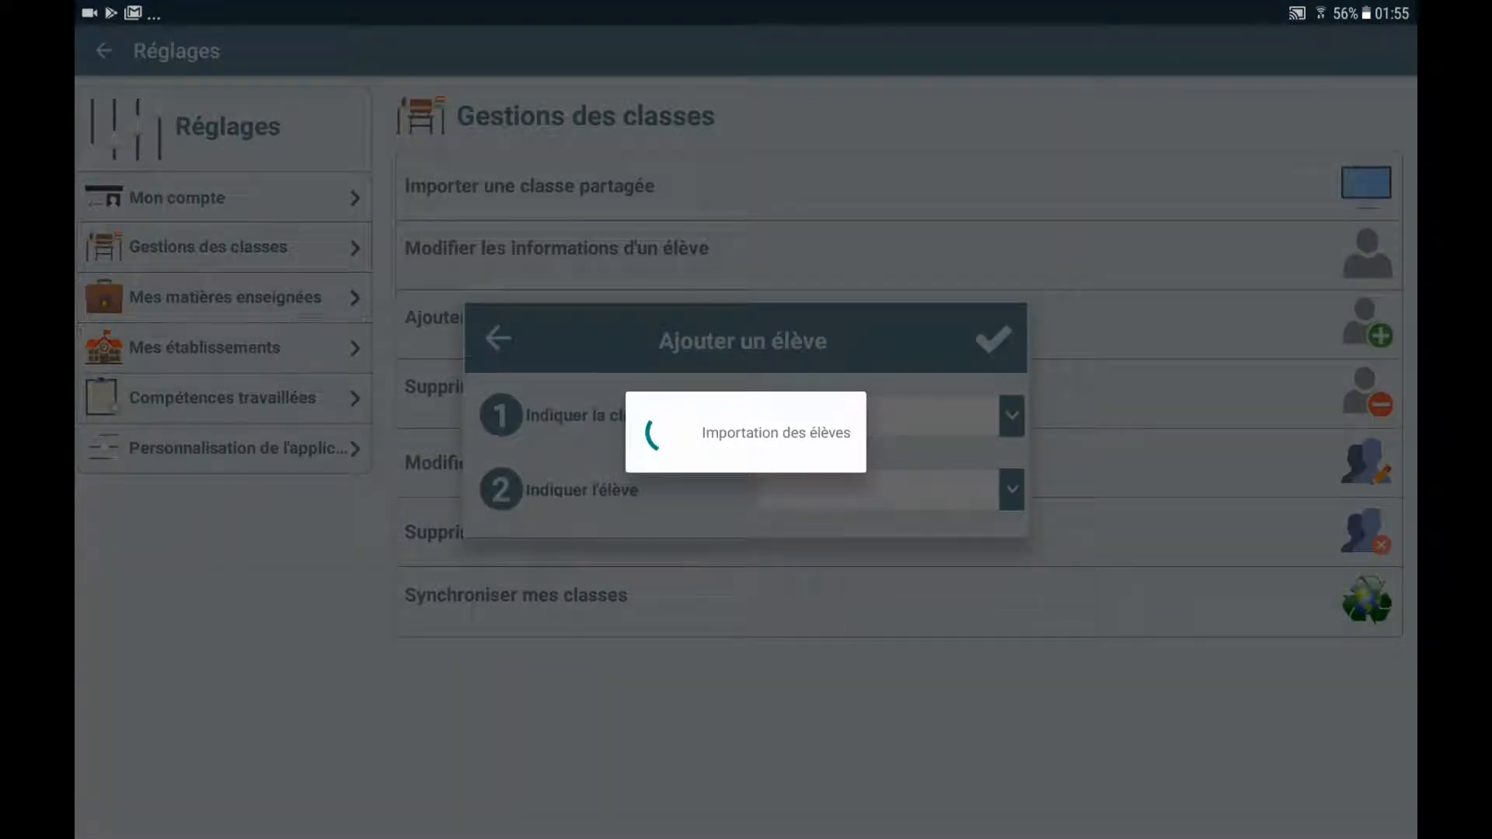
pyautogui.click(792, 462)
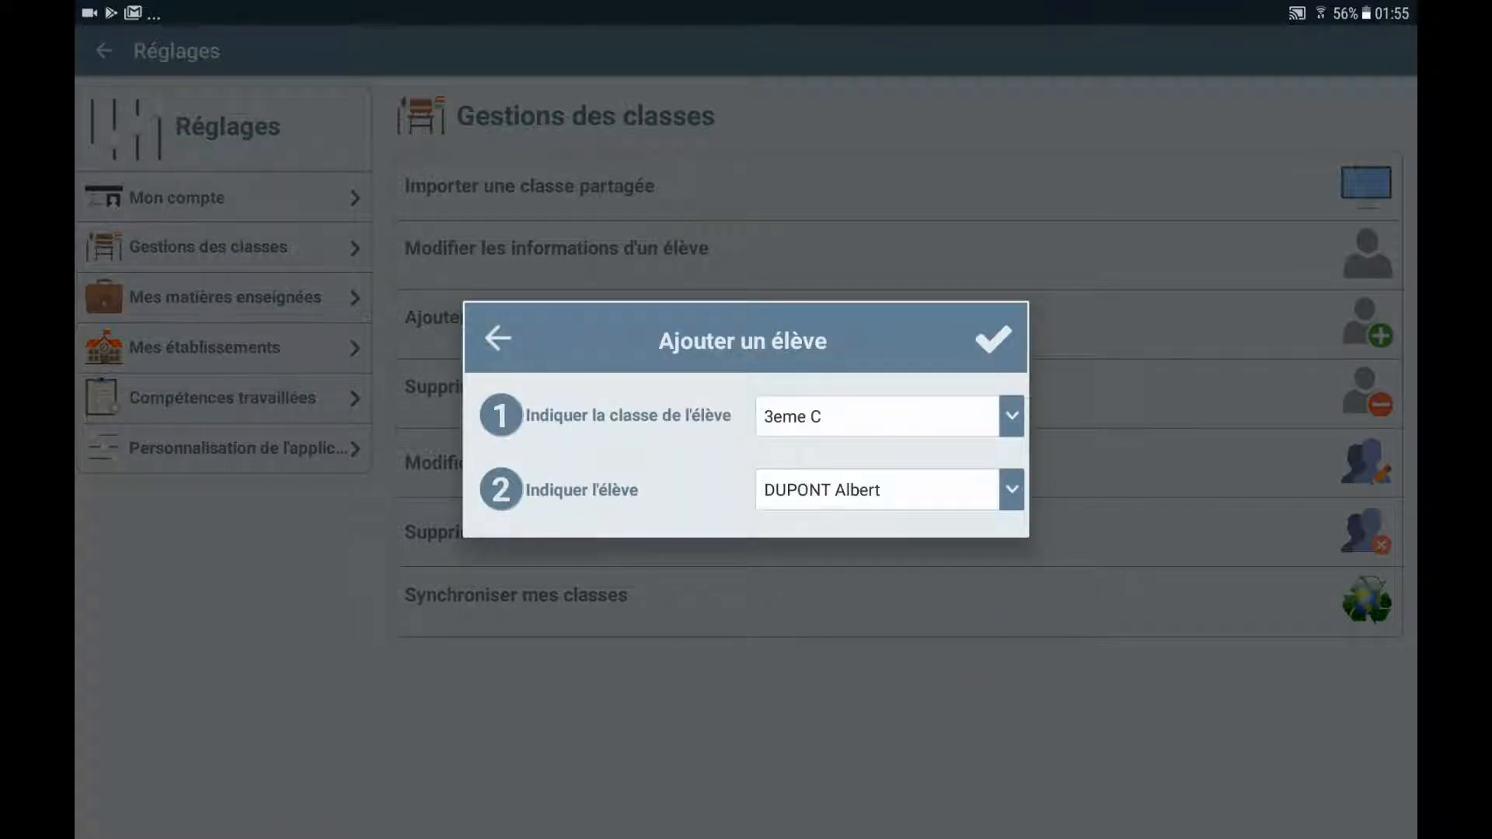
pyautogui.click(1011, 489)
pyautogui.click(815, 533)
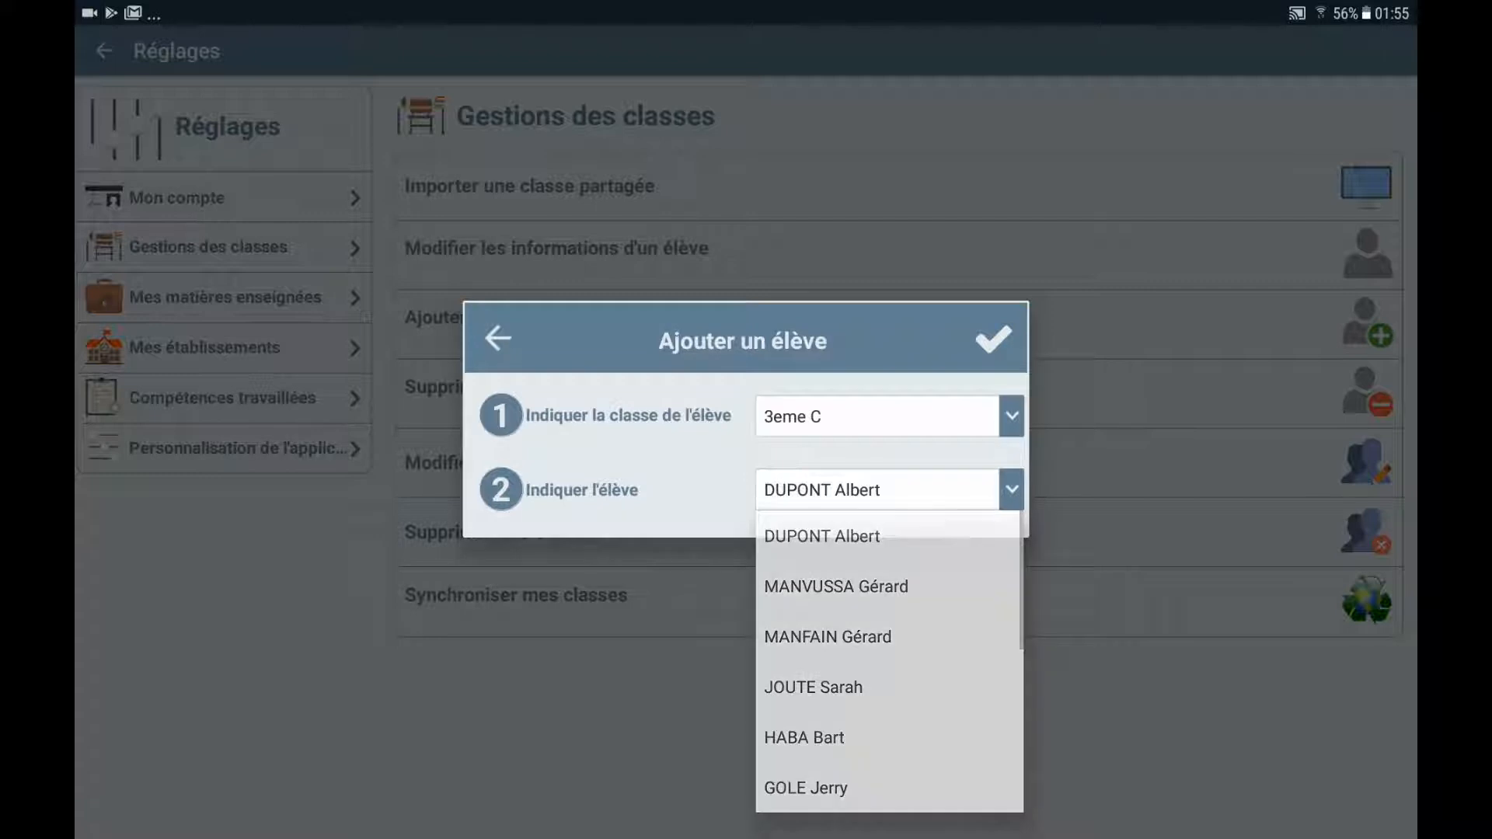
pyautogui.click(993, 339)
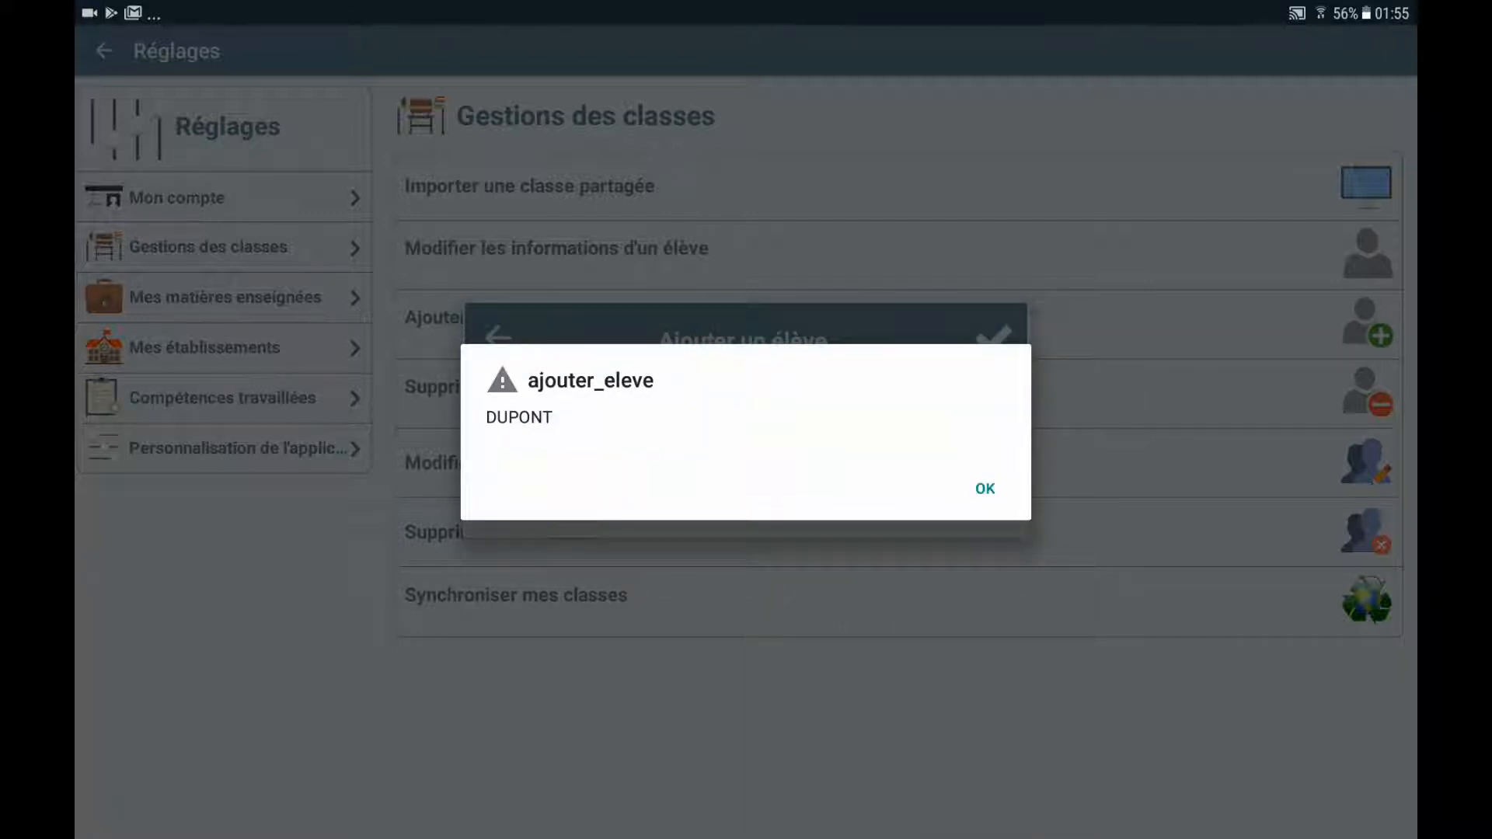
pyautogui.click(985, 488)
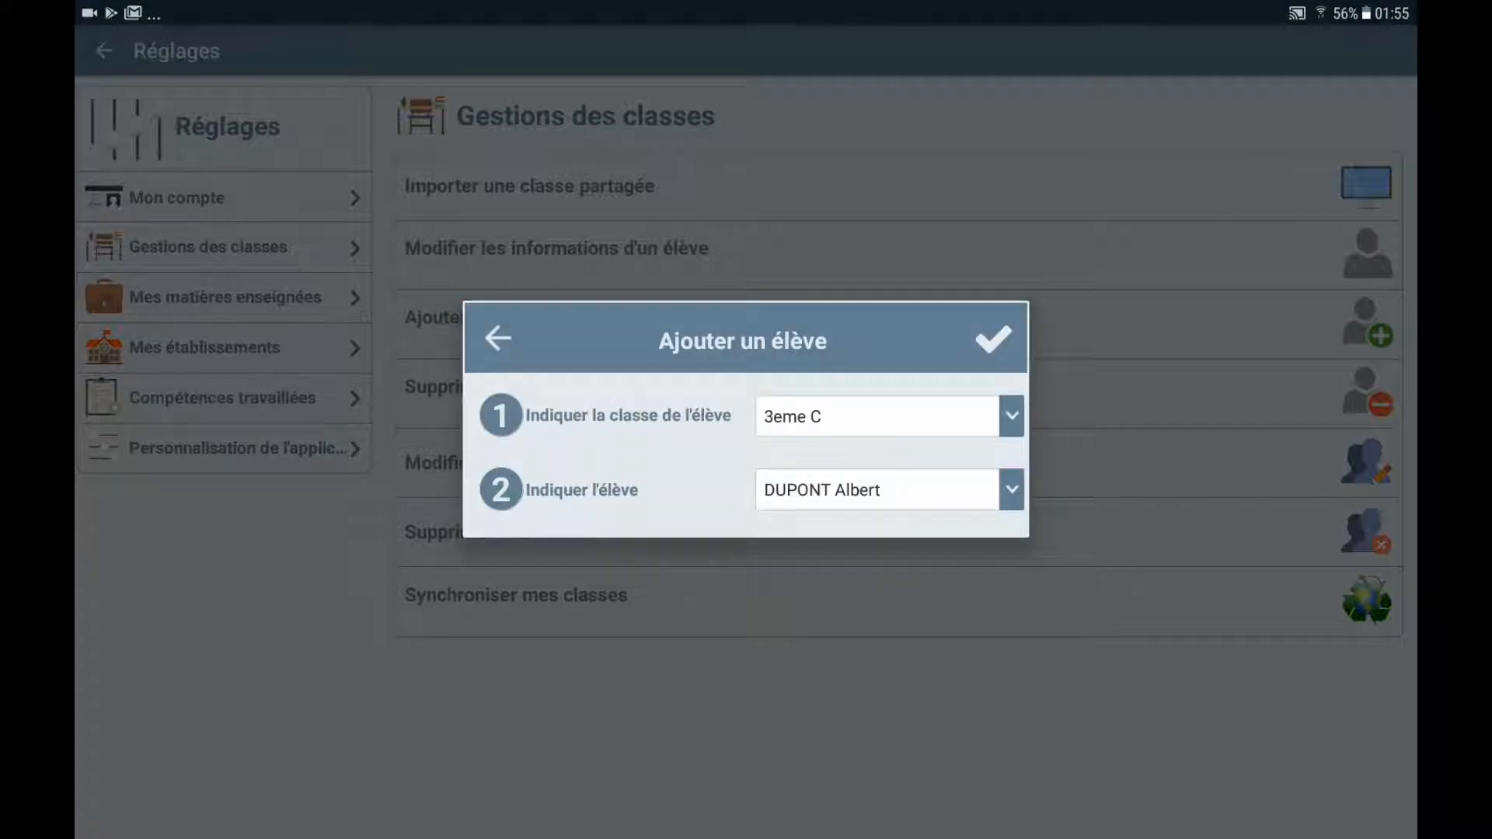
pyautogui.click(498, 338)
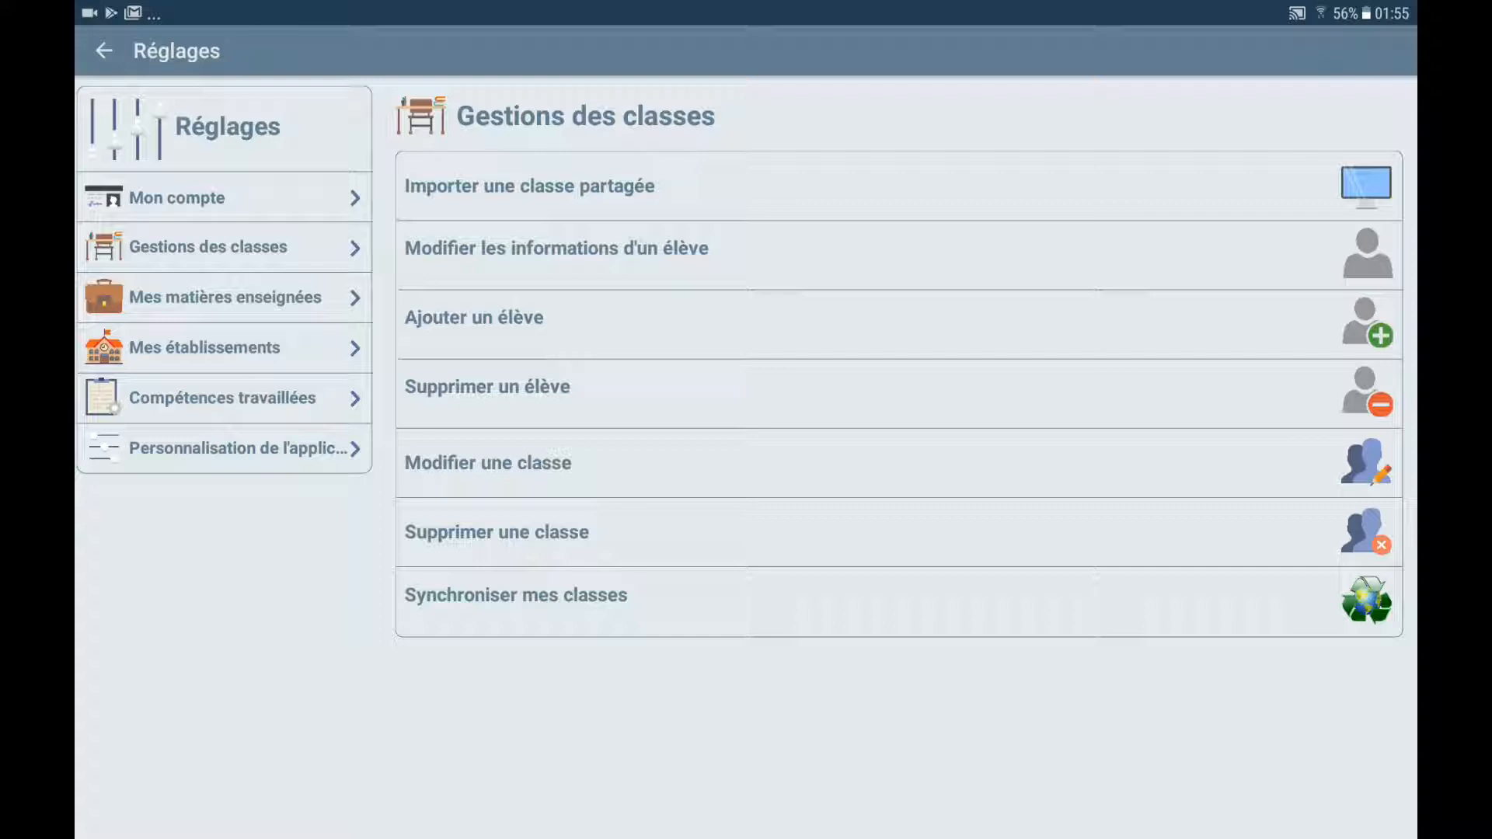
# Permanently delete the last student listed in 3eme C, confirming with OUI, then leave settings
pyautogui.click(487, 386)
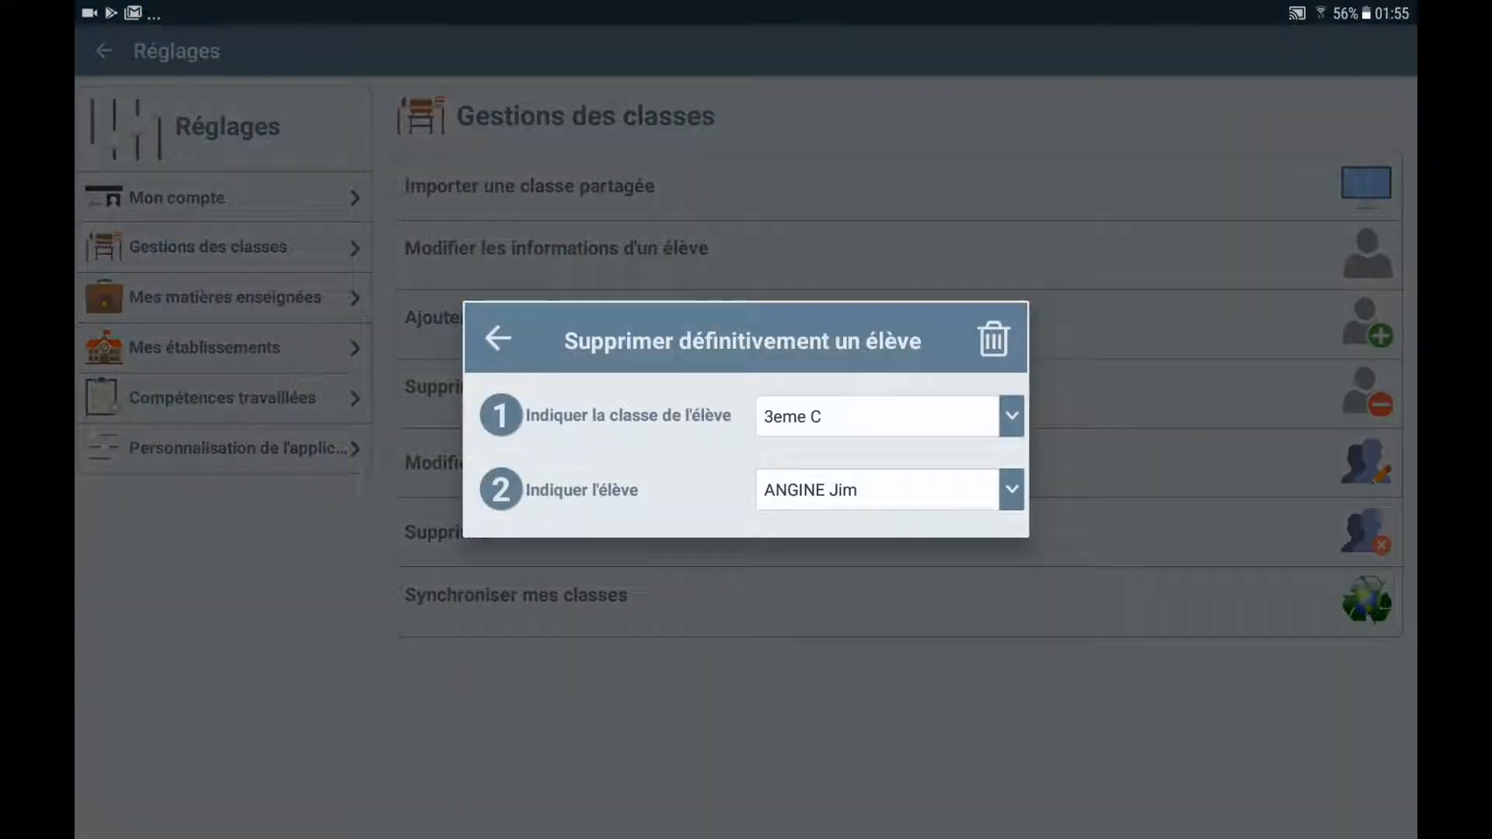
pyautogui.click(886, 489)
pyautogui.scroll(-2, 889, 660)
pyautogui.scroll(-5, 889, 660)
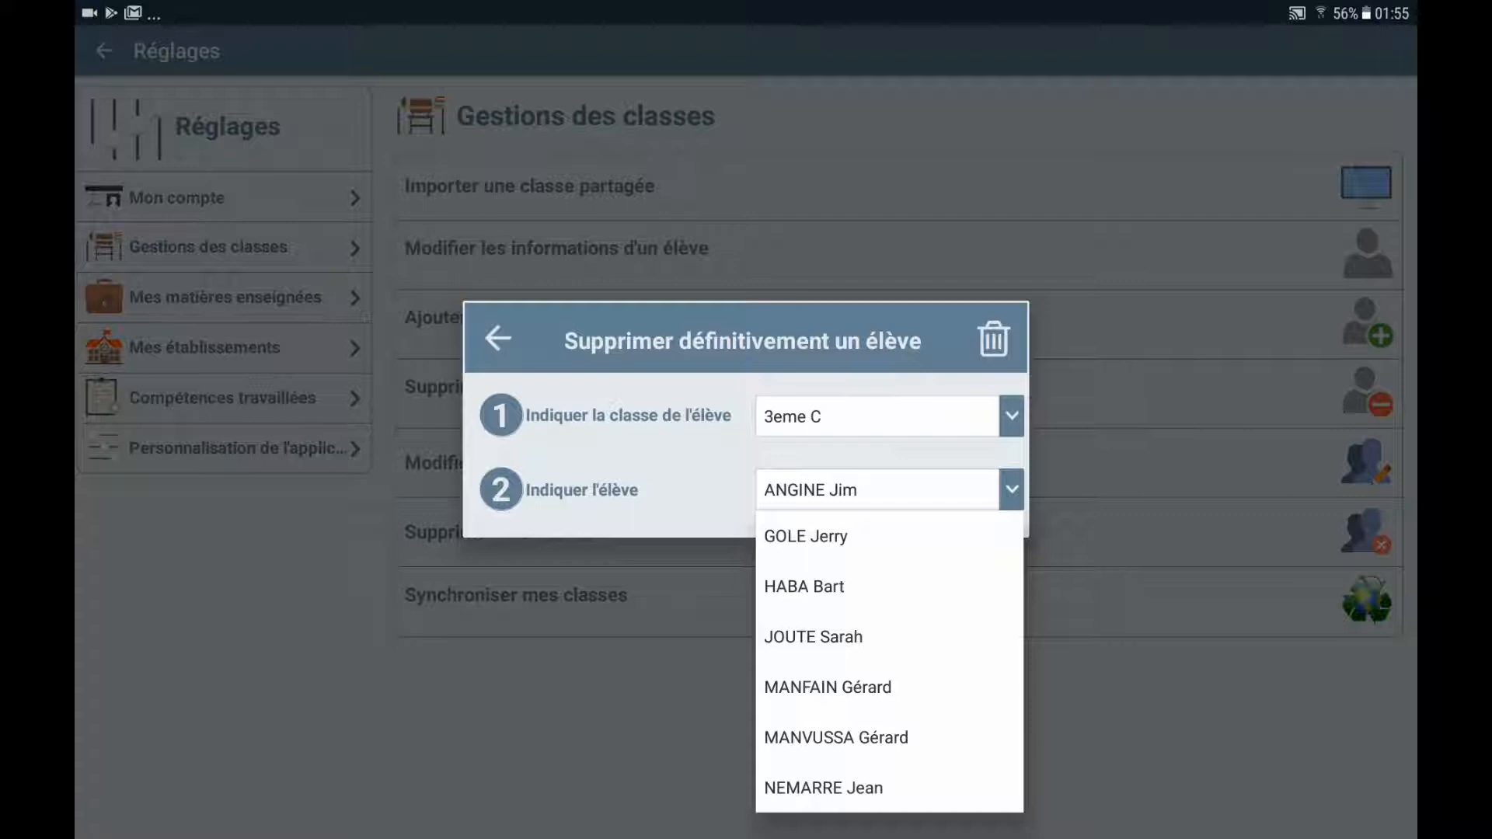
pyautogui.click(823, 788)
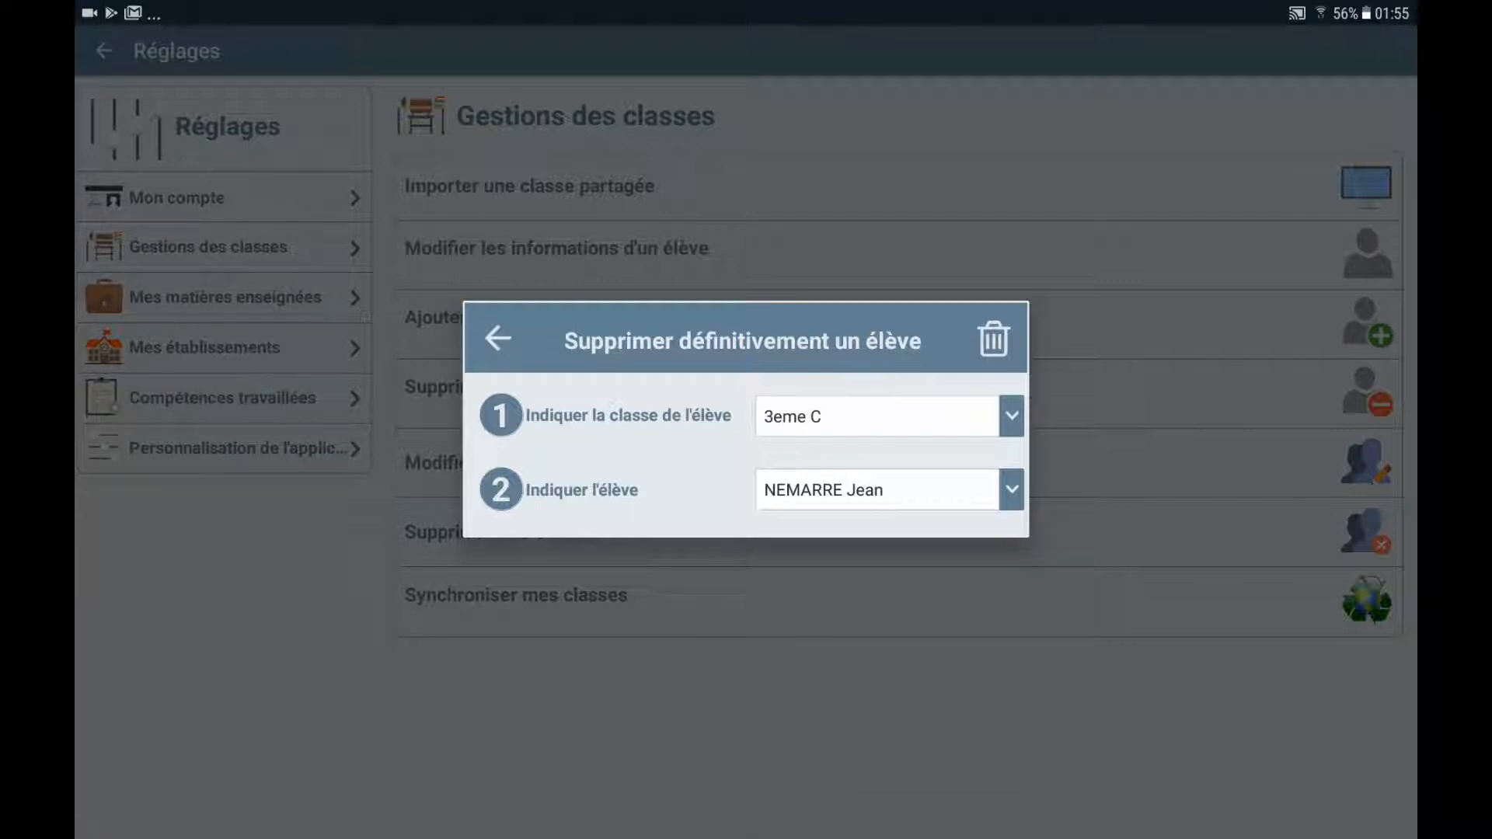
pyautogui.click(993, 340)
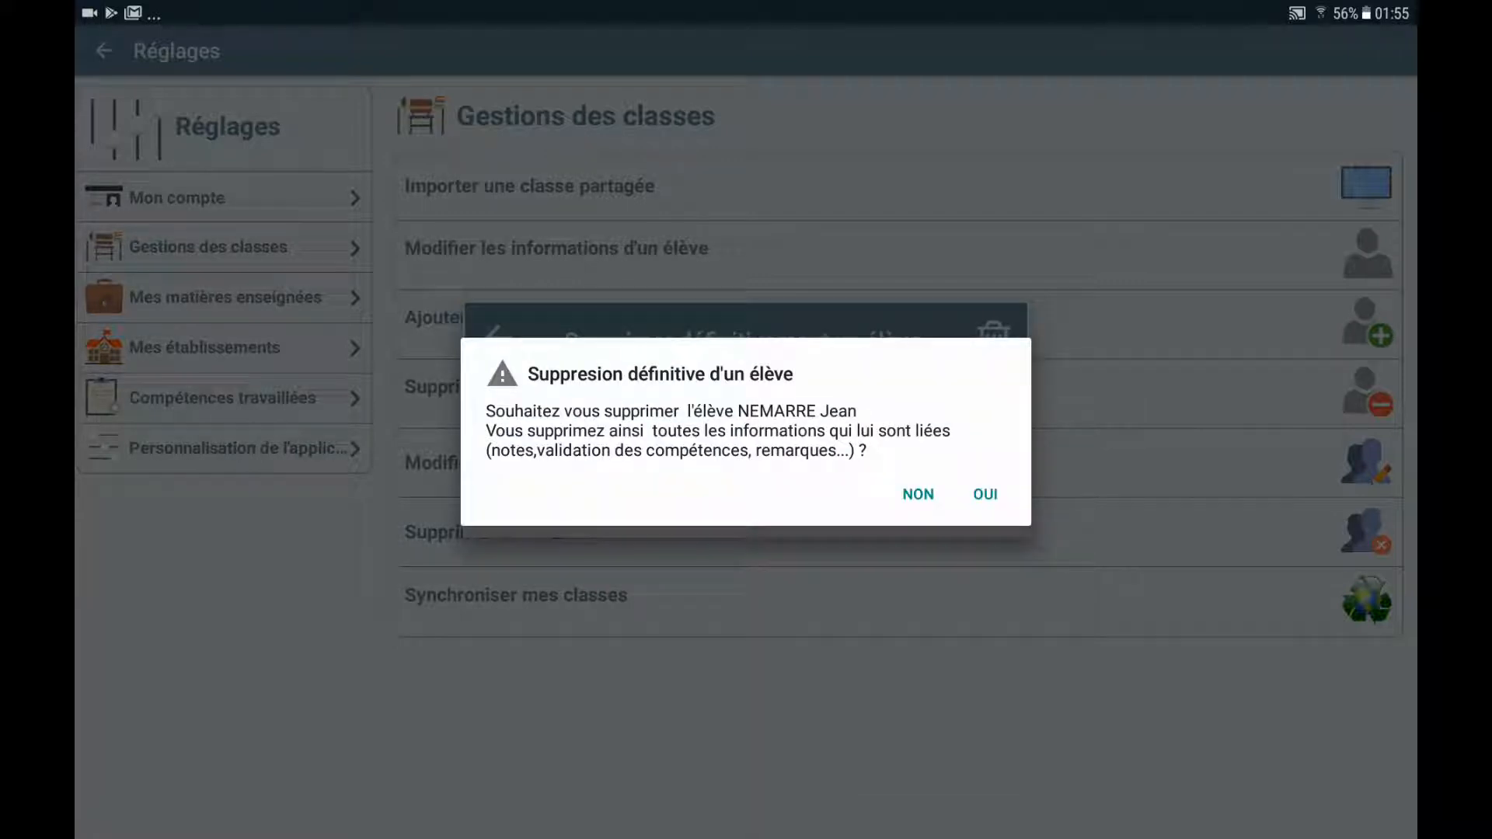
pyautogui.click(985, 494)
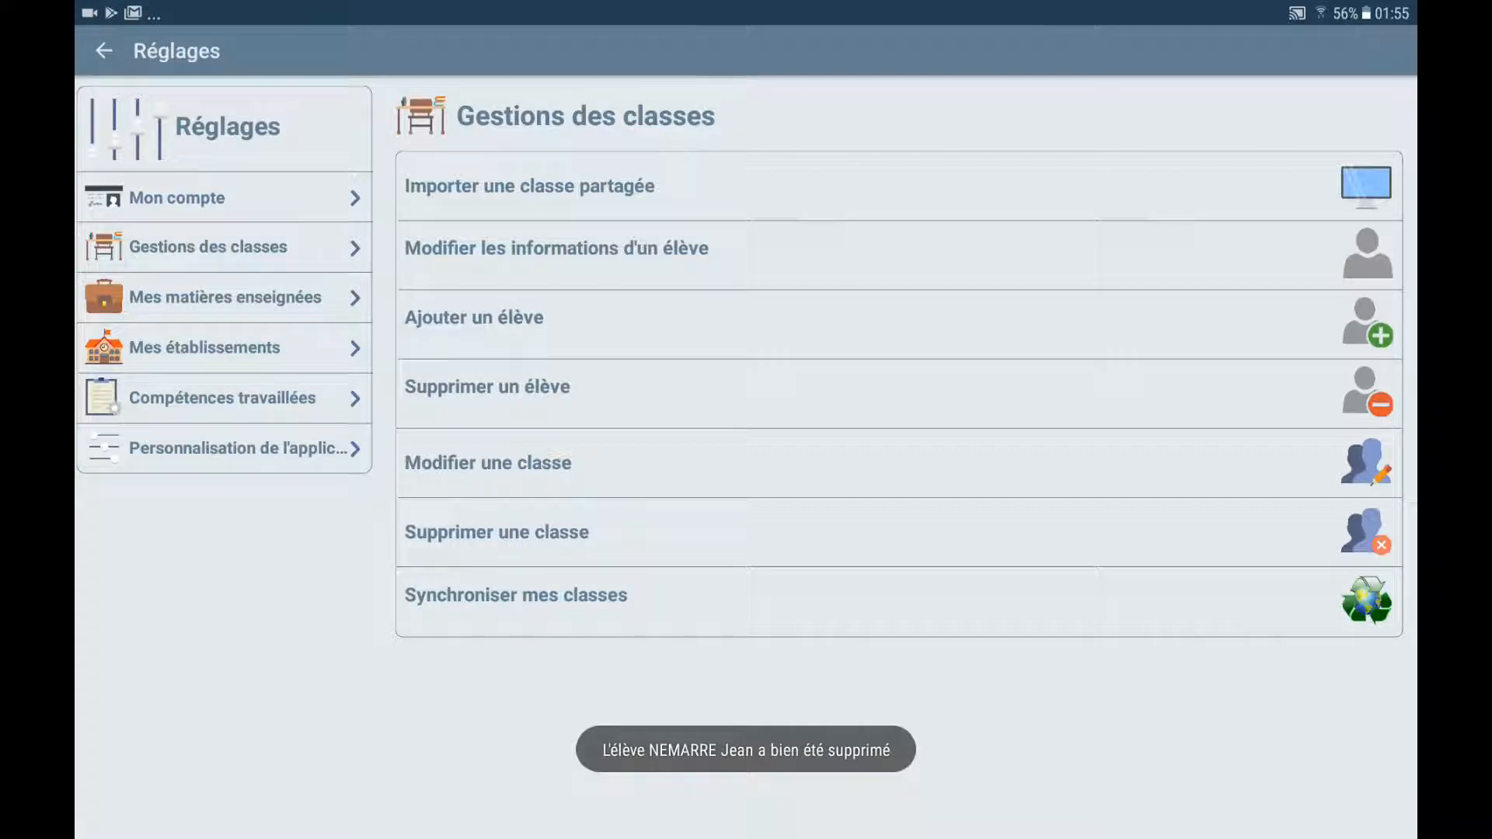
pyautogui.click(104, 51)
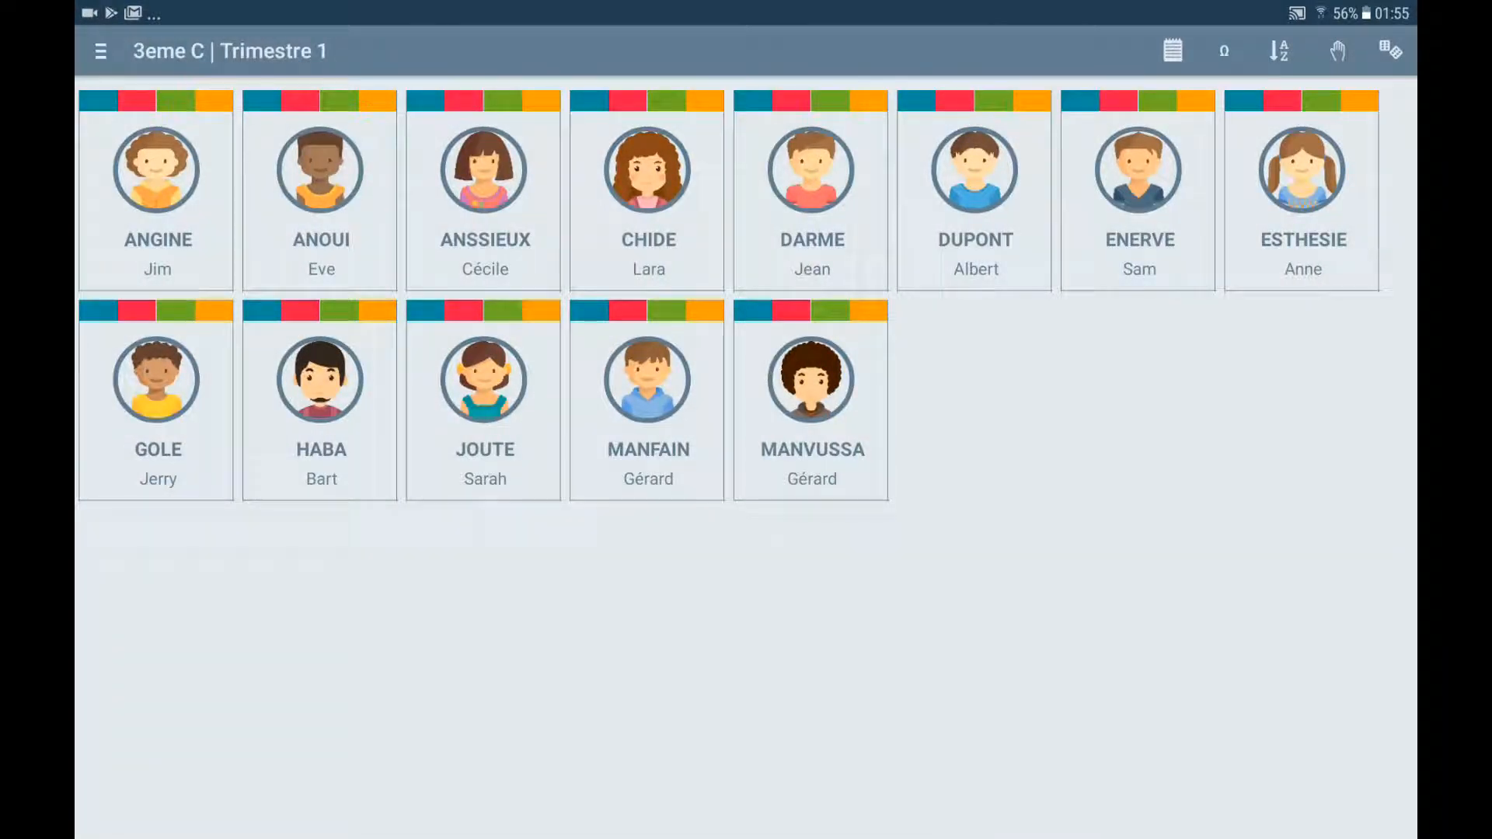
# Check the newly added student's detail page and return to the 3eme C grid
pyautogui.click(975, 190)
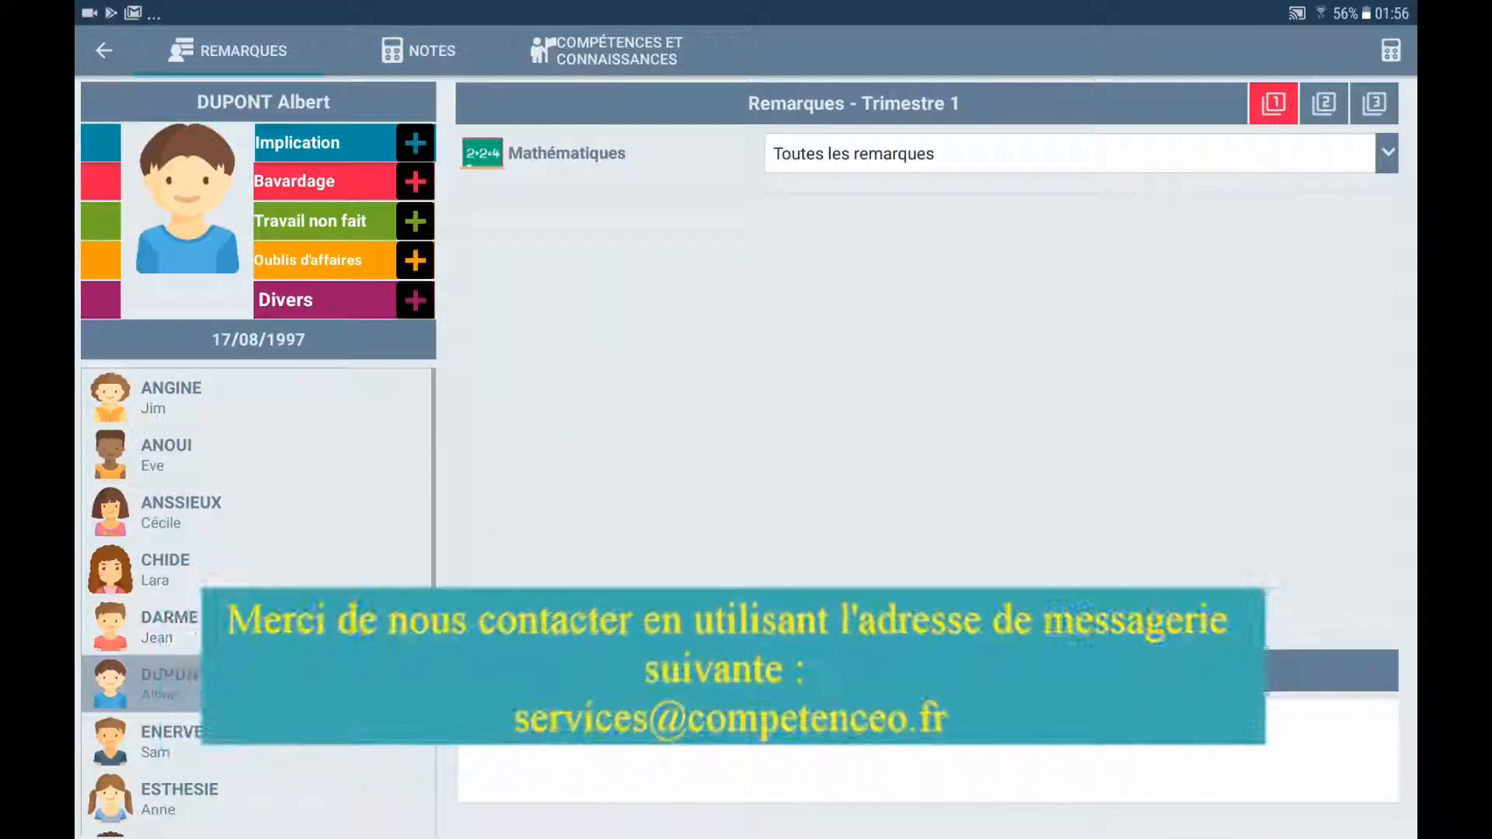
pyautogui.click(105, 50)
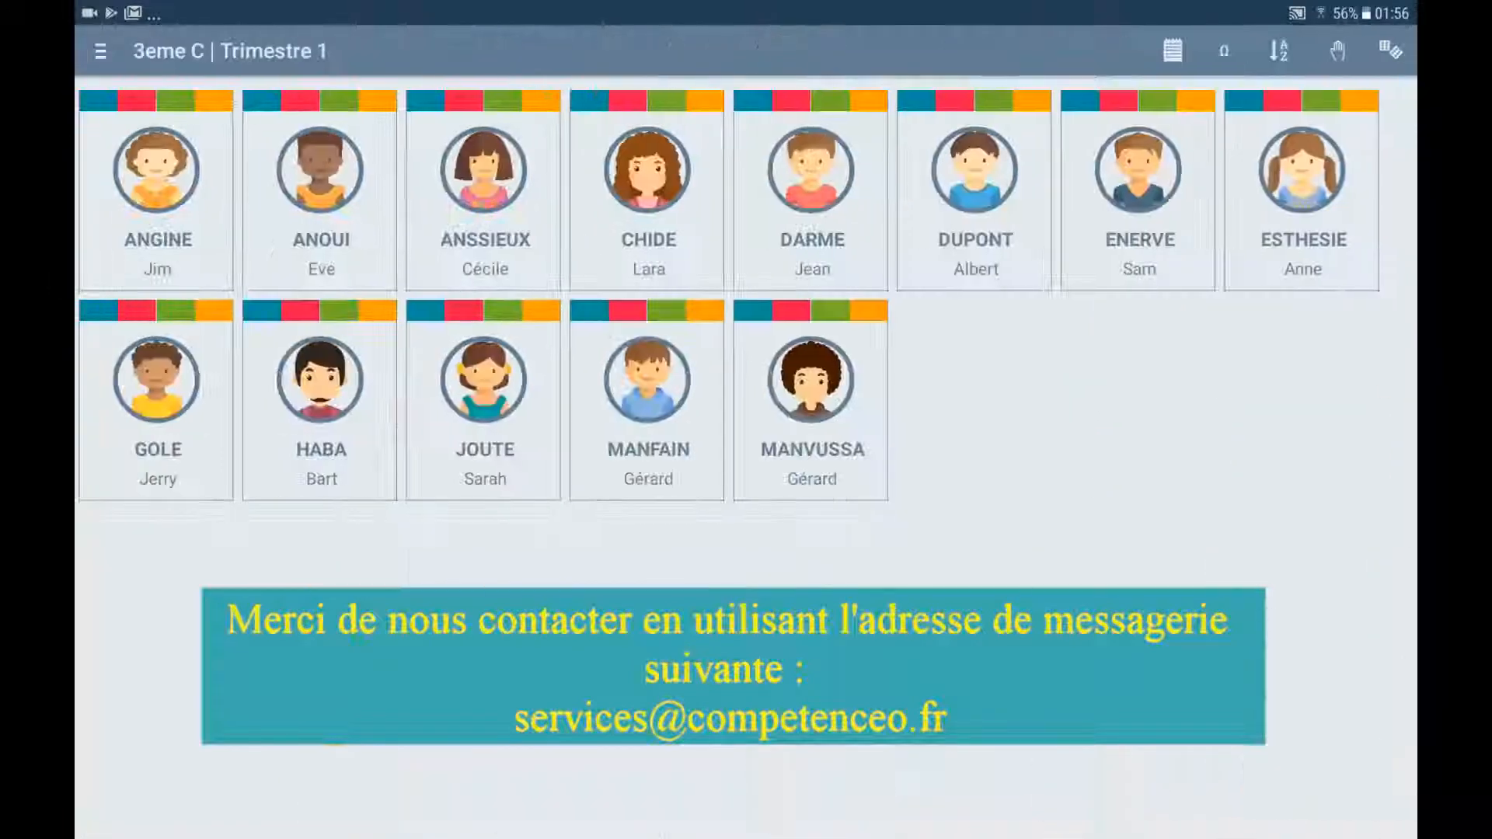